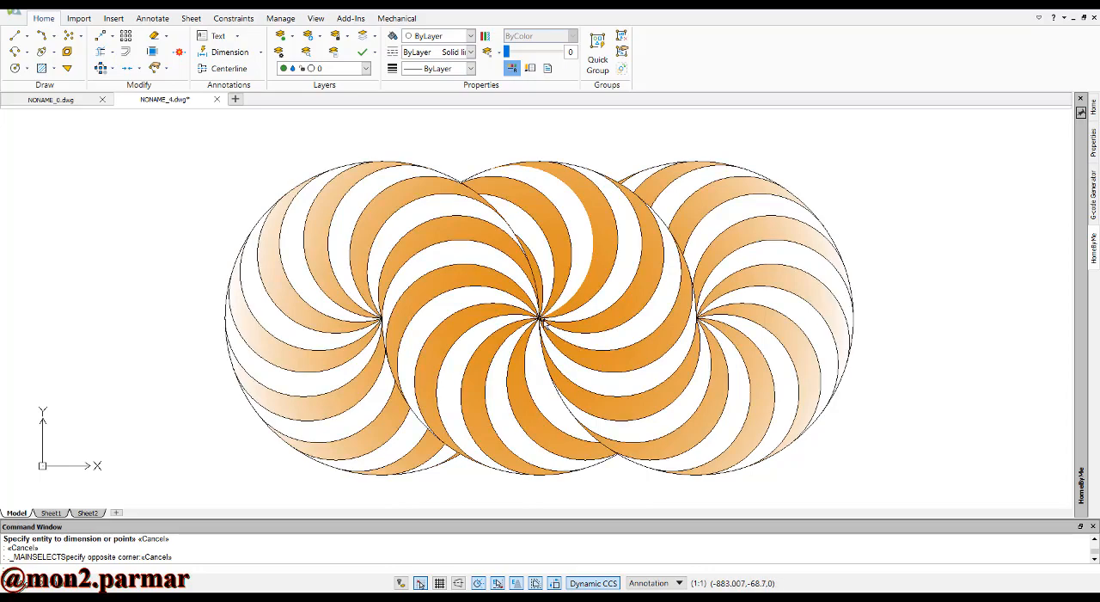
# Examine the finished pattern of three overlapping swirl-filled circles up close and as a whole
pyautogui.scroll(3, 540, 318)
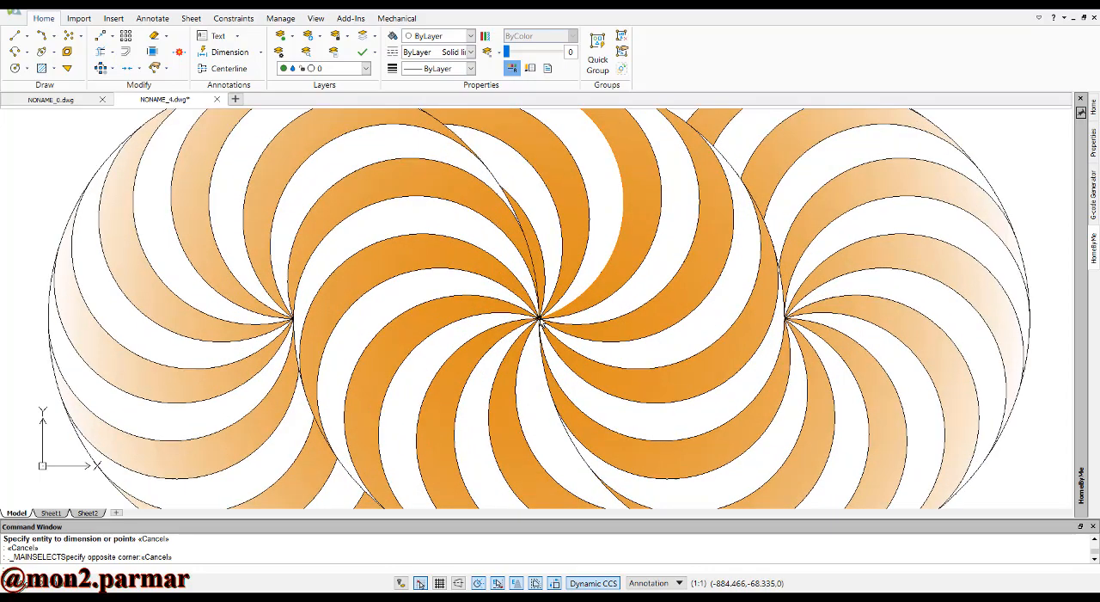
pyautogui.scroll(-5, 539, 318)
pyautogui.scroll(4, 539, 318)
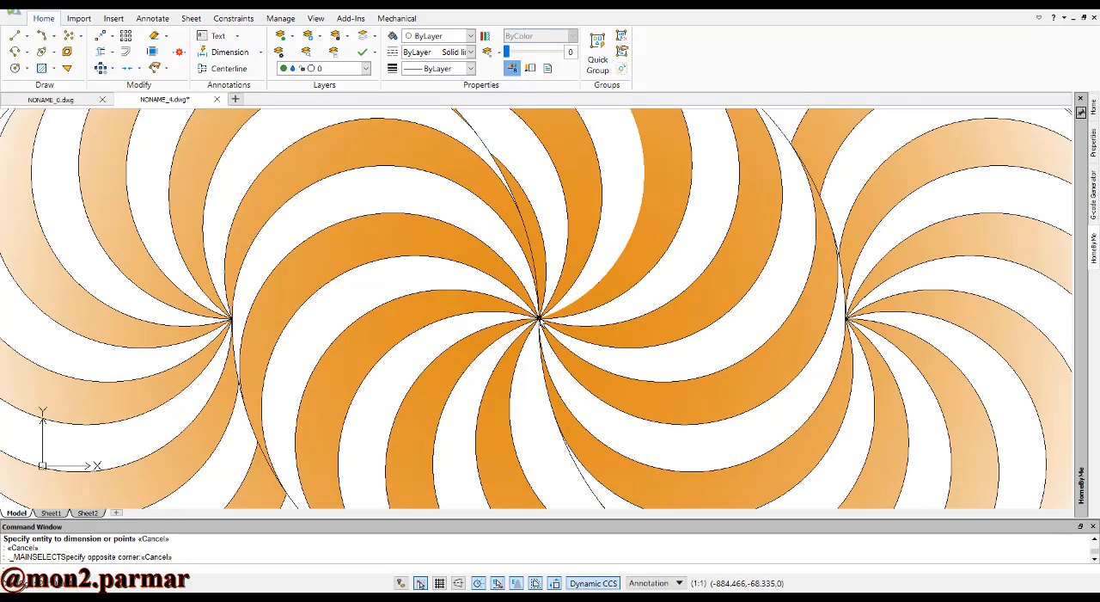
pyautogui.scroll(-4, 539, 318)
pyautogui.scroll(4, 540, 318)
pyautogui.scroll(6, 540, 318)
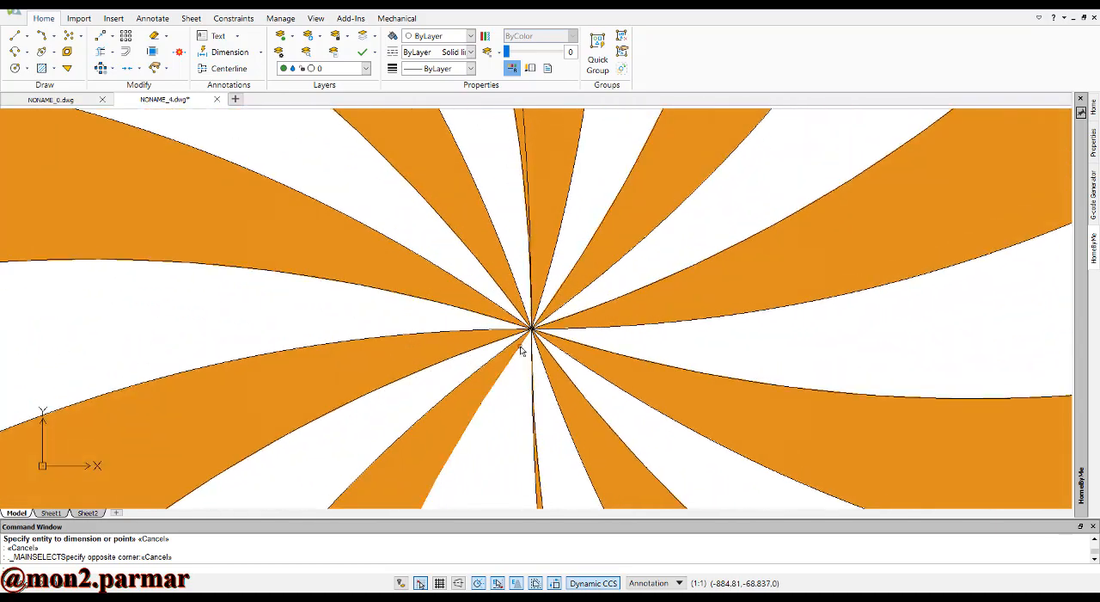
pyautogui.scroll(-5, 546, 319)
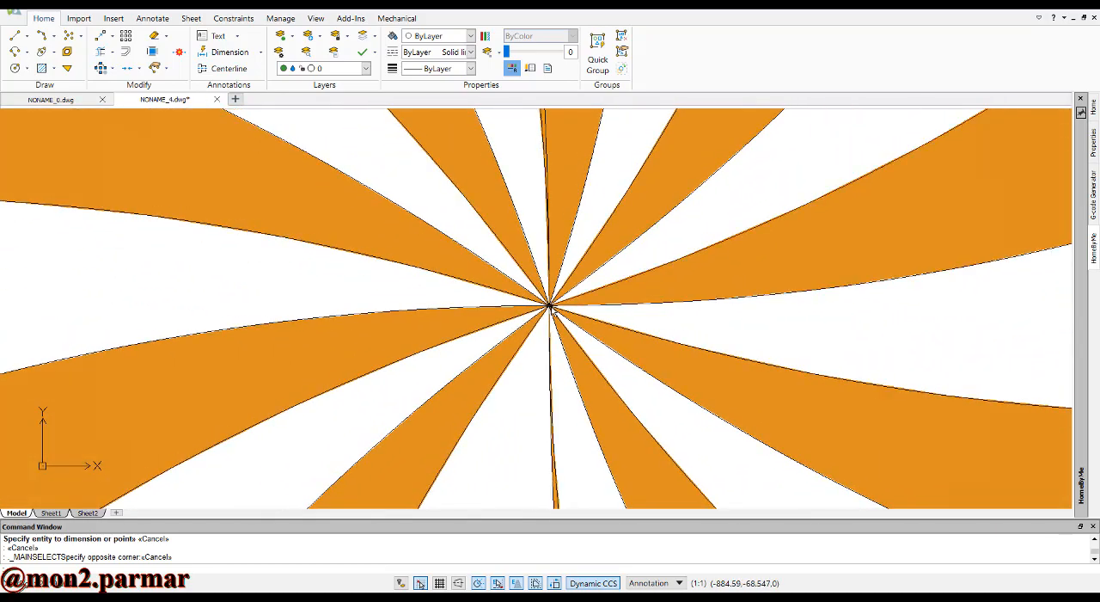
pyautogui.scroll(-8, 550, 310)
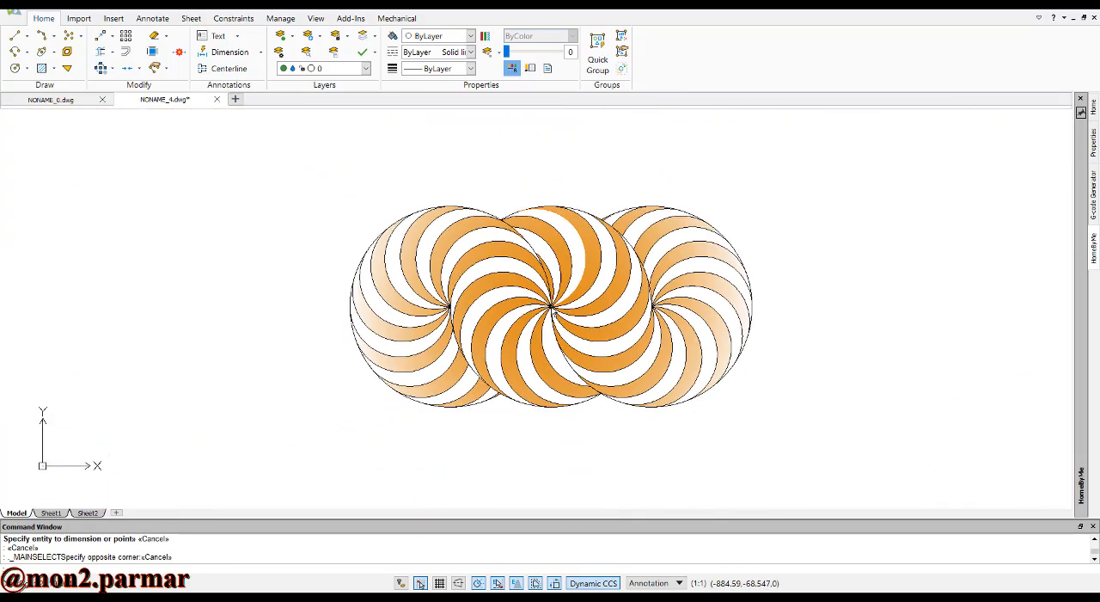
pyautogui.scroll(1, 550, 305)
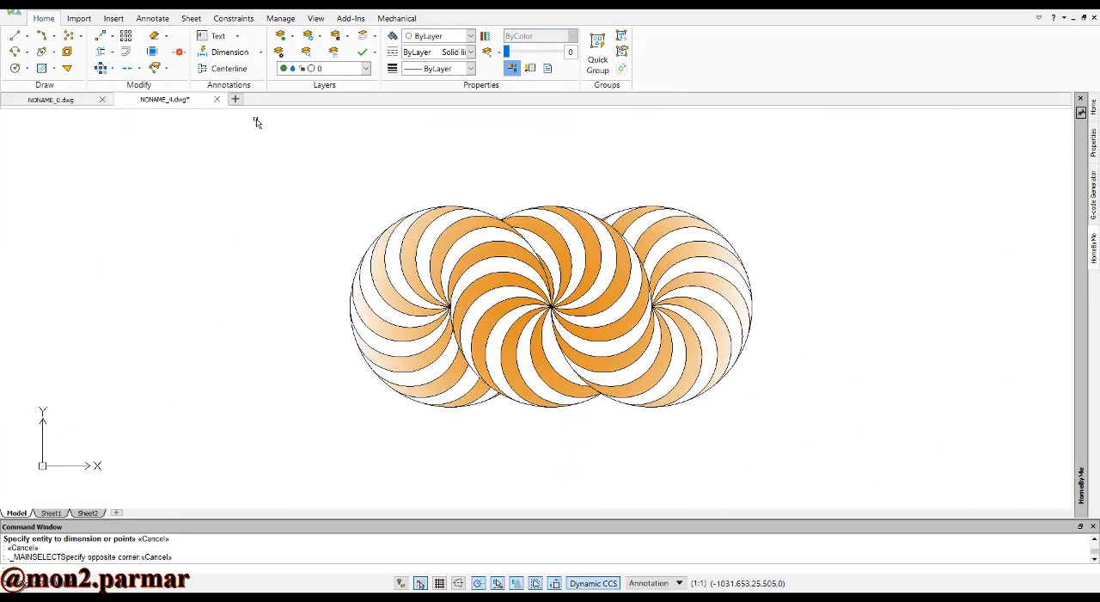
pyautogui.click(316, 18)
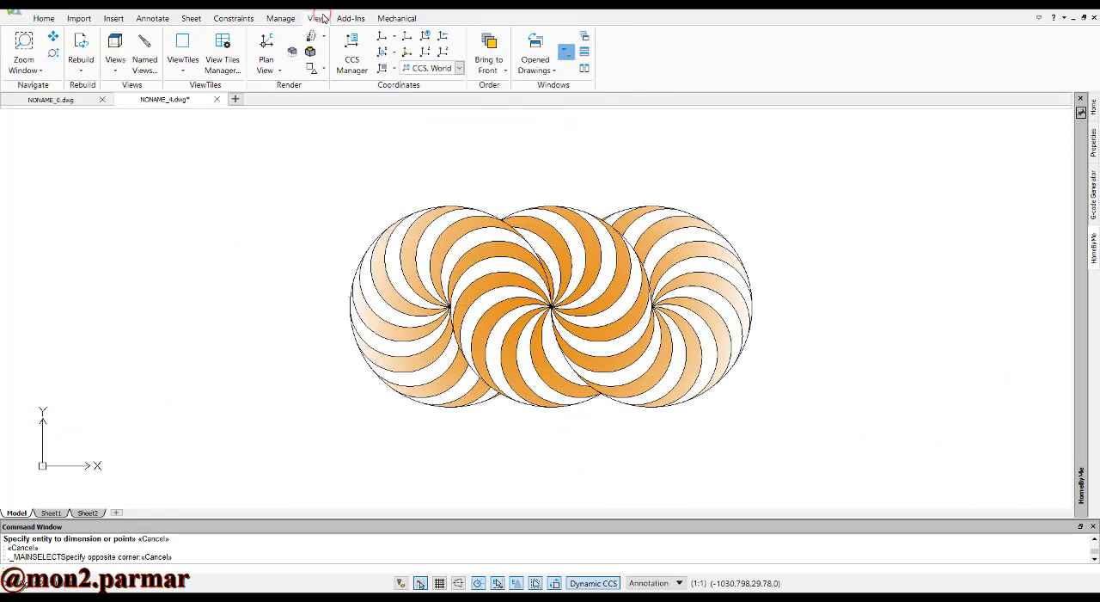
pyautogui.click(25, 69)
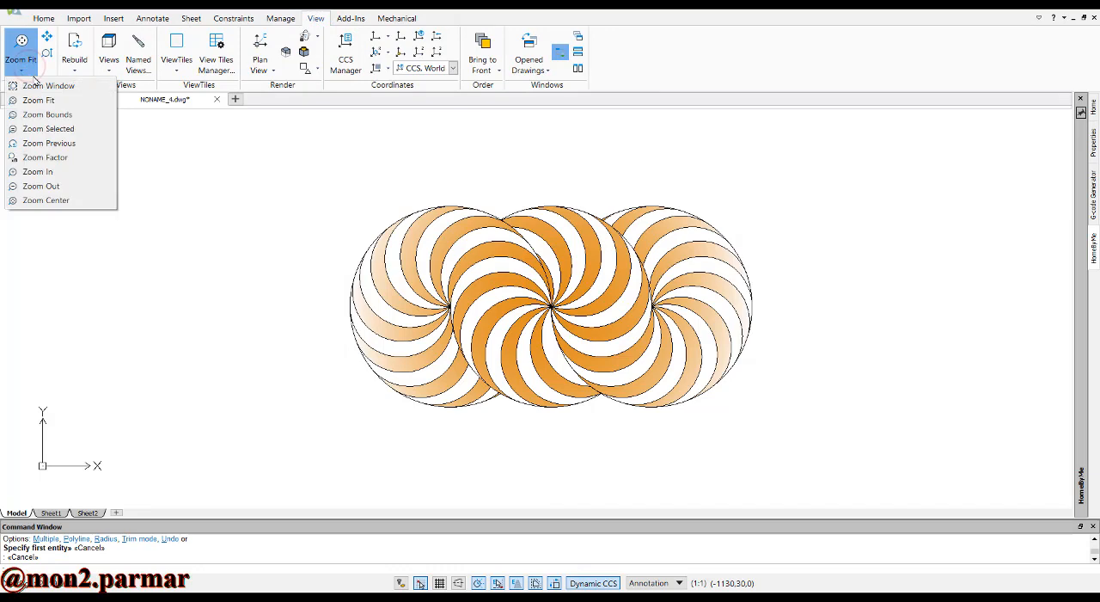
pyautogui.click(23, 48)
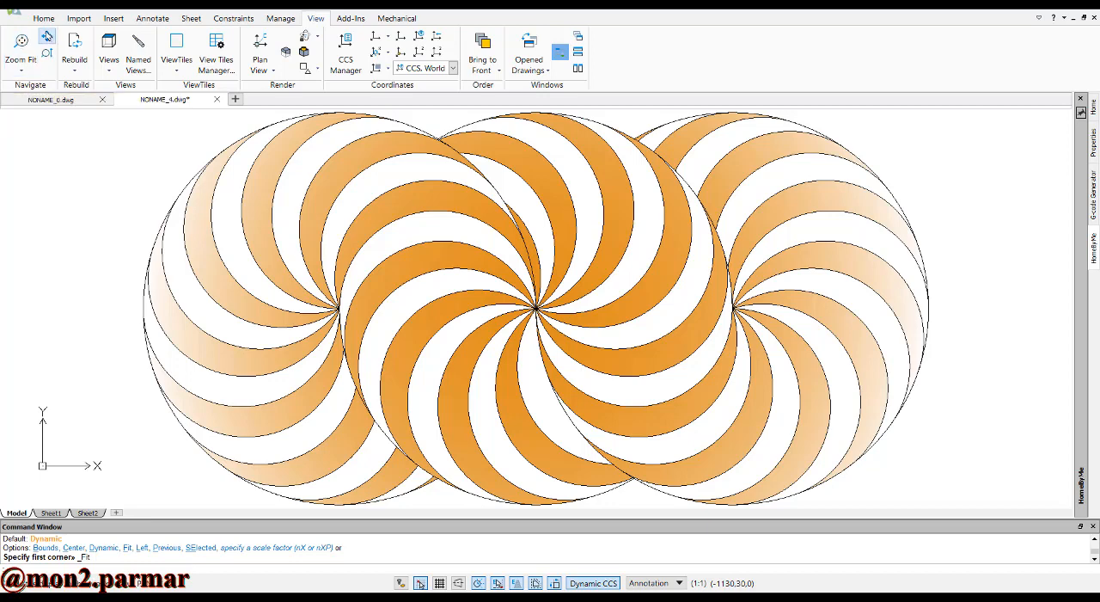
# Create a new drawing from the standardiso template
pyautogui.click(43, 18)
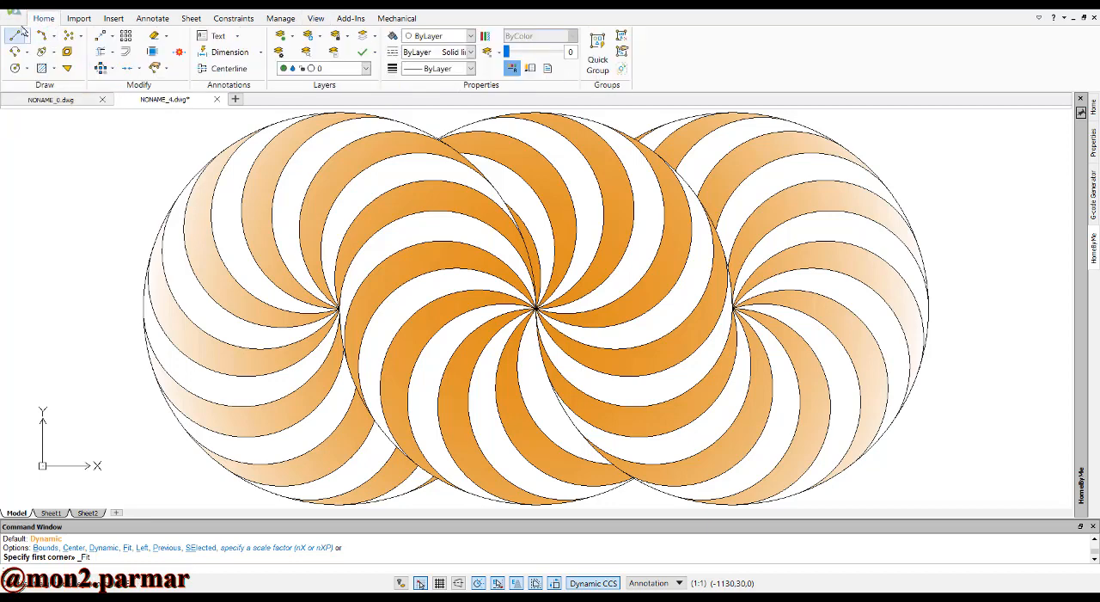
pyautogui.click(14, 10)
pyautogui.click(26, 46)
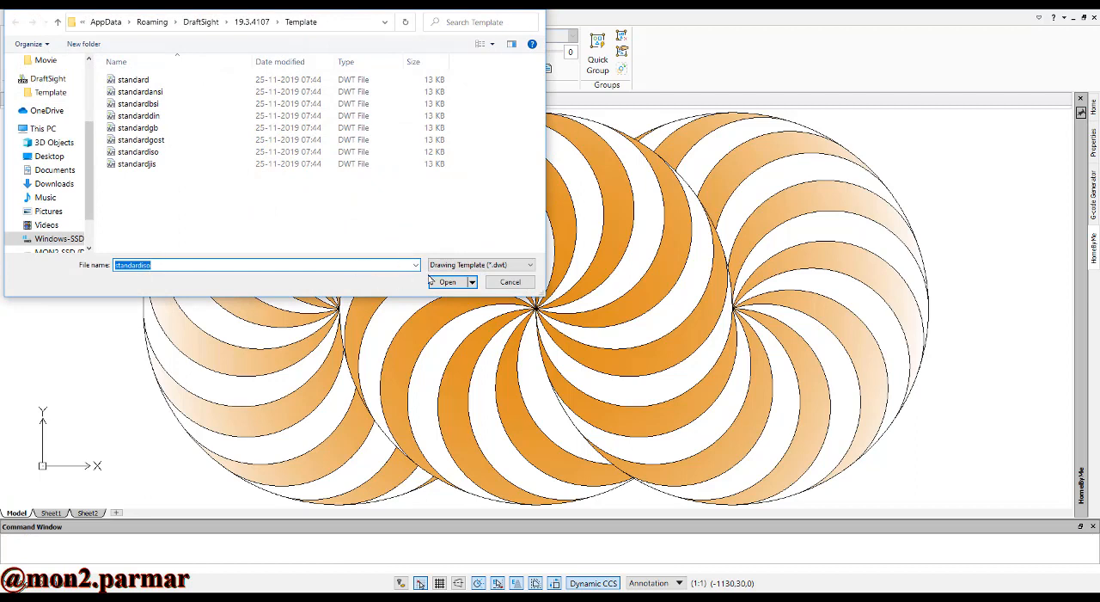
pyautogui.click(432, 281)
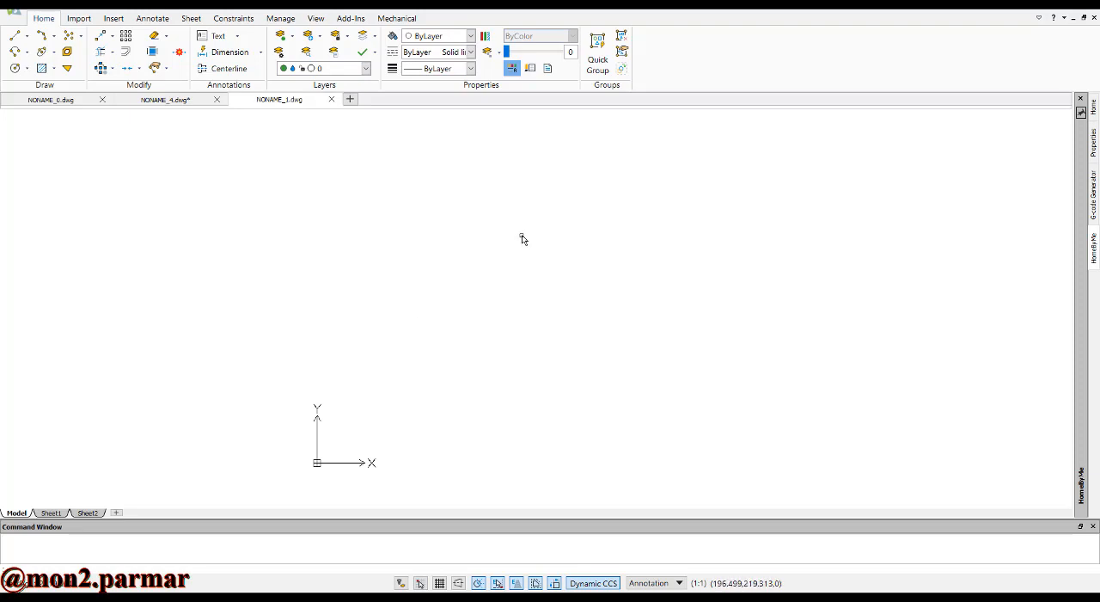
# Draw a circle centred at 0,0 with a radius of 50
pyautogui.write('c')
pyautogui.press('Return')
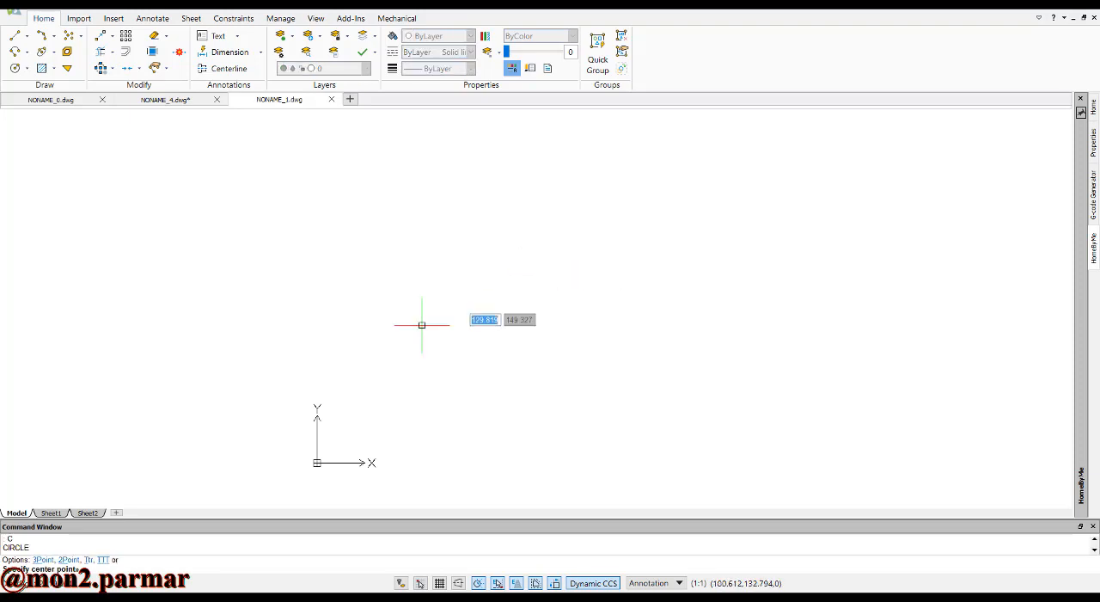
pyautogui.write('0,')
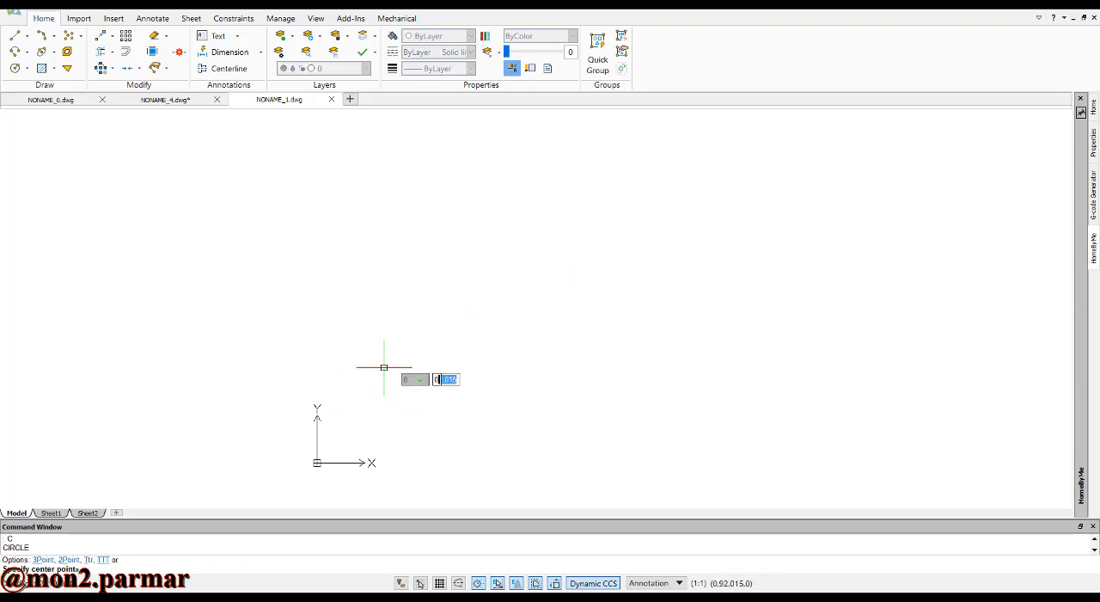
pyautogui.write('0')
pyautogui.press('Return')
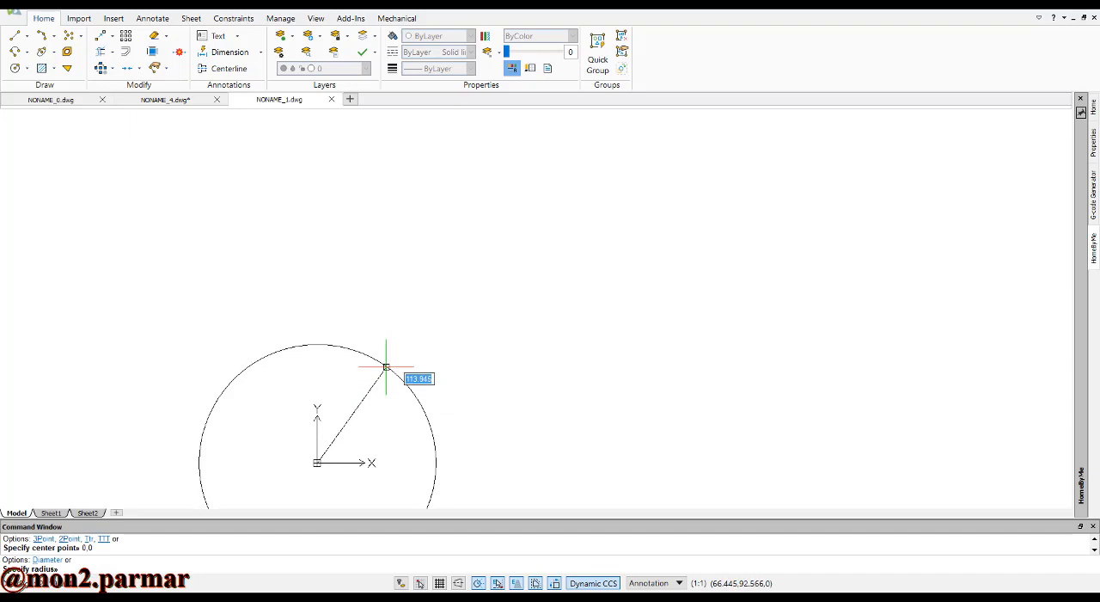
pyautogui.write('50')
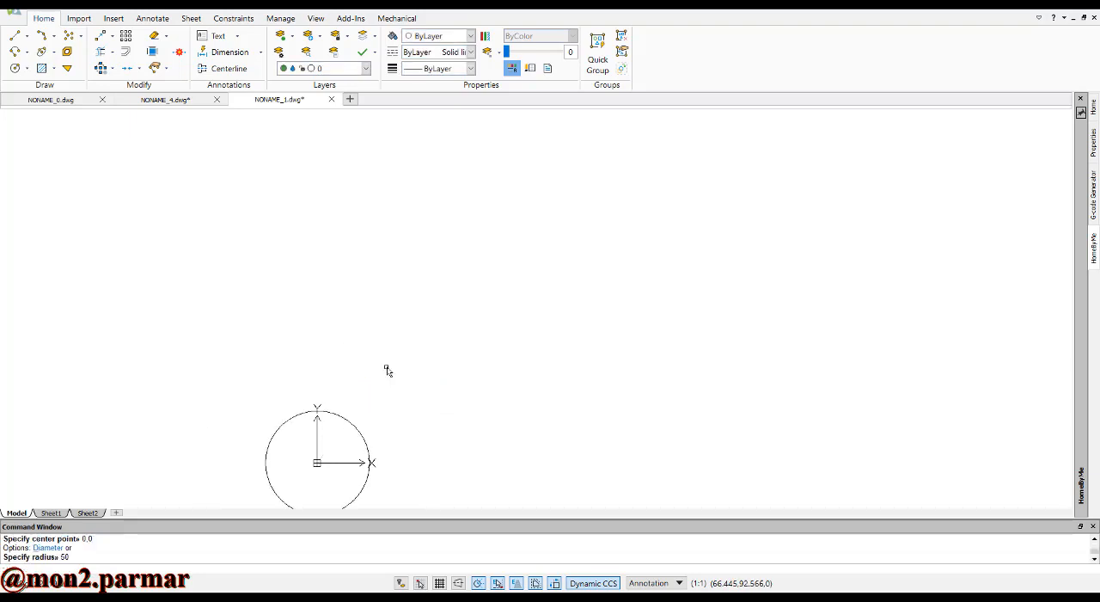
pyautogui.press('Return')
# Copy the circle 50 units to the left, using its centre as base point and its left quadrant as destination
pyautogui.click(112, 19)
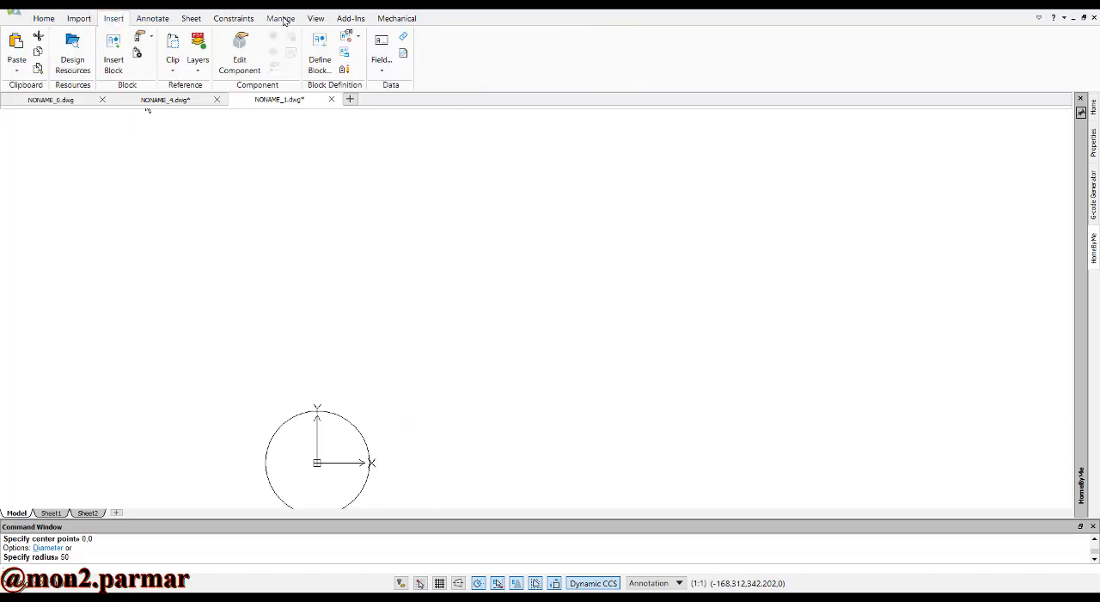
pyautogui.click(315, 18)
pyautogui.click(20, 47)
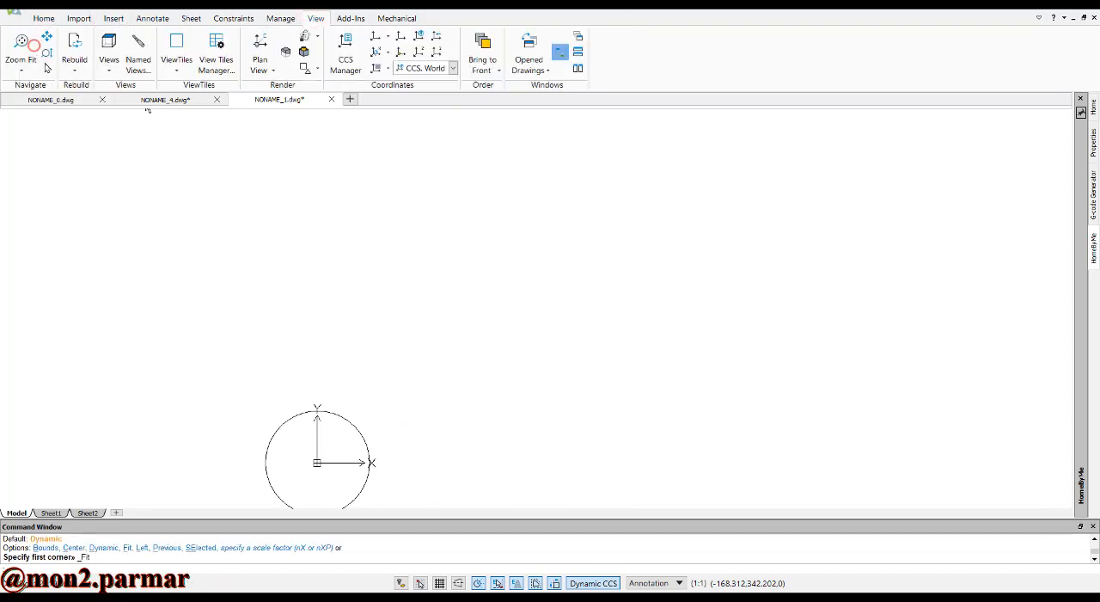
pyautogui.click(442, 277)
pyautogui.click(343, 300)
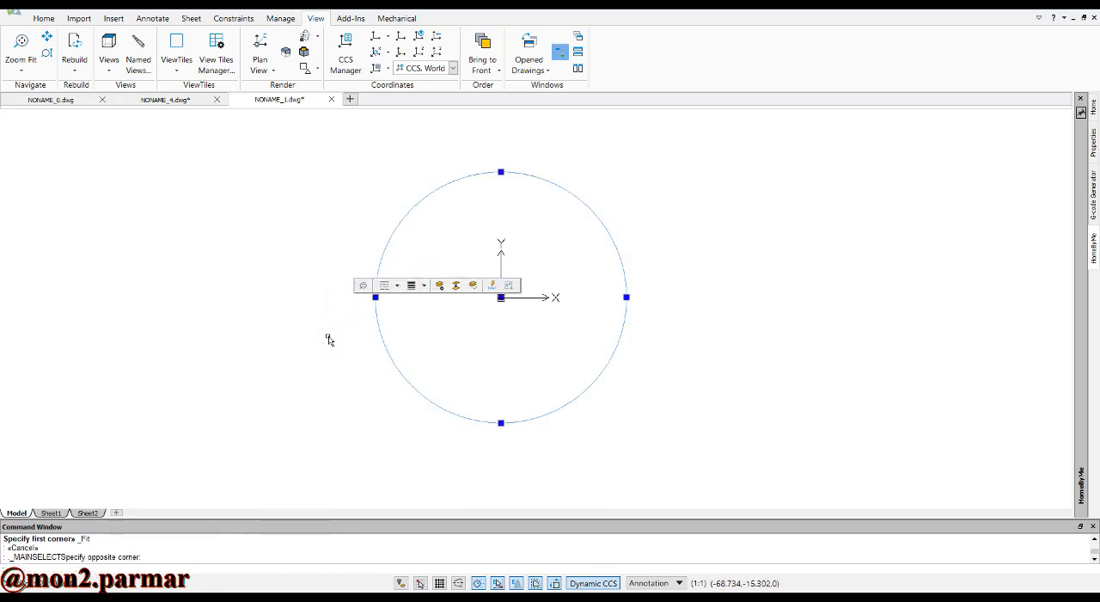
pyautogui.write('o')
pyautogui.press('Return')
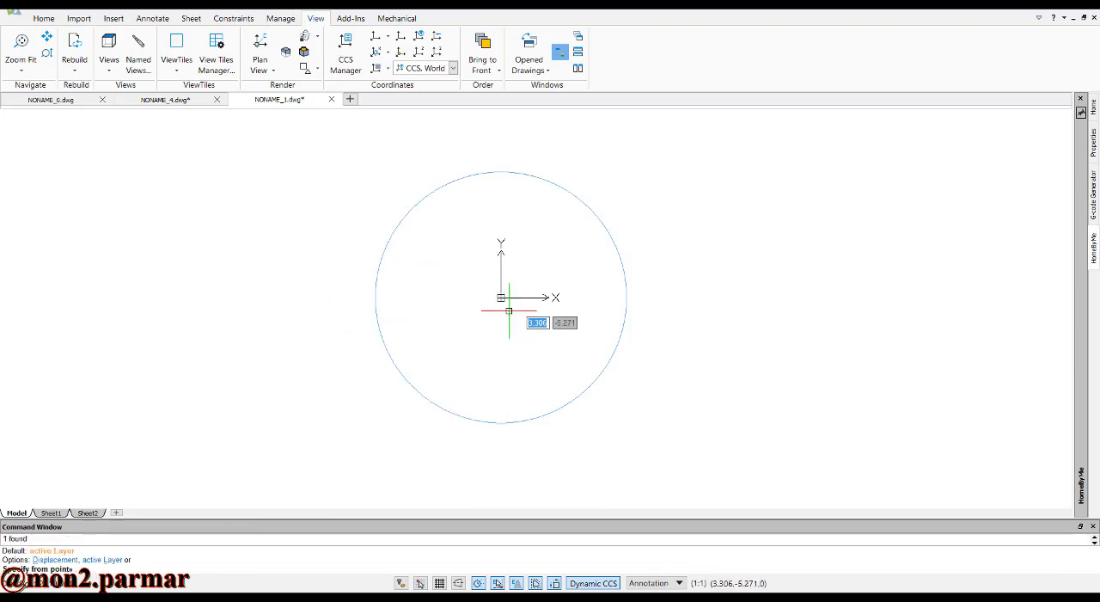
pyautogui.click(501, 297)
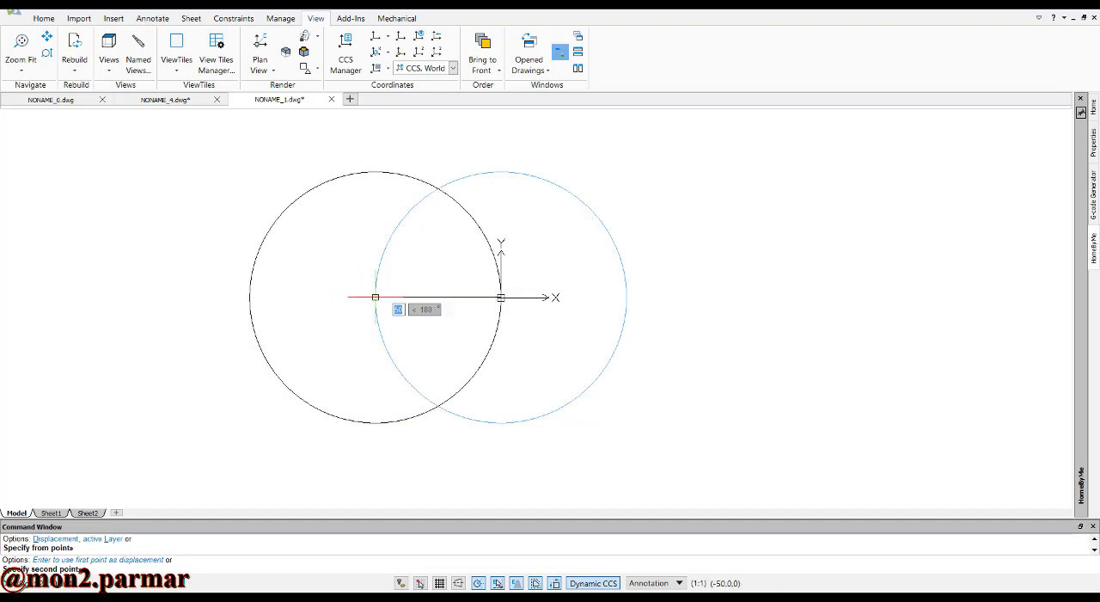
pyautogui.click(376, 298)
pyautogui.press('Escape')
pyautogui.press('Escape')
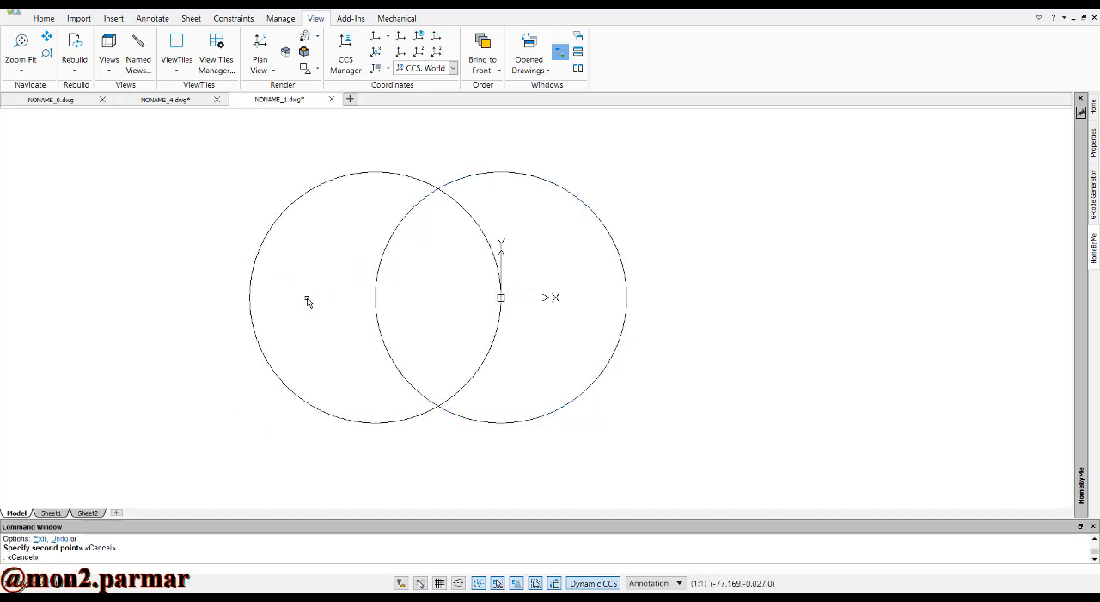
# Copy the left circle from its centre to its own left quadrant, 50 units away, as the third circle in the row
pyautogui.write('co')
pyautogui.press('Return')
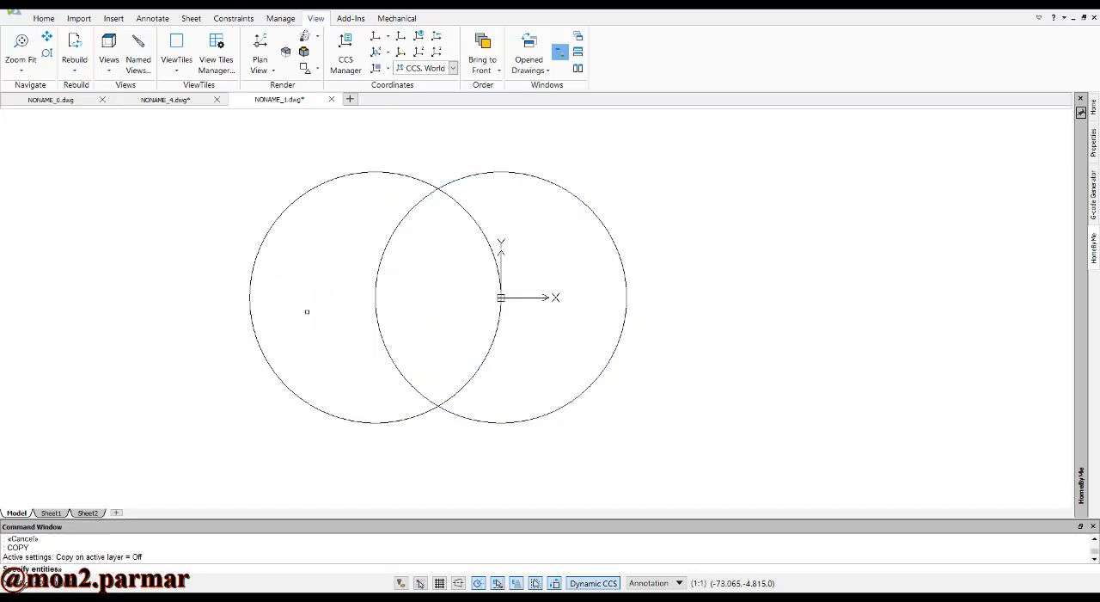
pyautogui.click(261, 248)
pyautogui.click(197, 270)
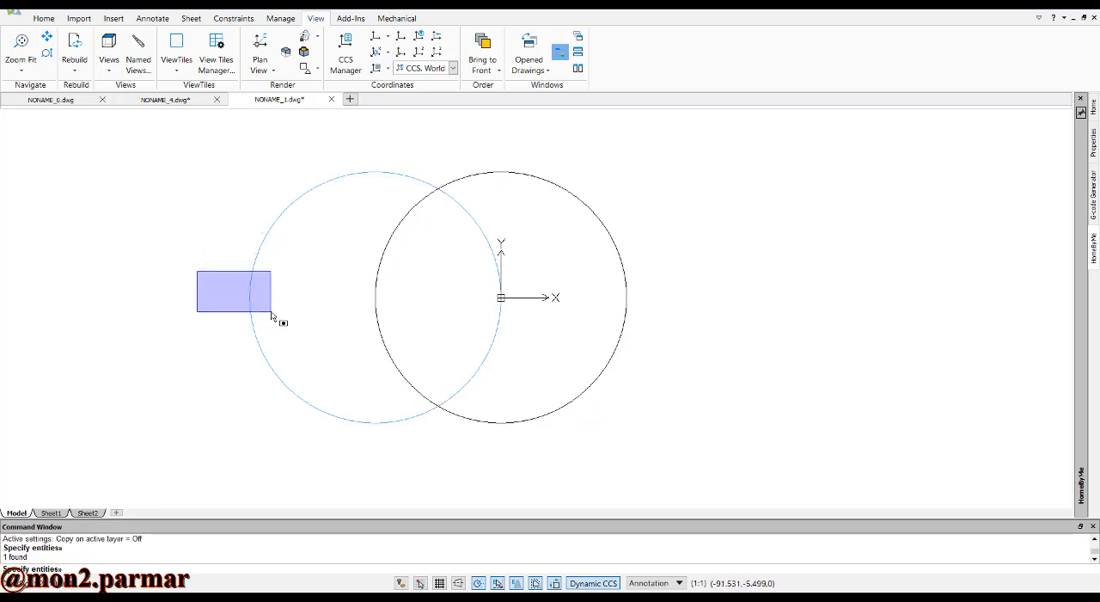
pyautogui.click(271, 311)
pyautogui.press('Return')
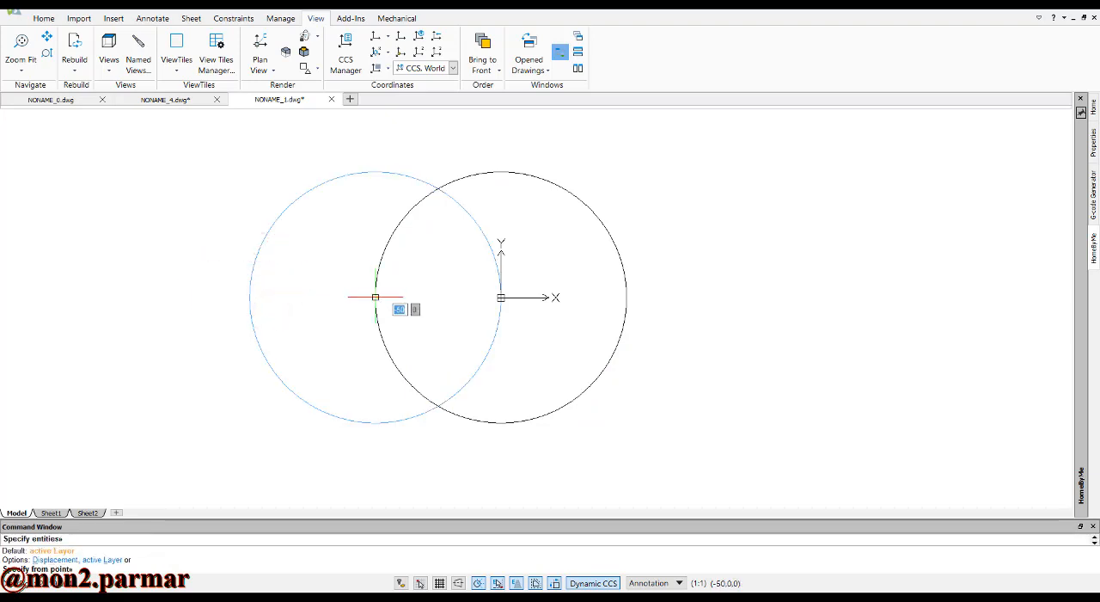
pyautogui.click(375, 298)
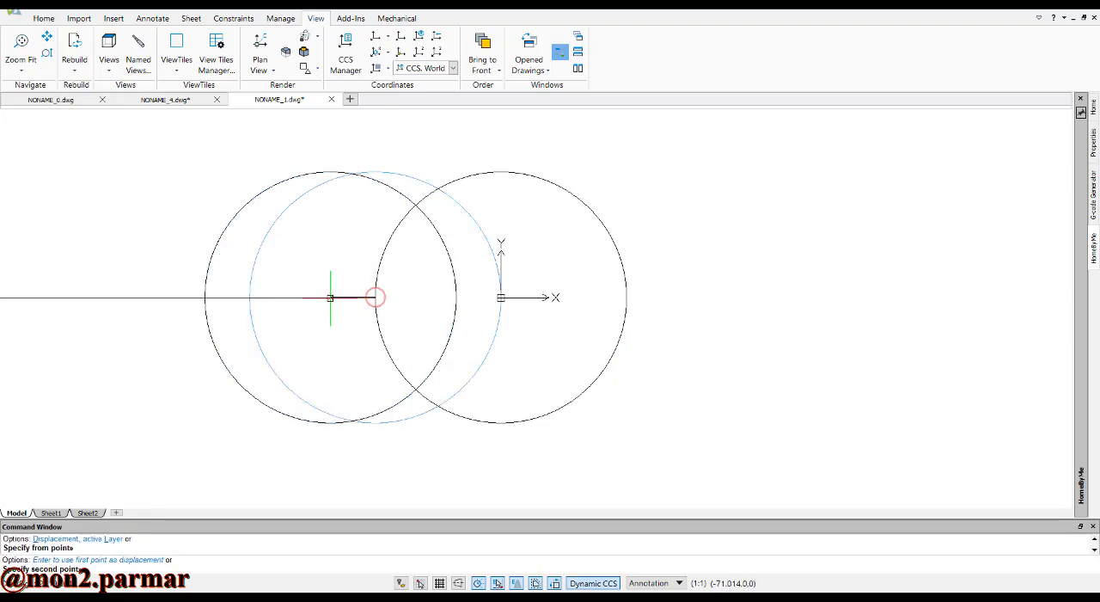
pyautogui.click(249, 297)
pyautogui.press('Escape')
pyautogui.scroll(-2, 375, 297)
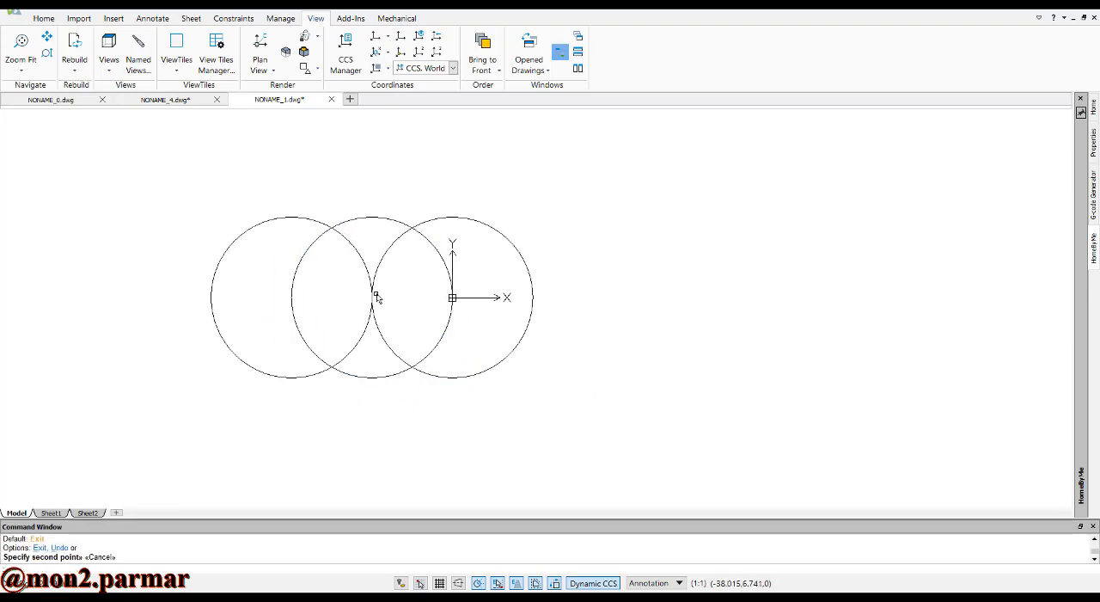
pyautogui.scroll(1, 416, 237)
pyautogui.press('Escape')
pyautogui.write('tr')
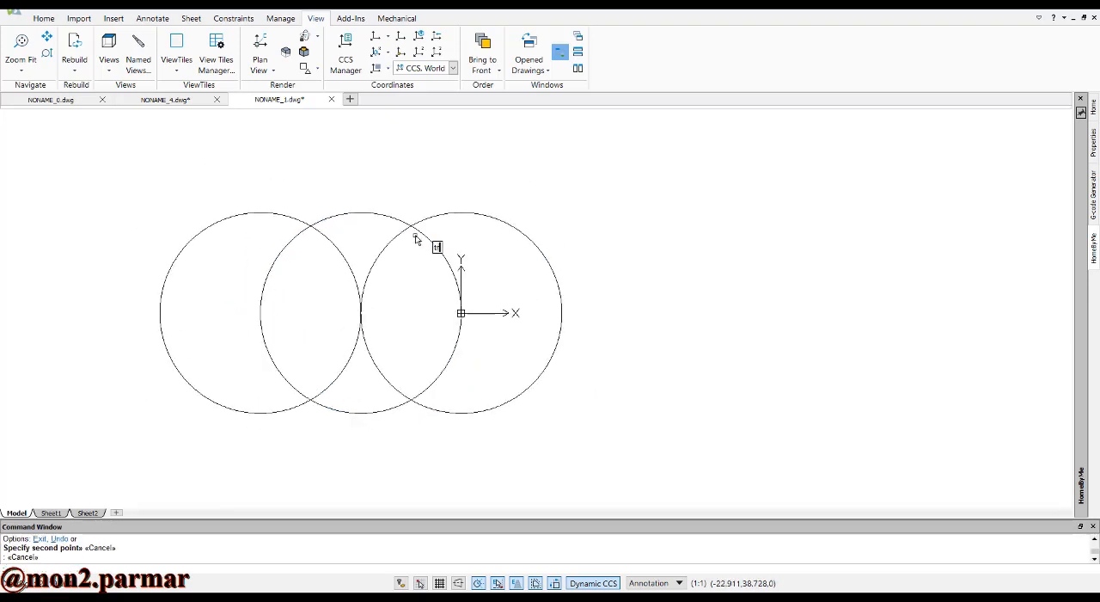
pyautogui.press('Return')
pyautogui.press('Return')
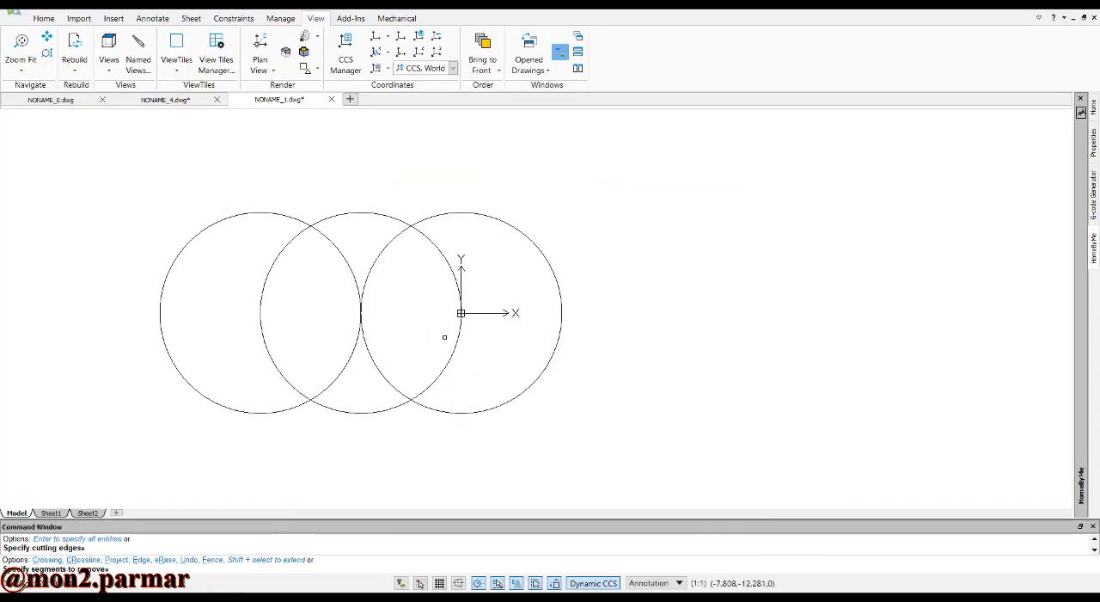
pyautogui.press('Escape')
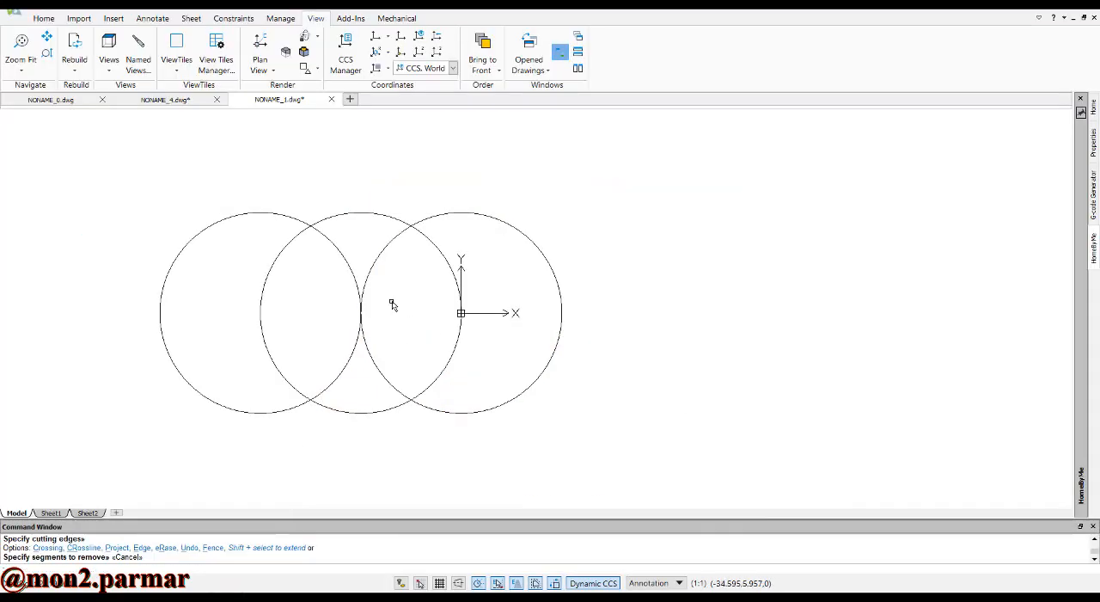
# Draw a horizontal line 100 units long from the leftmost circle's centre to the rightmost circle's centre at the origin
pyautogui.write('l')
pyautogui.press('Return')
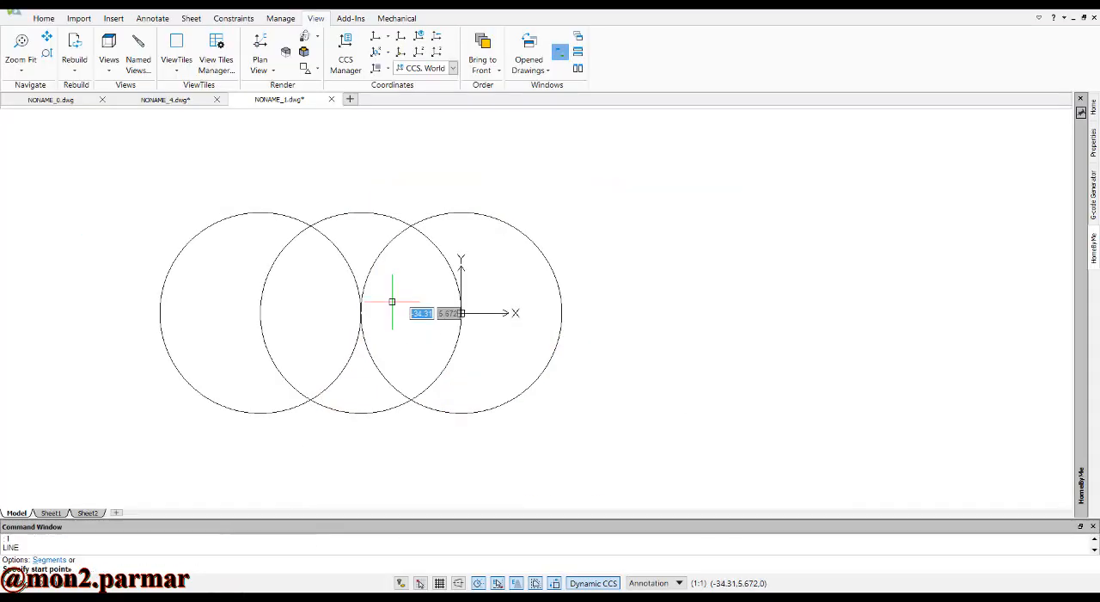
pyautogui.click(259, 312)
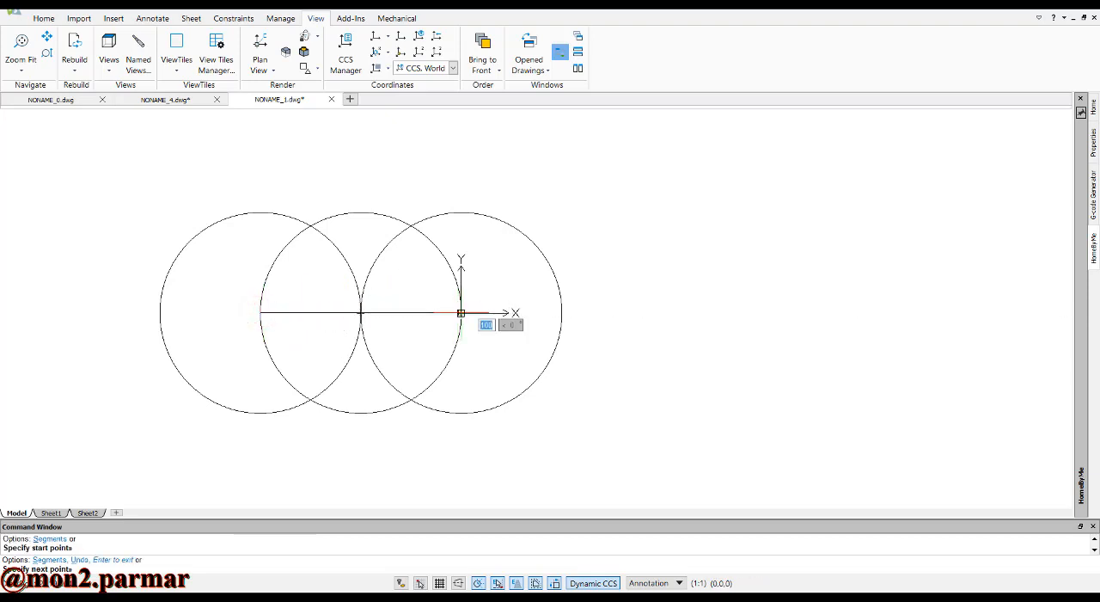
pyautogui.press('Escape')
pyautogui.press('Escape')
# Trim away the upper-left arc of the rightmost circle inside the middle circle and the middle circle's upper-left arc inside the leftmost circle
pyautogui.write('tr')
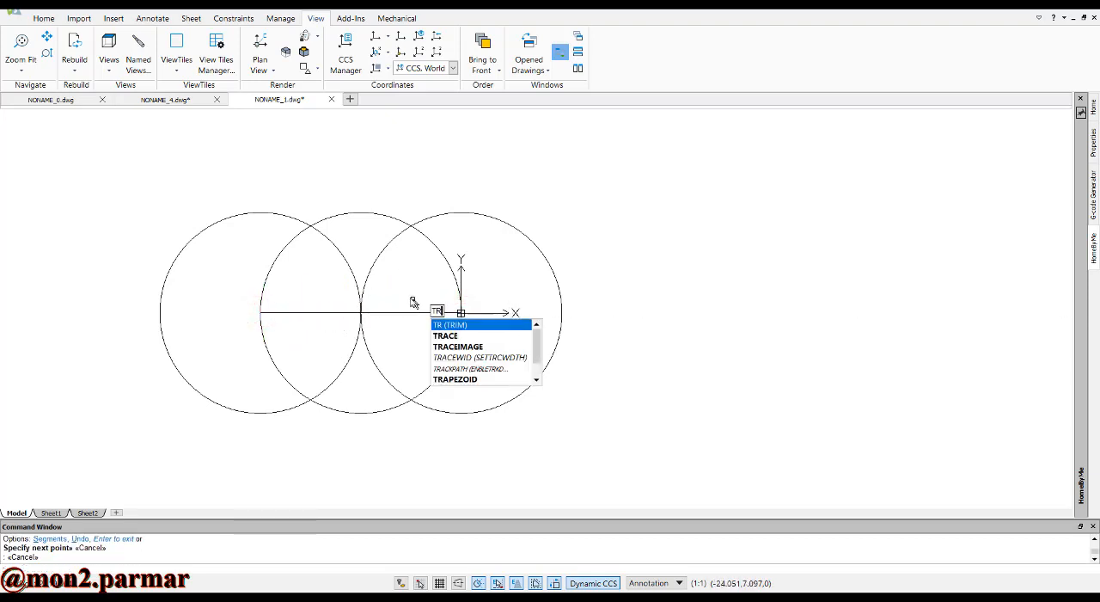
pyautogui.press('Return')
pyautogui.press('Return')
pyautogui.click(400, 266)
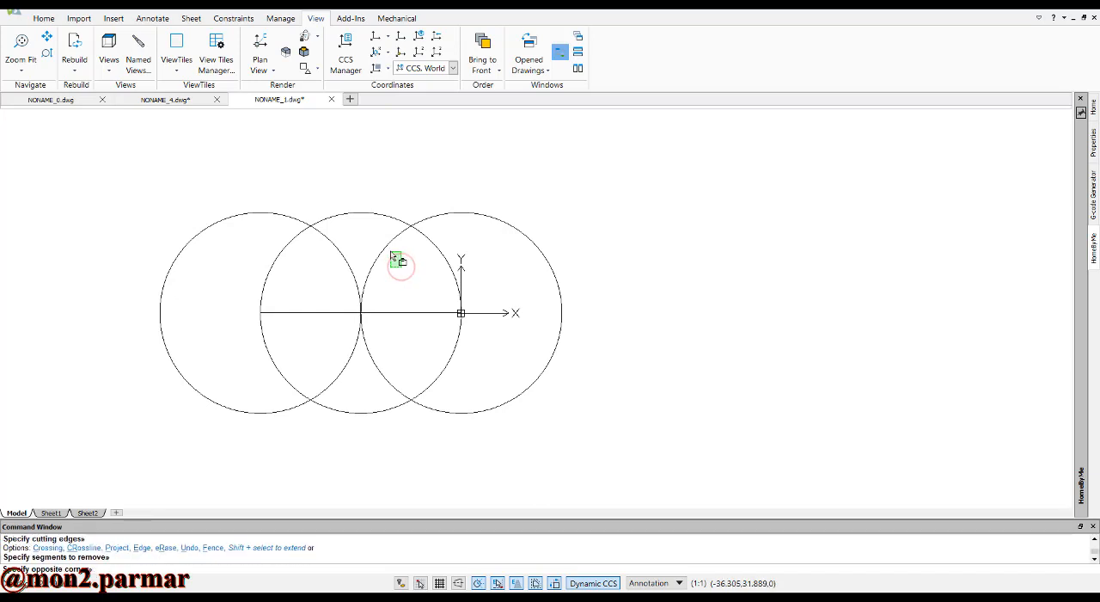
pyautogui.click(376, 247)
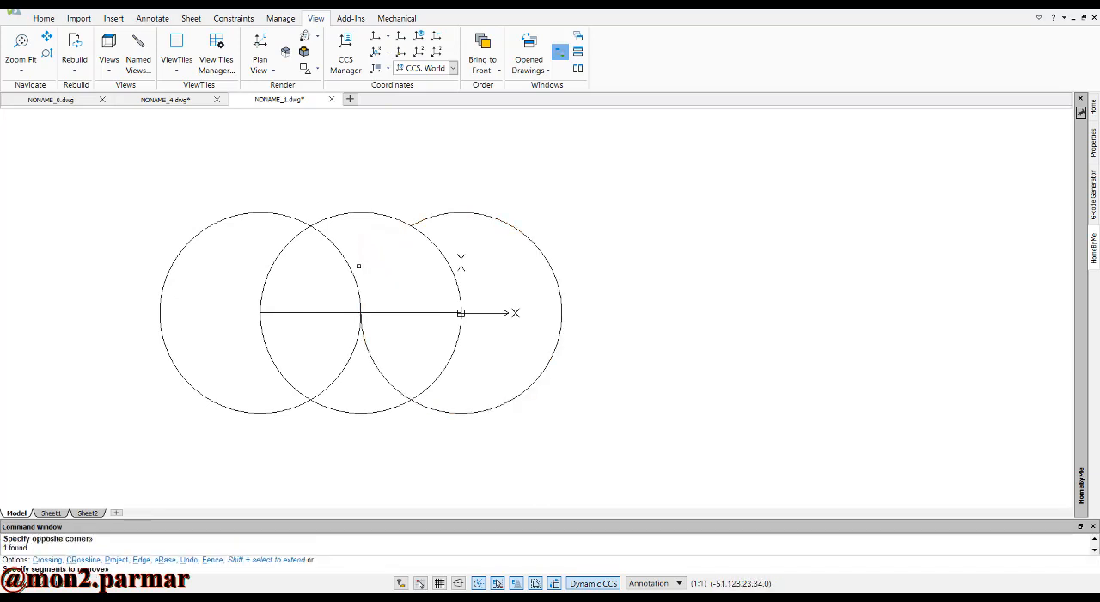
pyautogui.click(290, 263)
pyautogui.click(260, 251)
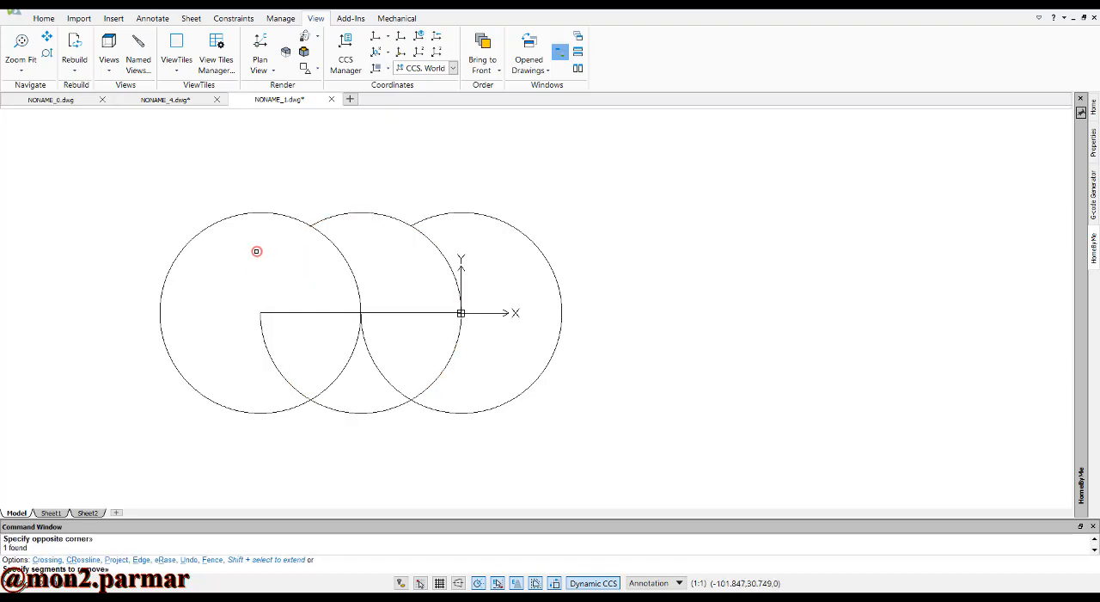
# Trim away the leftmost circle's lower-right arc inside the middle circle and the middle circle's lower-right arc inside the rightmost circle
pyautogui.click(371, 378)
pyautogui.click(326, 366)
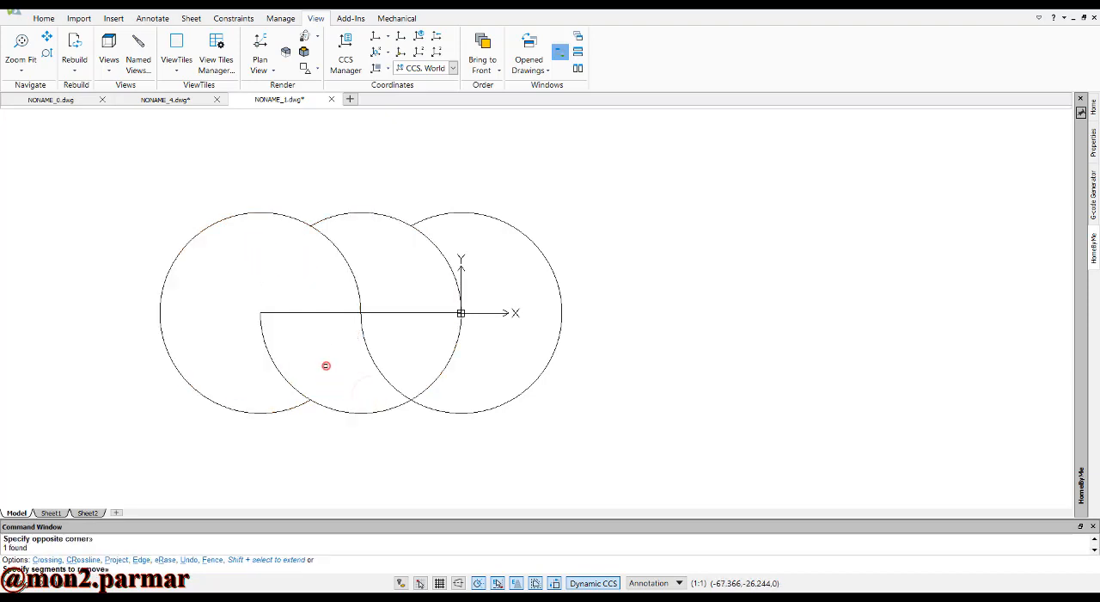
pyautogui.click(488, 365)
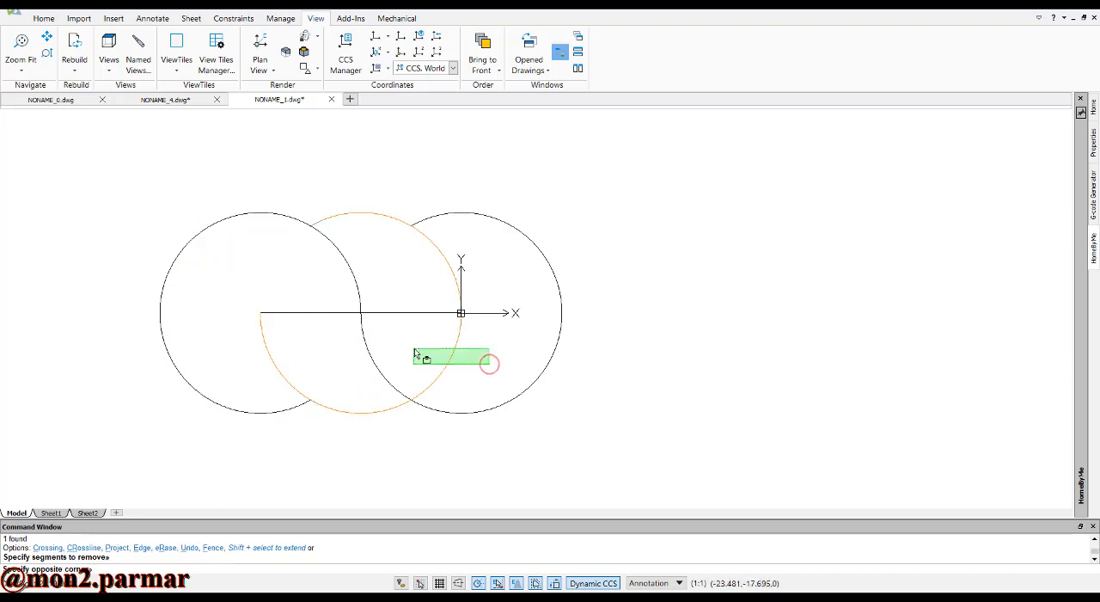
pyautogui.click(413, 351)
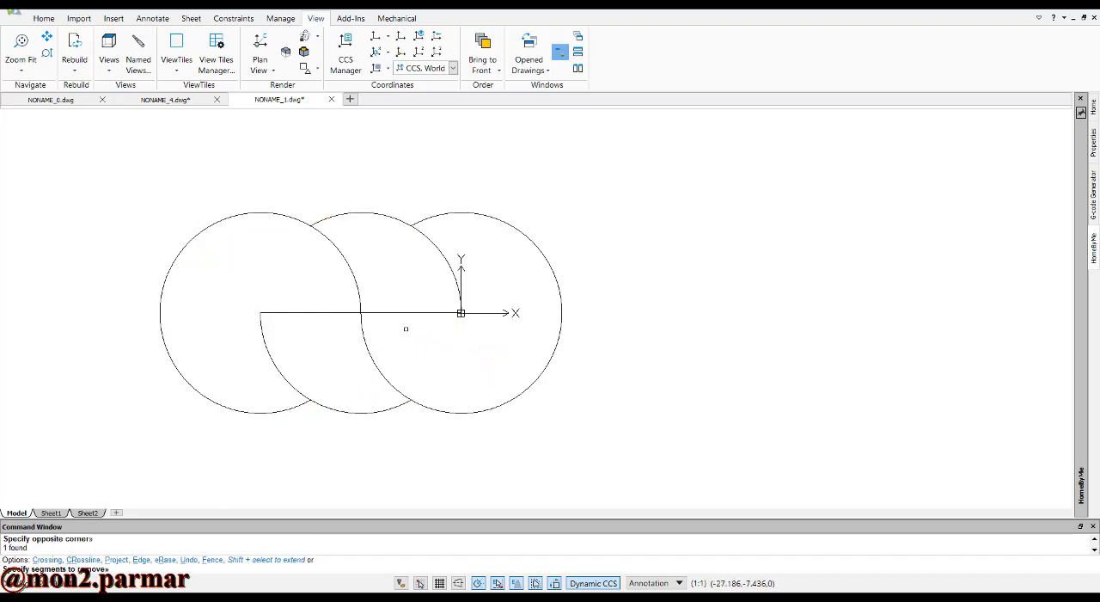
pyautogui.press('Escape')
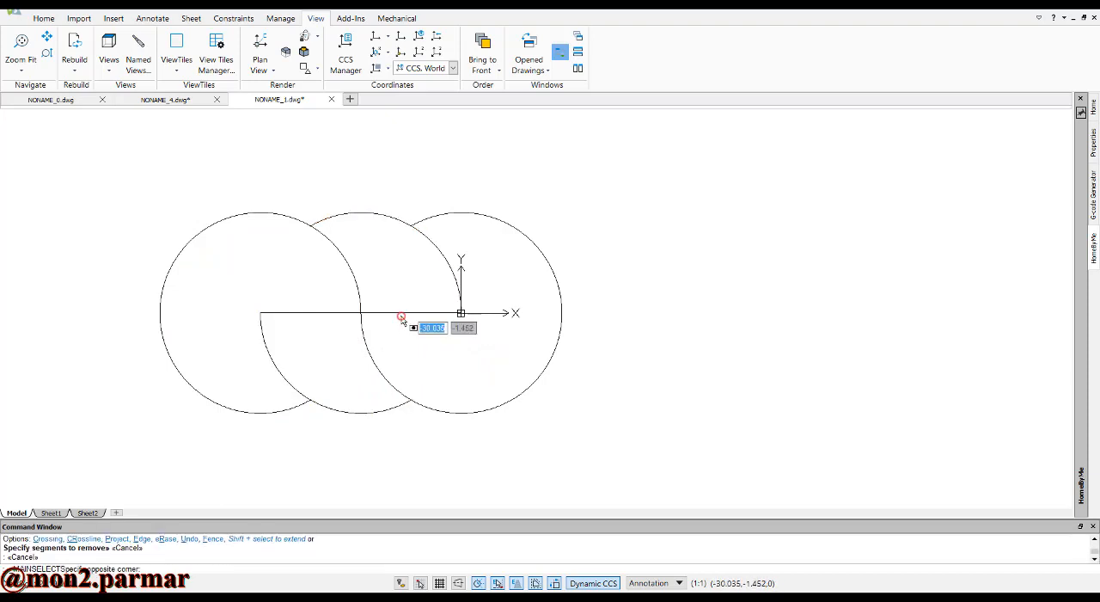
# Delete the horizontal line between the circle centres and undo the deletion
pyautogui.click(397, 312)
pyautogui.press('Delete')
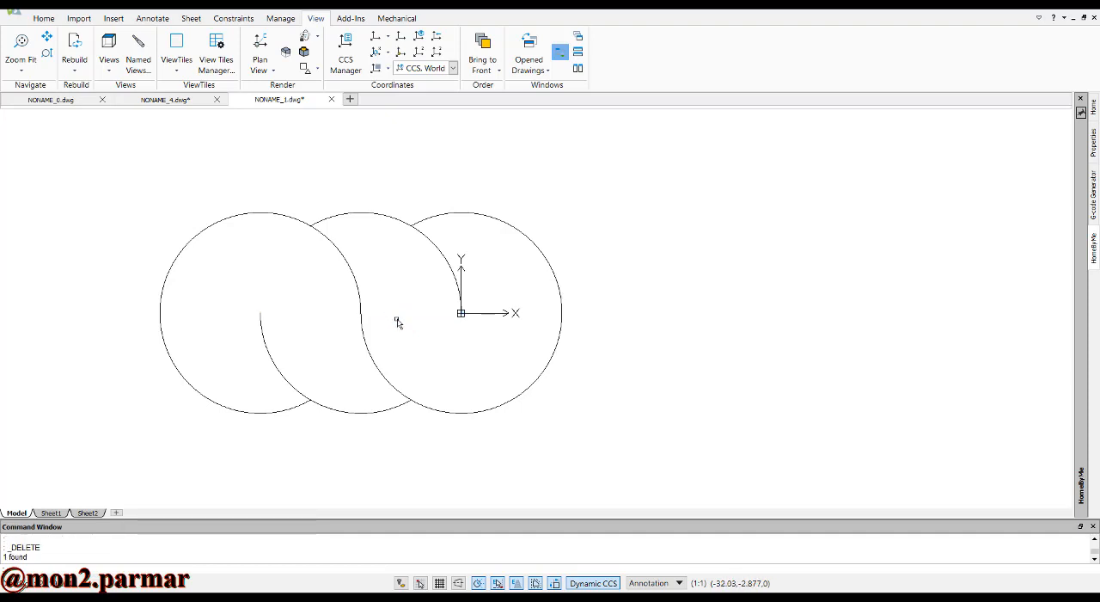
pyautogui.hotkey('ctrl', 'z')
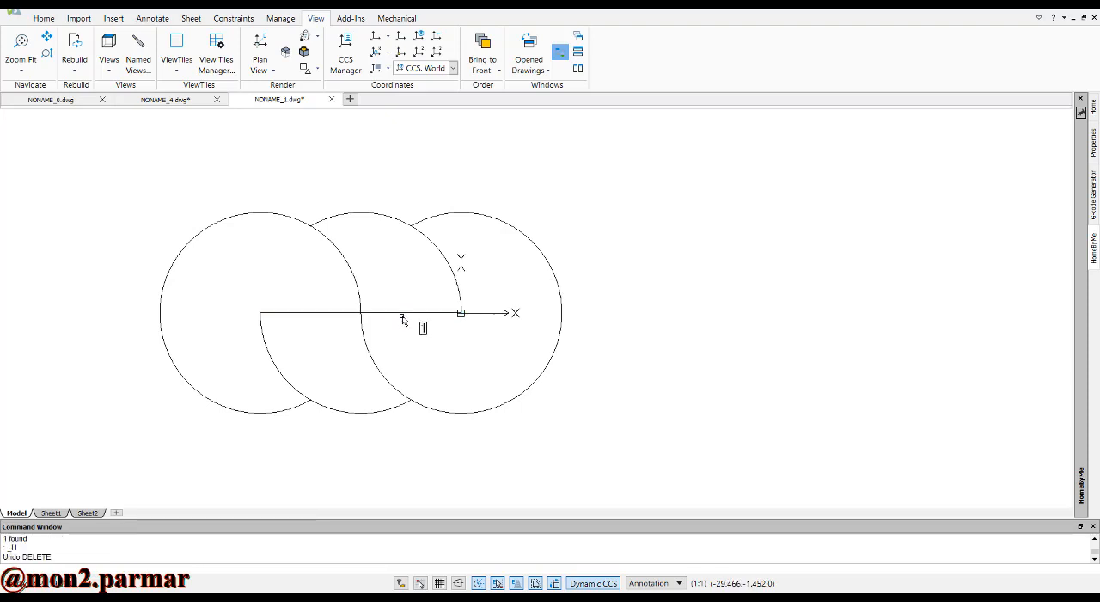
pyautogui.press('Escape')
# Trim the horizontal line's left half, between the leftmost circle's centre and the middle circle's centre
pyautogui.write('tr')
pyautogui.press('Return')
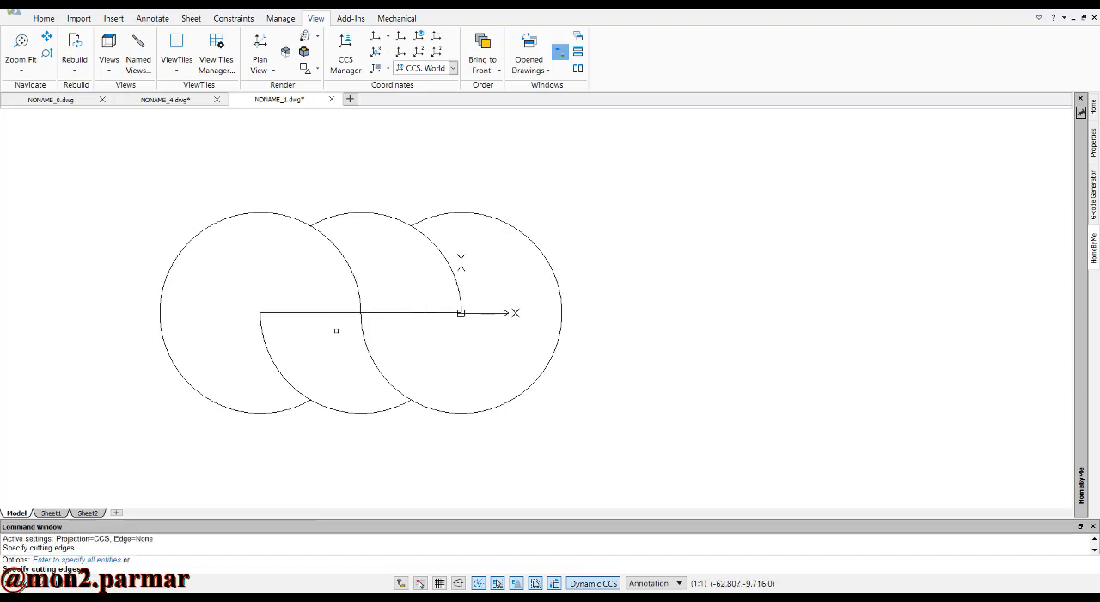
pyautogui.press('Return')
pyautogui.click(319, 312)
pyautogui.click(304, 292)
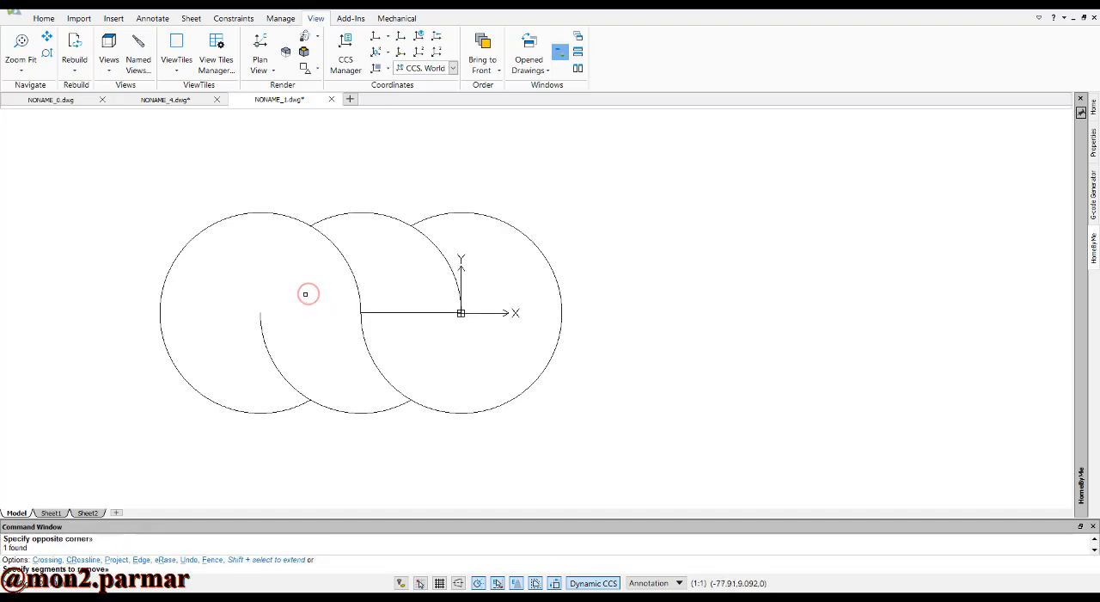
pyautogui.press('Escape')
# Draw a small circle centred on the remaining line's midpoint, with its radius reaching the line's endpoint at the origin
pyautogui.write('c')
pyautogui.press('Return')
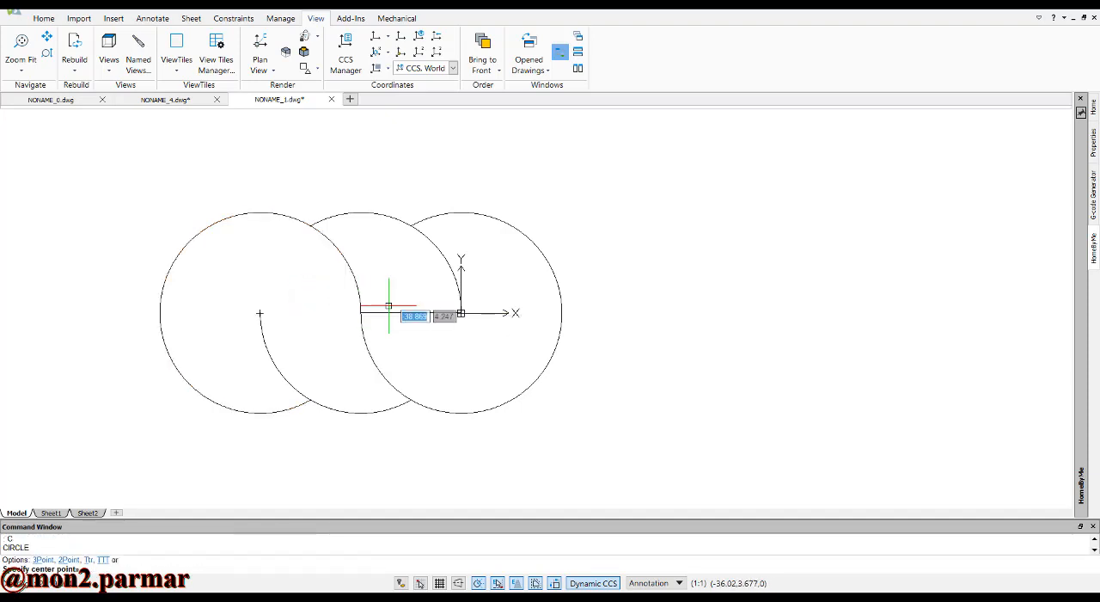
pyautogui.click(413, 312)
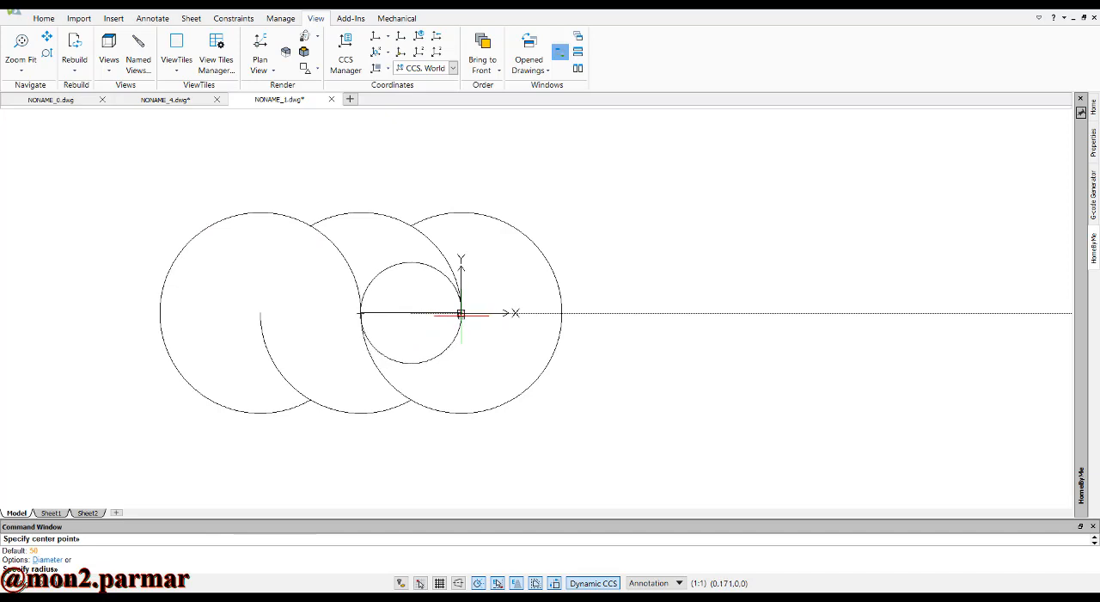
pyautogui.click(461, 312)
pyautogui.press('Escape')
pyautogui.press('Escape')
pyautogui.press('Escape')
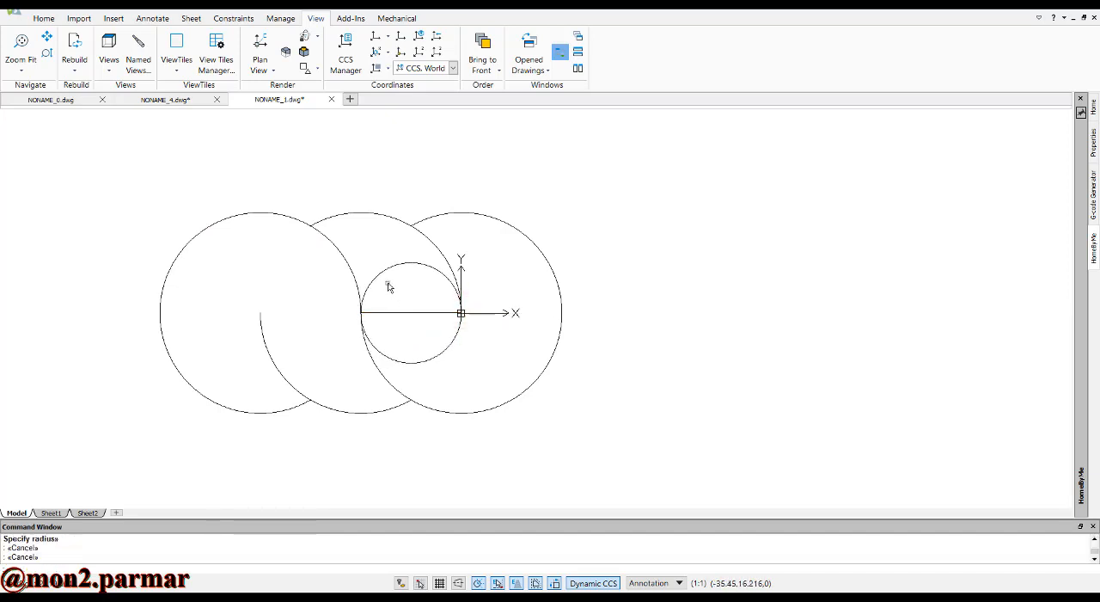
# Trim off the upper half of the small circle above the horizontal line
pyautogui.scroll(1, 398, 273)
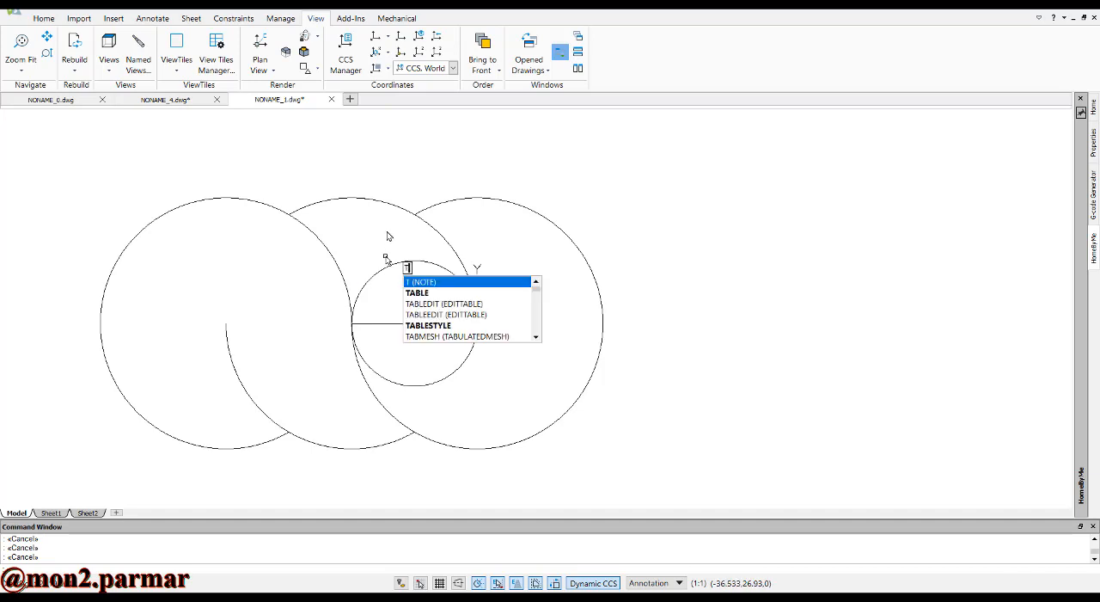
pyautogui.write('r')
pyautogui.press('Return')
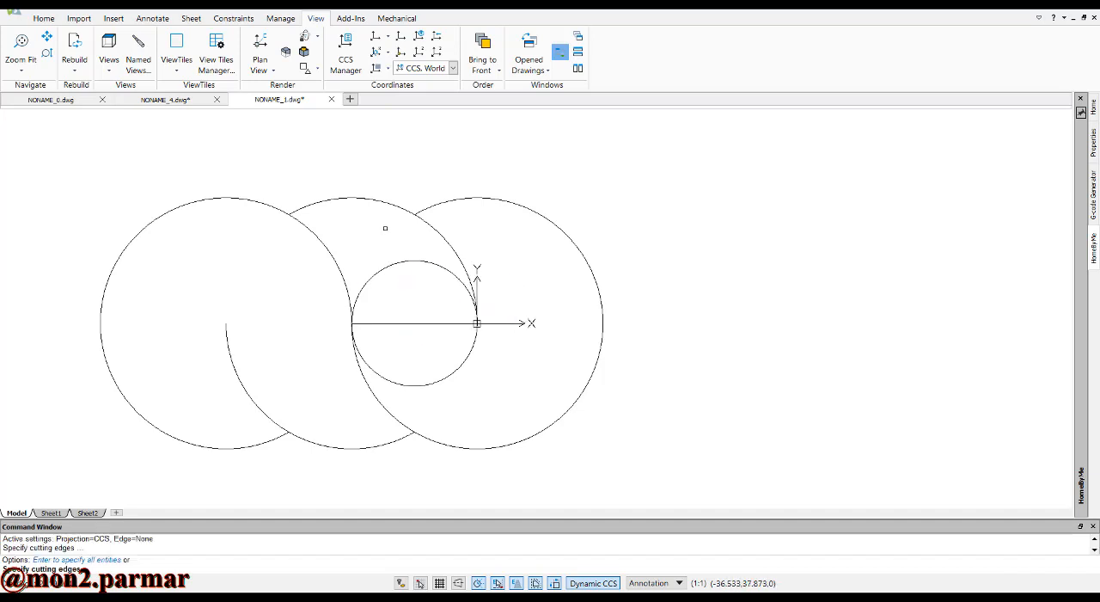
pyautogui.click(369, 250)
pyautogui.press('Escape')
pyautogui.press('Escape')
pyautogui.press('Escape')
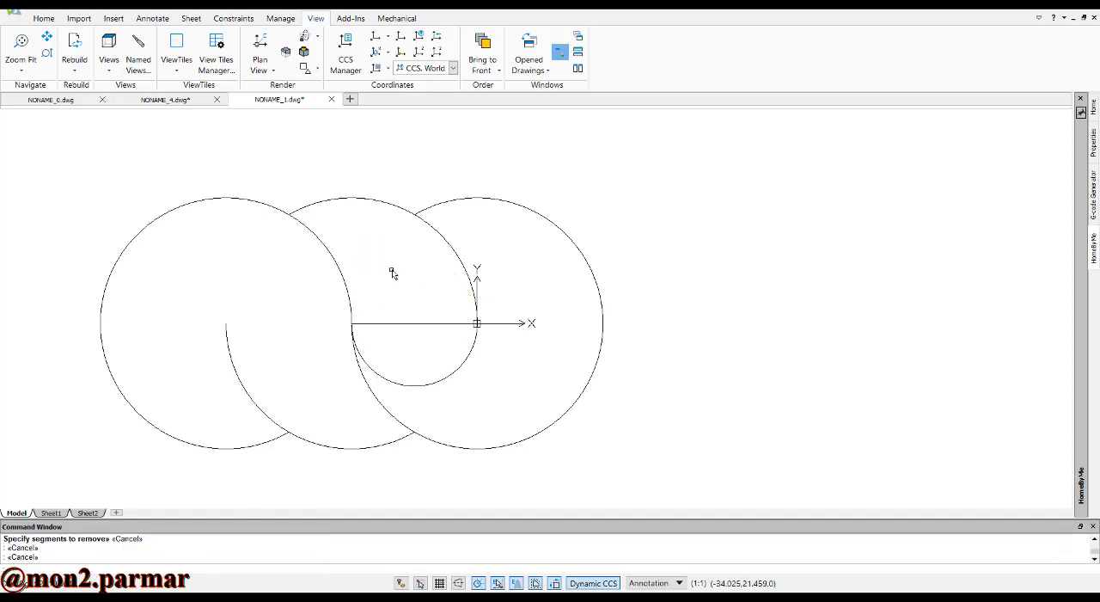
# Start a circular pattern with the small lower semicircle as the entity to repeat
pyautogui.write('pat')
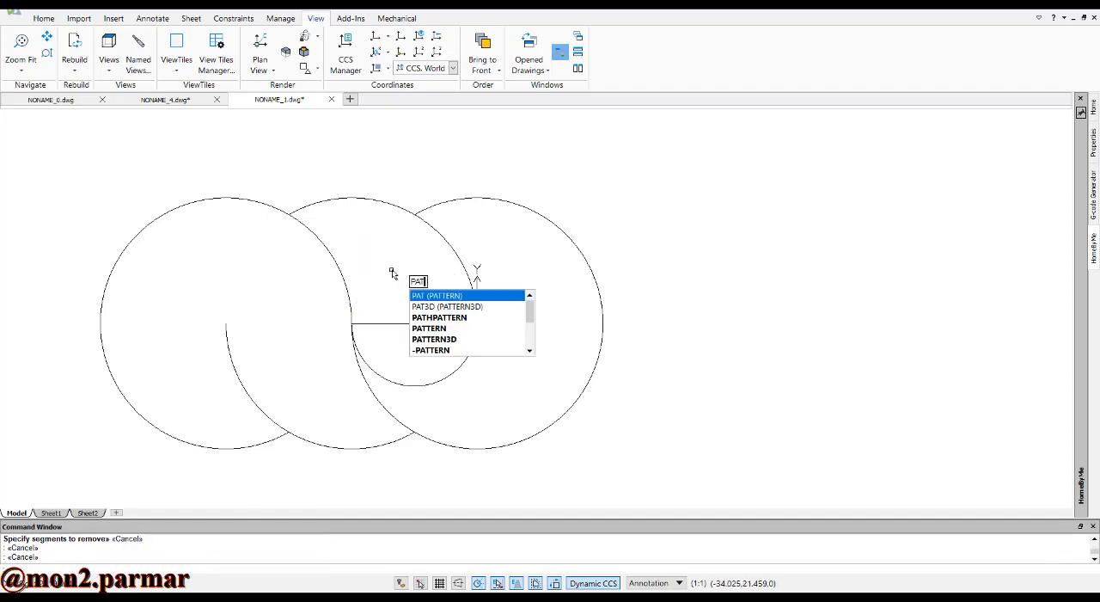
pyautogui.press('Return')
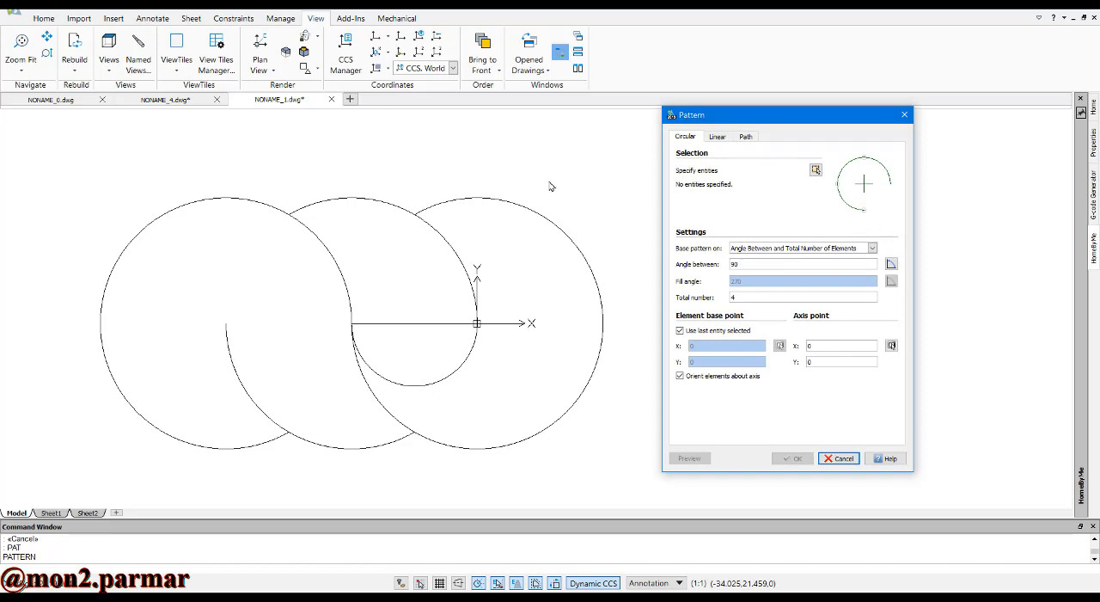
pyautogui.click(815, 170)
pyautogui.click(818, 167)
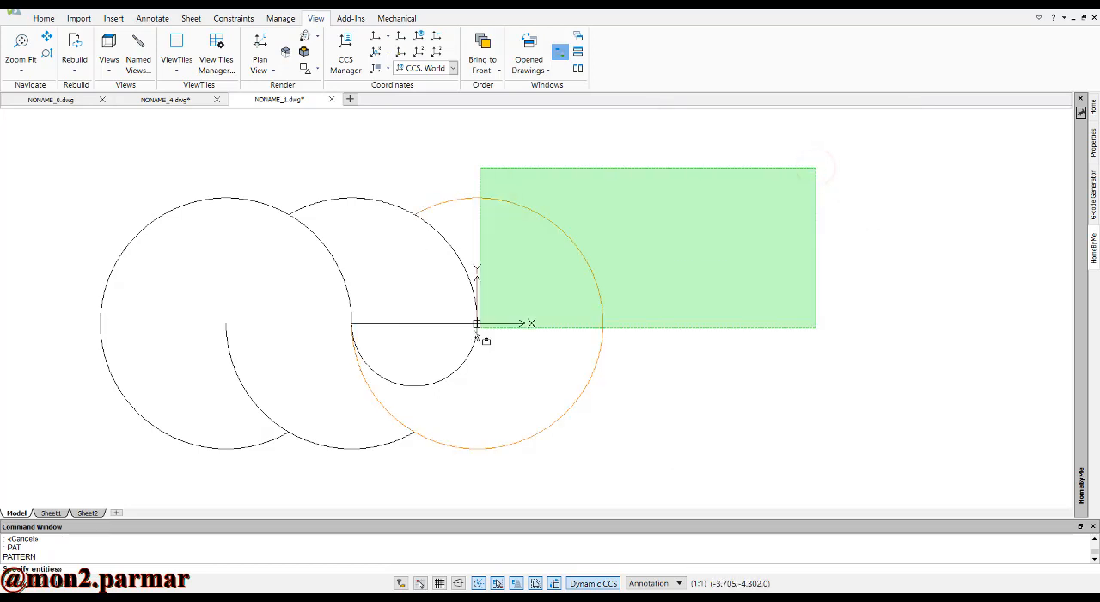
pyautogui.click(653, 233)
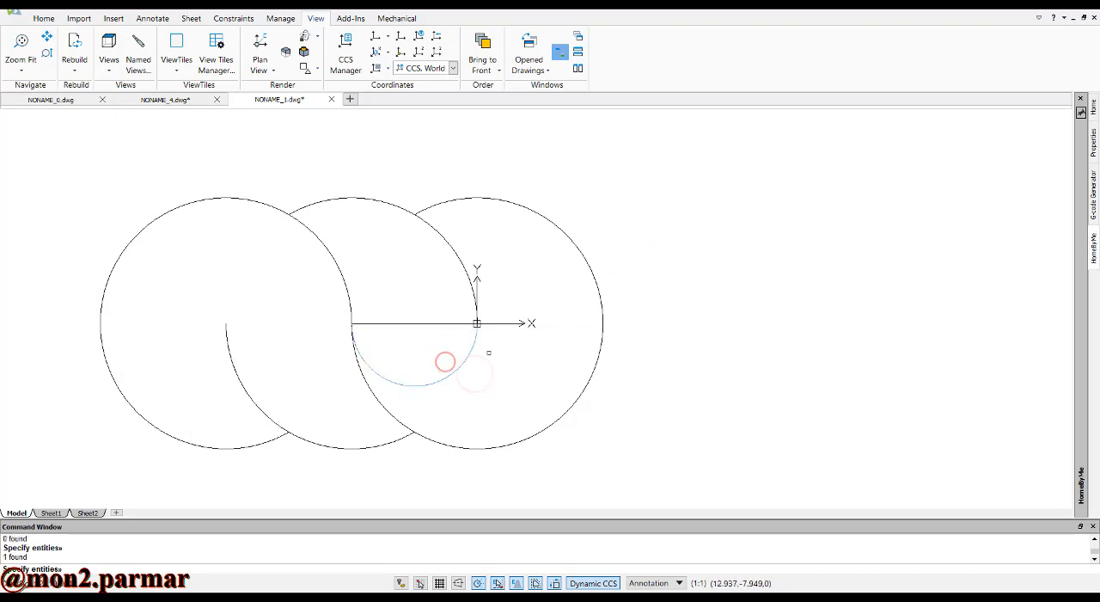
pyautogui.click(445, 361)
pyautogui.press('Return')
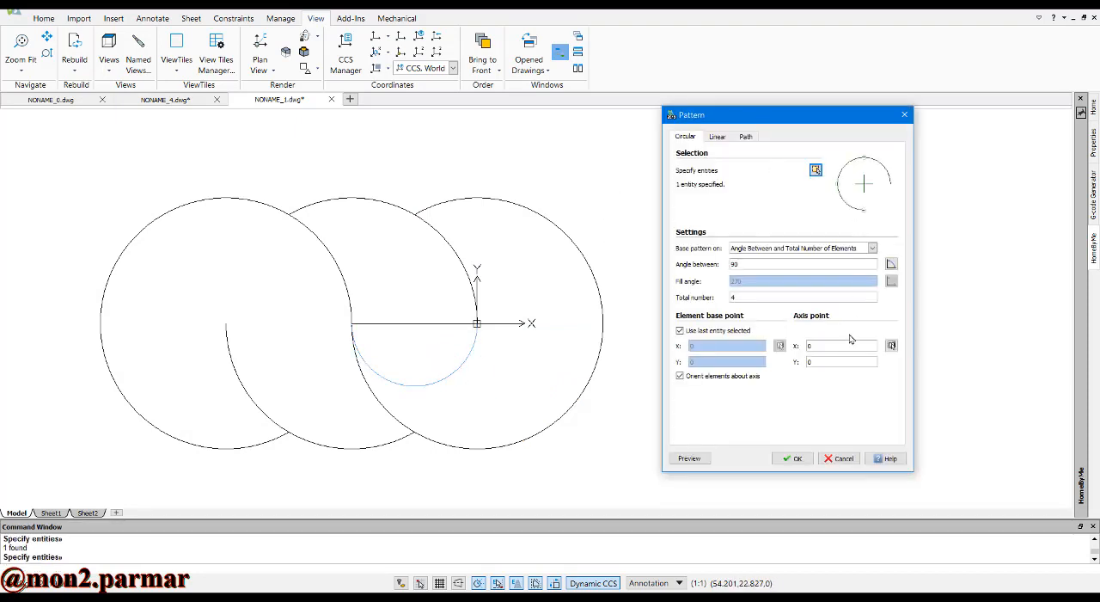
# Set the pattern's axis point at the origin and create 20 evenly spaced elements around the full rightmost circle
pyautogui.click(891, 346)
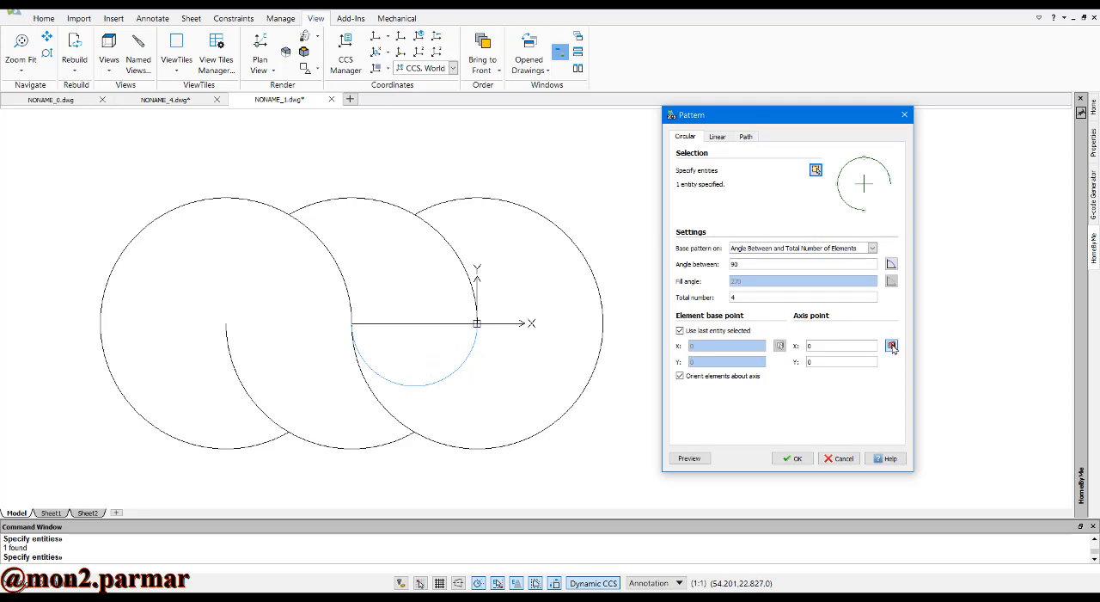
pyautogui.click(477, 323)
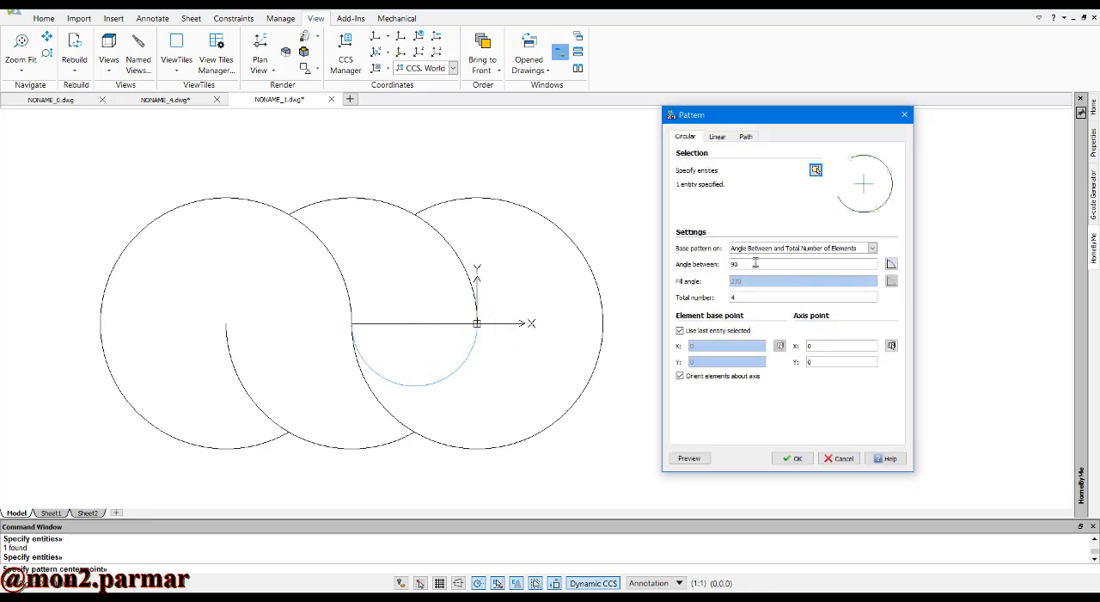
pyautogui.click(746, 297)
pyautogui.click(732, 264)
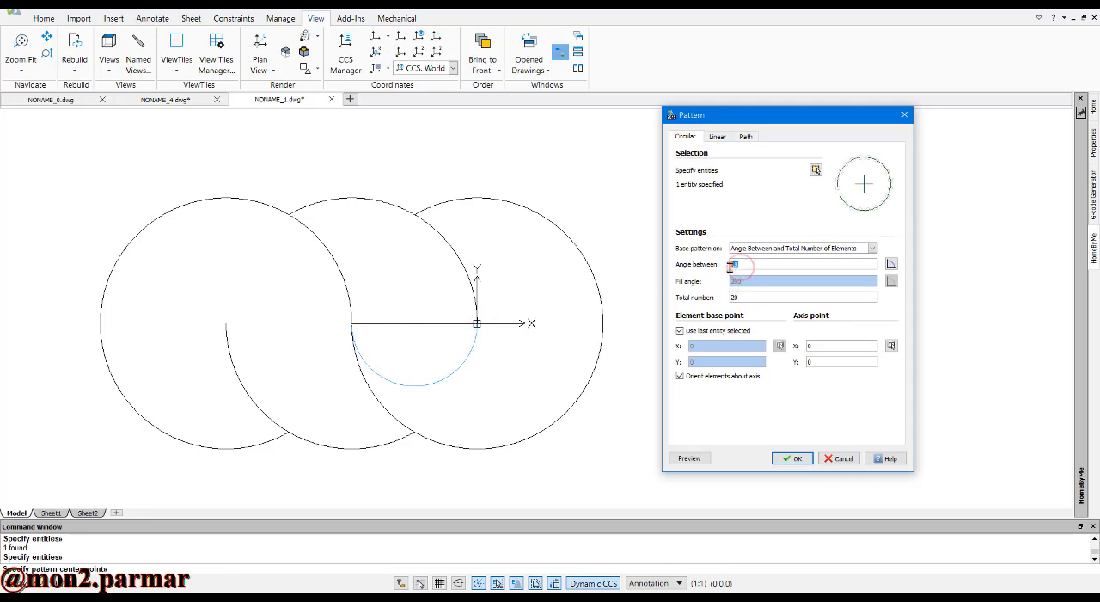
pyautogui.click(791, 458)
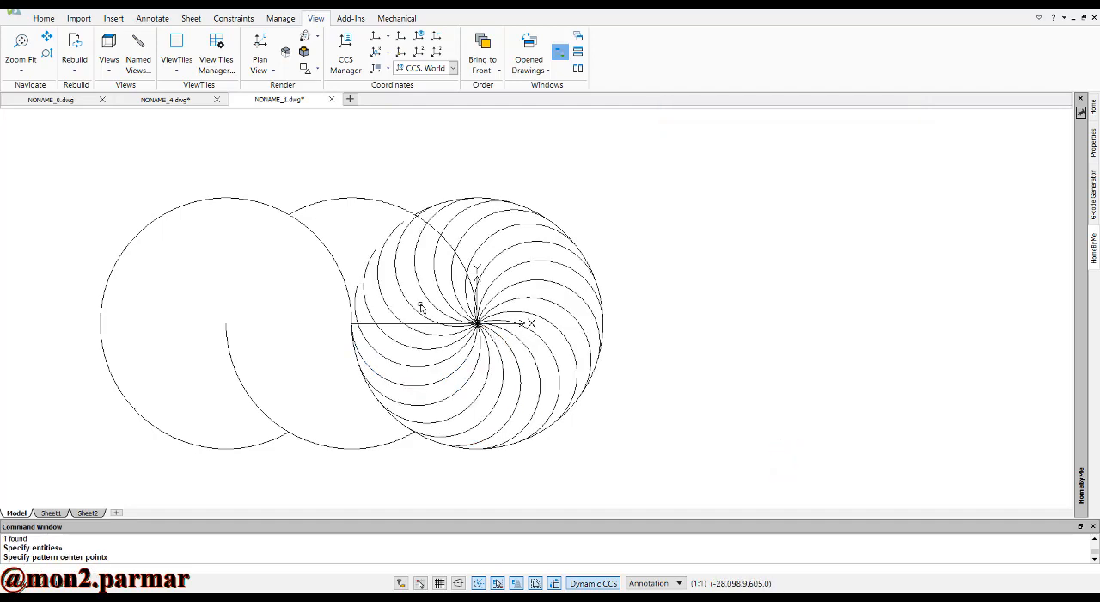
# Trim the swirl arcs in the region between the middle circle's right arc and the horizontal line
pyautogui.scroll(3, 400, 251)
pyautogui.scroll(1, 410, 203)
pyautogui.scroll(-2, 400, 319)
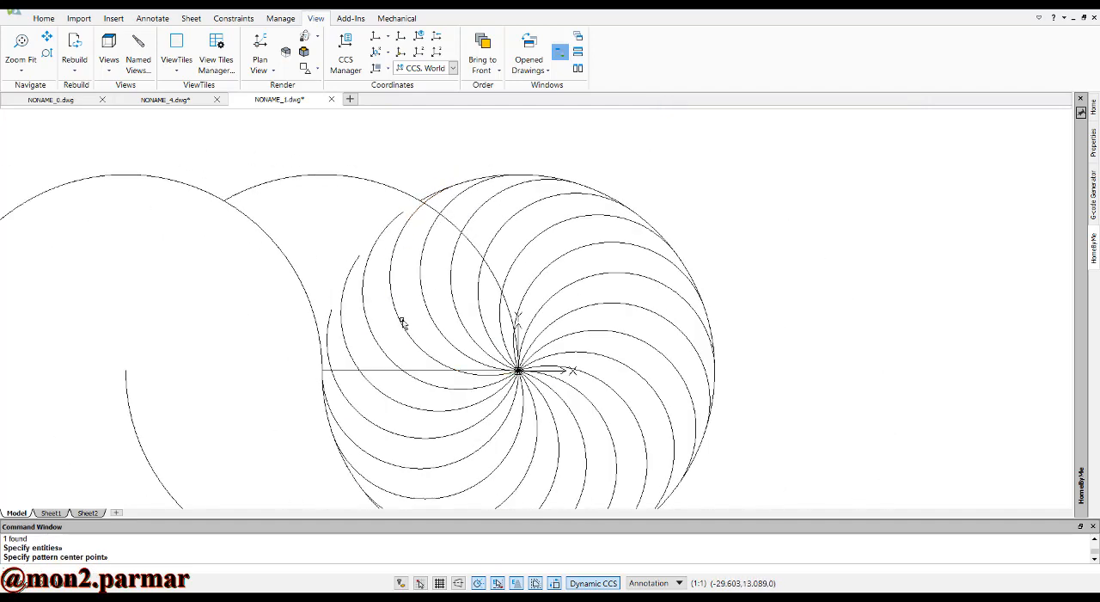
pyautogui.scroll(1, 403, 316)
pyautogui.press('Escape')
pyautogui.press('Escape')
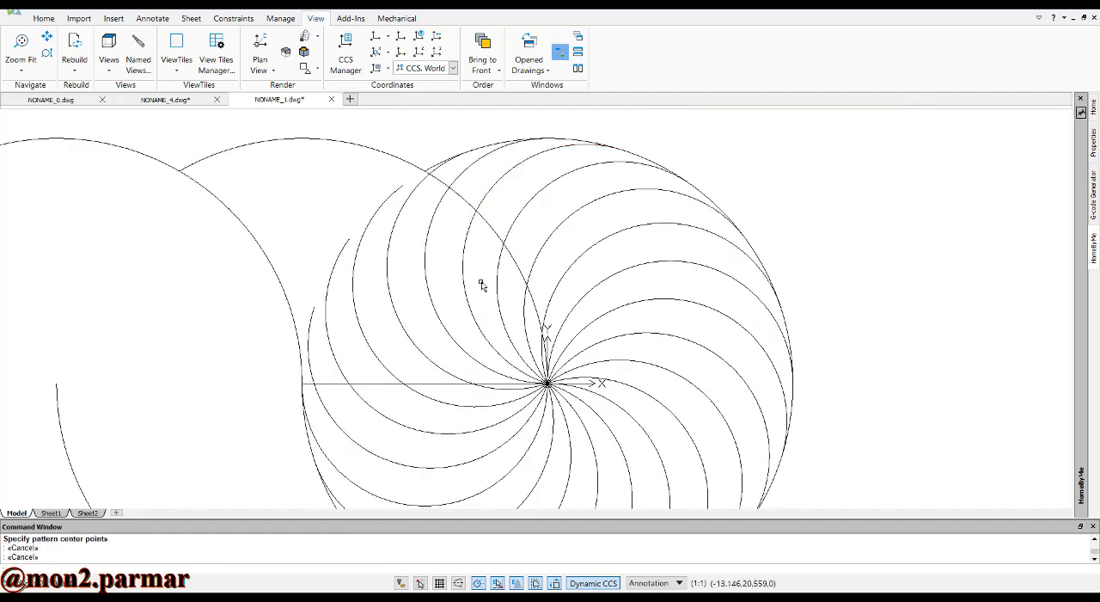
pyautogui.press('Escape')
pyautogui.write('tr')
pyautogui.press('Return')
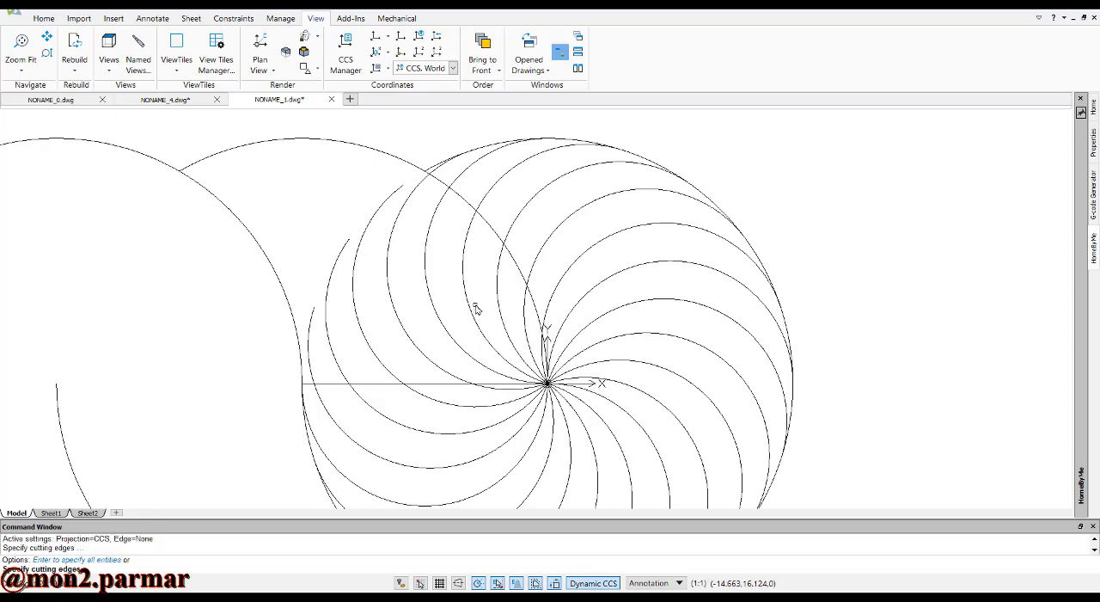
pyautogui.press('Return')
pyautogui.click(529, 318)
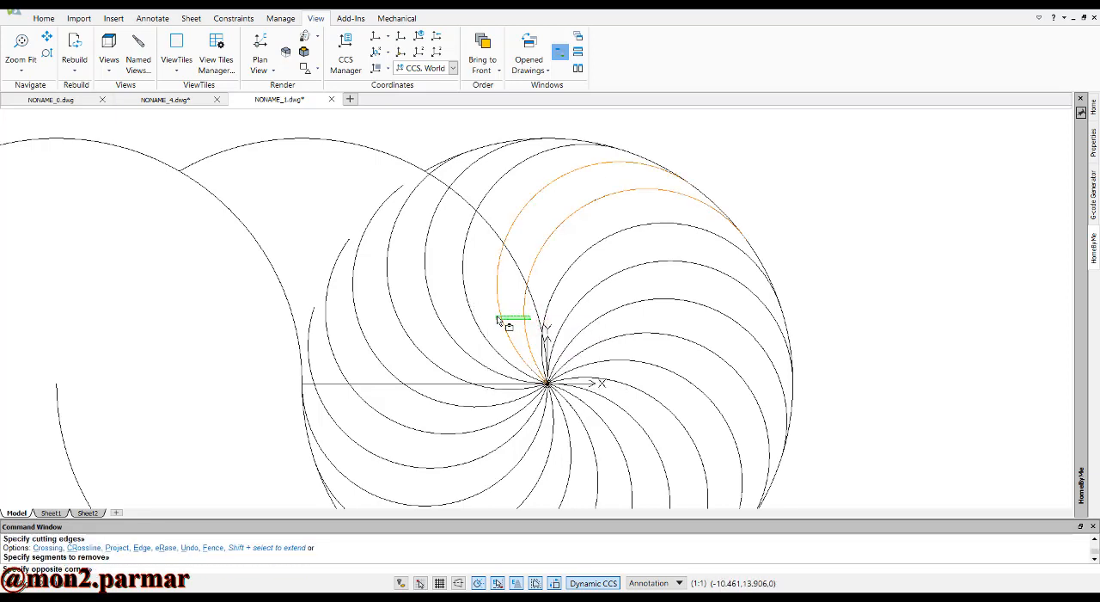
pyautogui.click(311, 332)
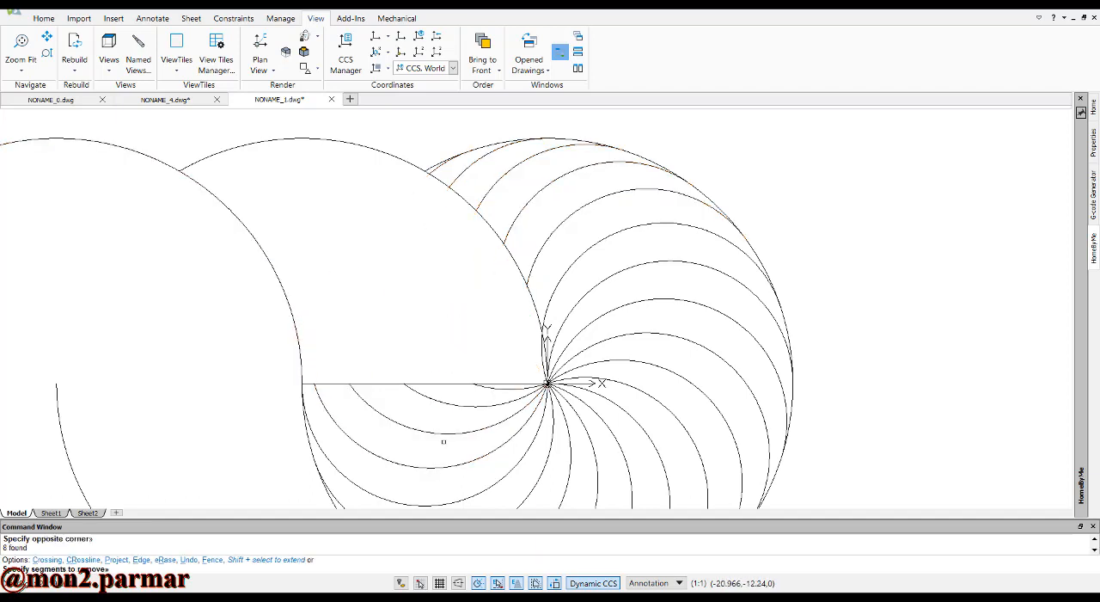
pyautogui.scroll(1, 451, 392)
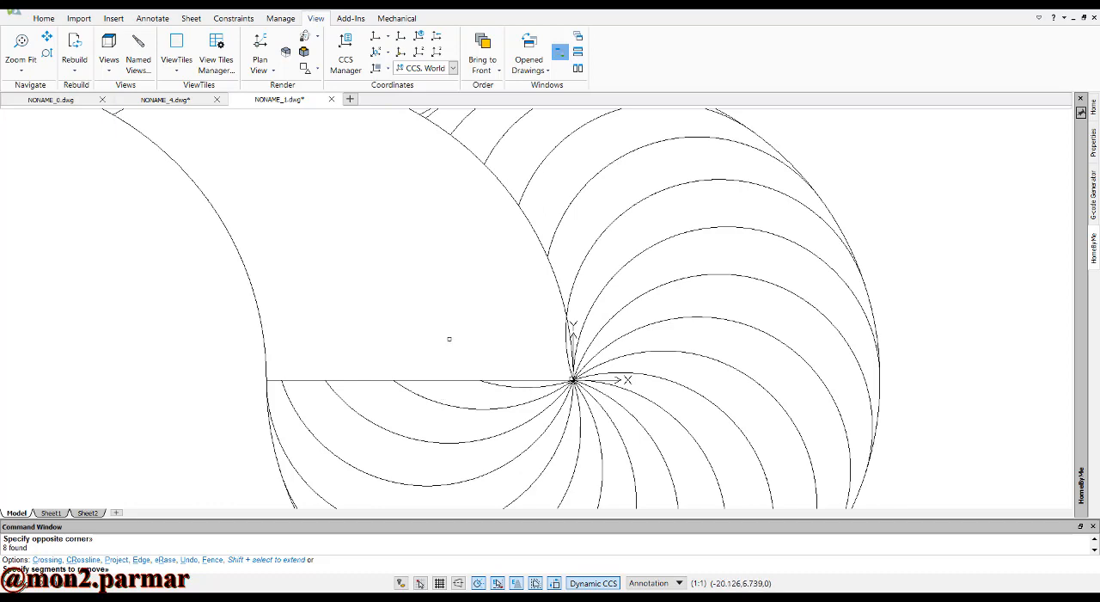
pyautogui.scroll(-1, 449, 339)
pyautogui.scroll(2, 437, 214)
pyautogui.scroll(-2, 405, 244)
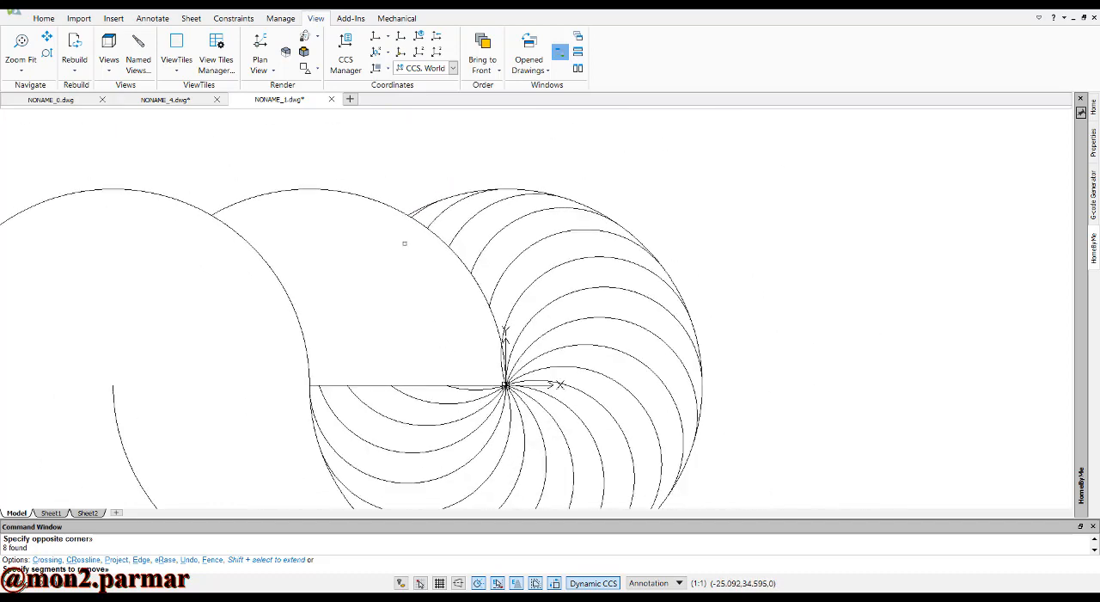
pyautogui.scroll(1, 406, 469)
pyautogui.press('Escape')
pyautogui.press('Escape')
# Delete the four leftover swirl arcs between the horizontal line and the full semicircle below it
pyautogui.click(477, 421)
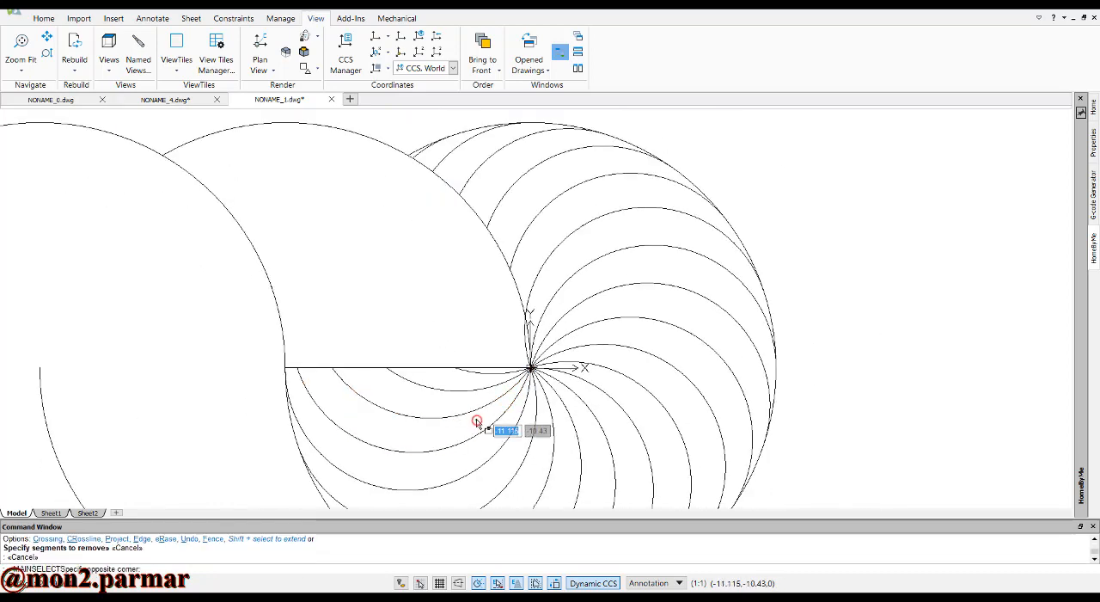
pyautogui.click(472, 376)
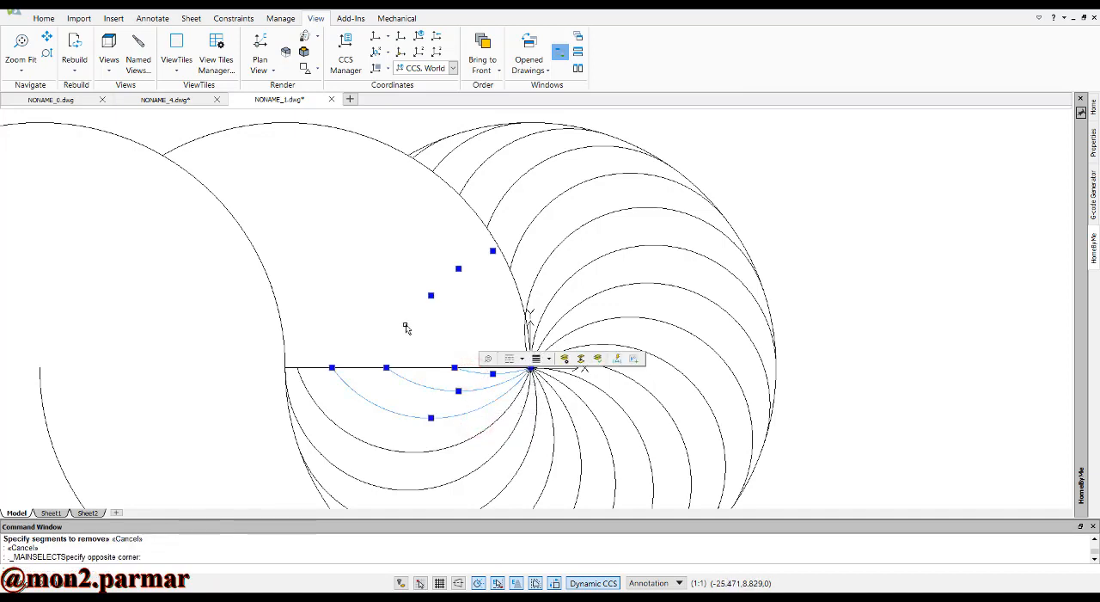
pyautogui.press('Delete')
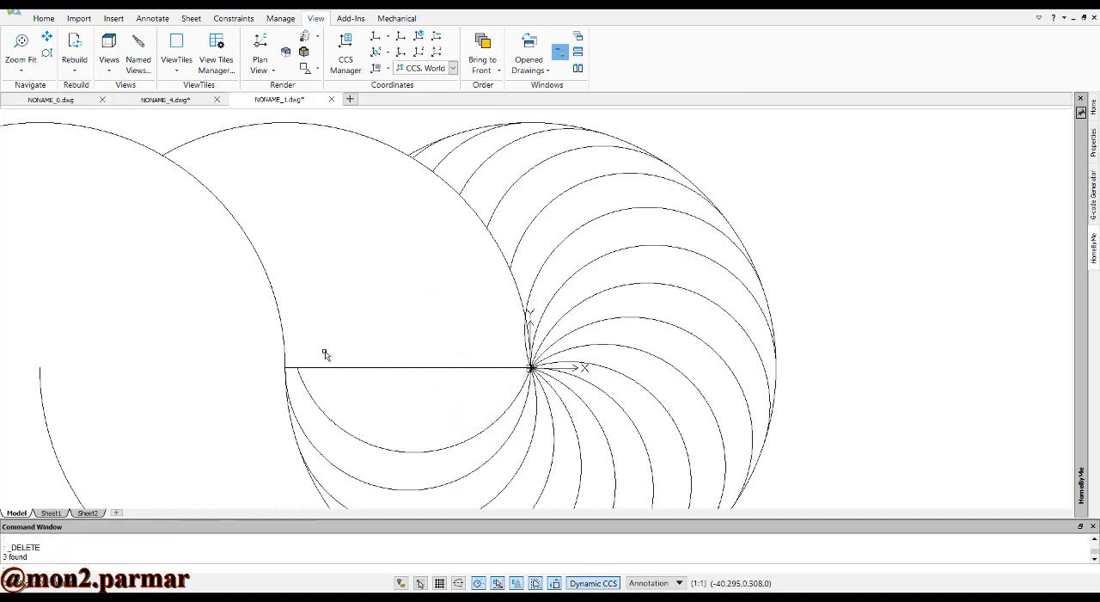
pyautogui.click(355, 432)
pyautogui.click(343, 439)
pyautogui.press('Escape')
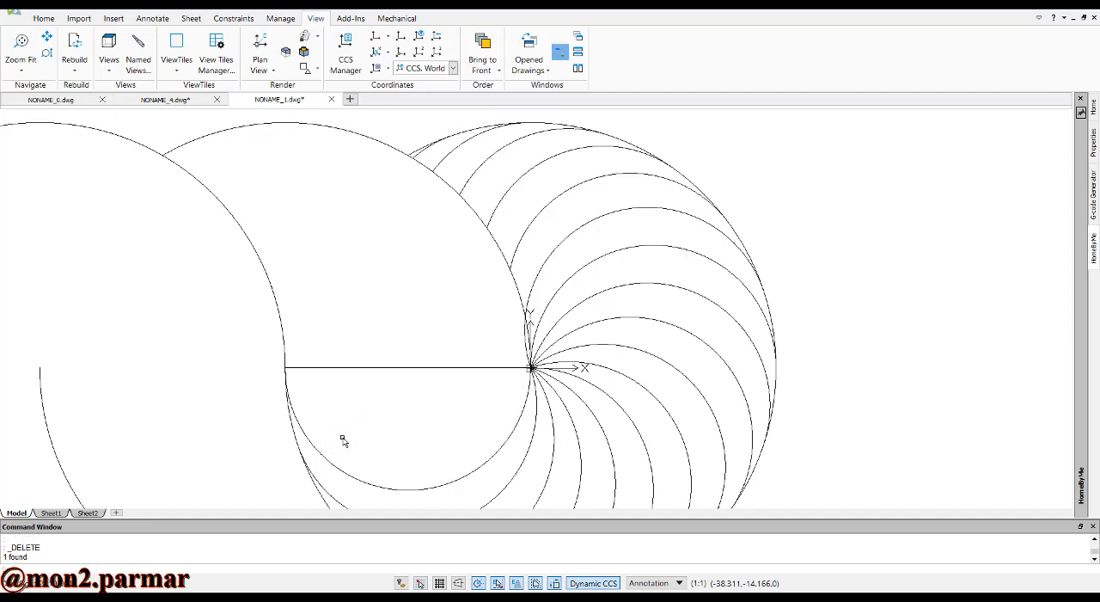
# Create a circular pattern of the semicircle below the line, 20 elements 18 degrees apart, with the axis point at the middle circle's center (-50, 0)
pyautogui.scroll(-3, 424, 262)
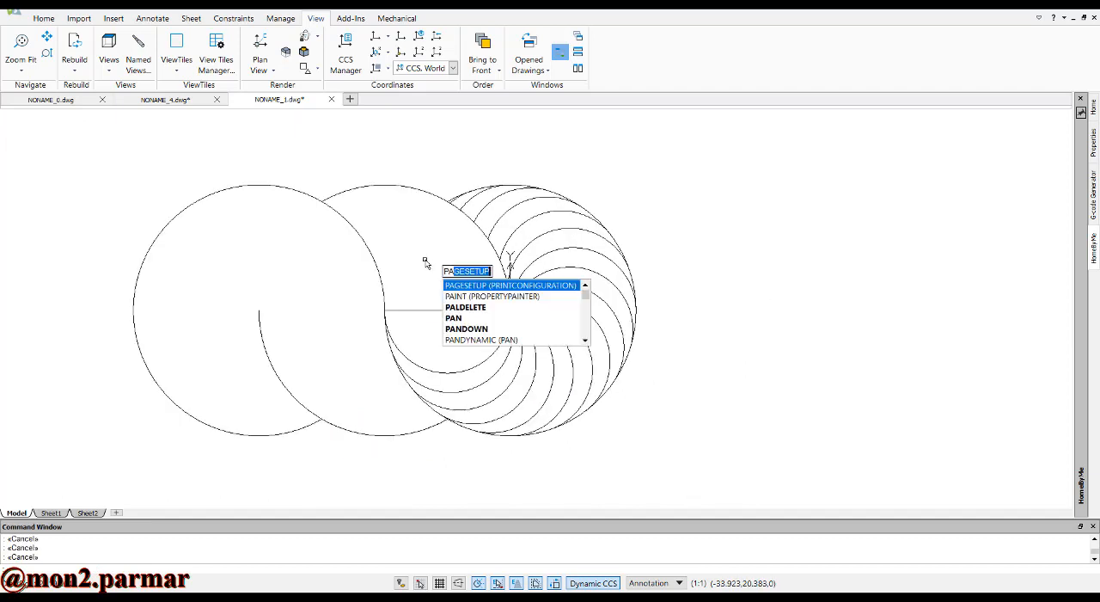
pyautogui.press('Down')
pyautogui.press('Down')
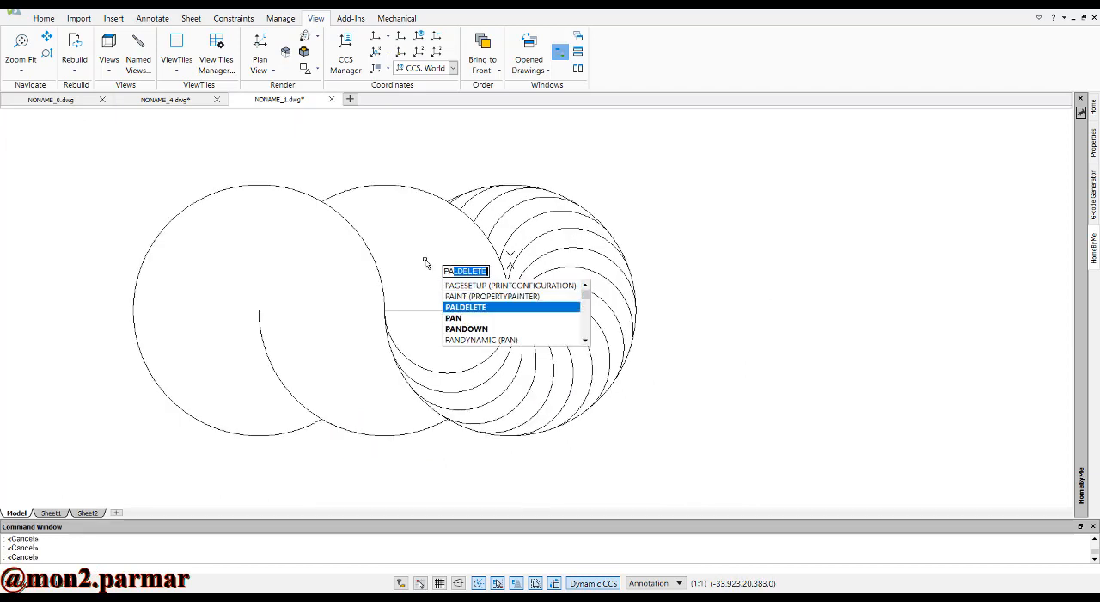
pyautogui.write('t')
pyautogui.press('Return')
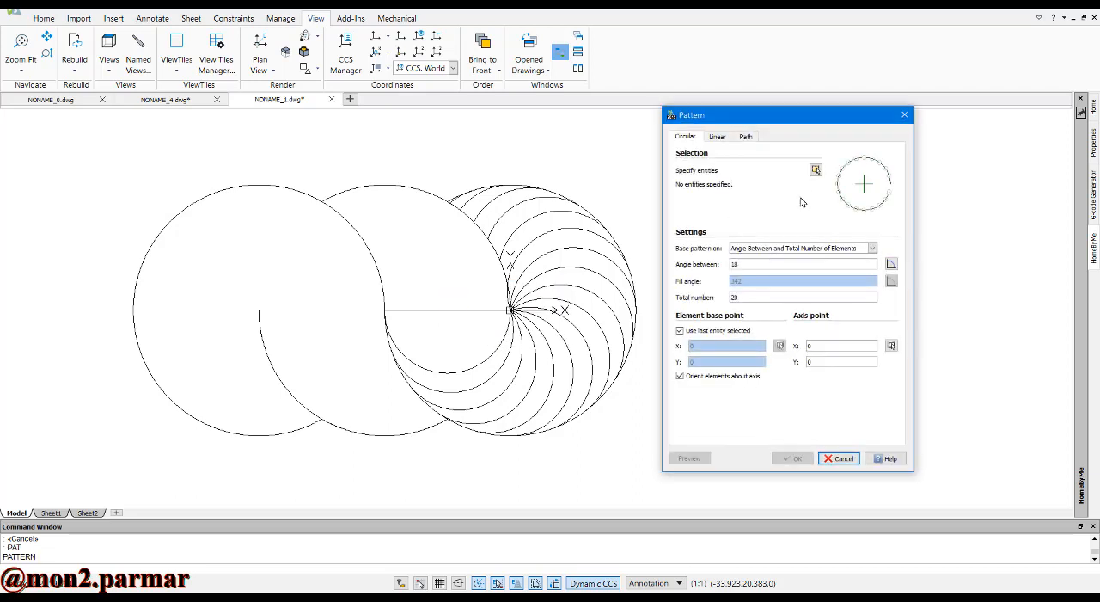
pyautogui.click(815, 170)
pyautogui.click(466, 370)
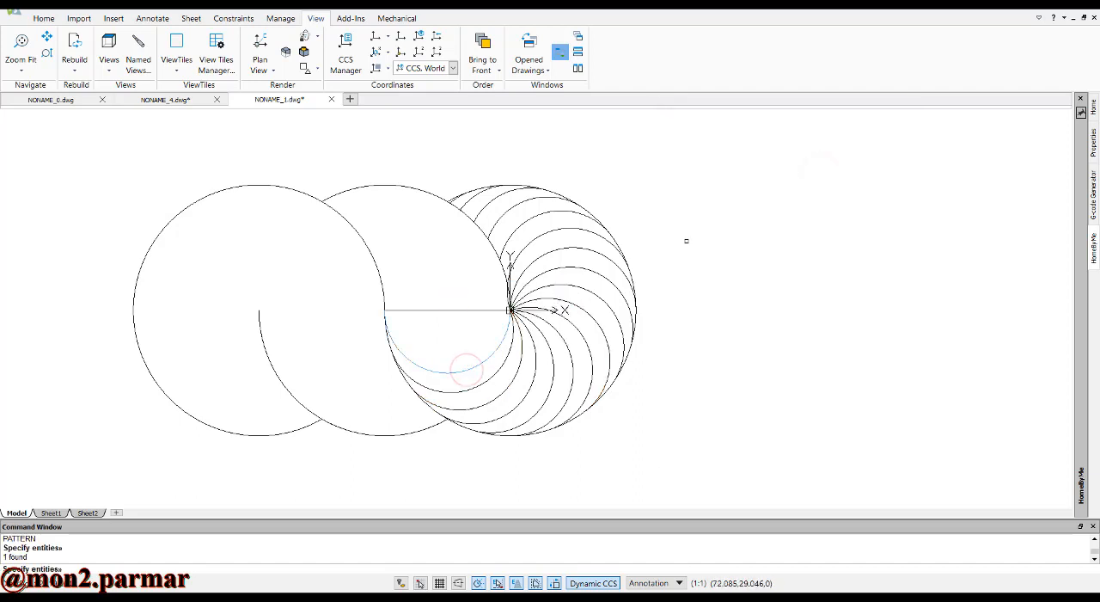
pyautogui.press('Return')
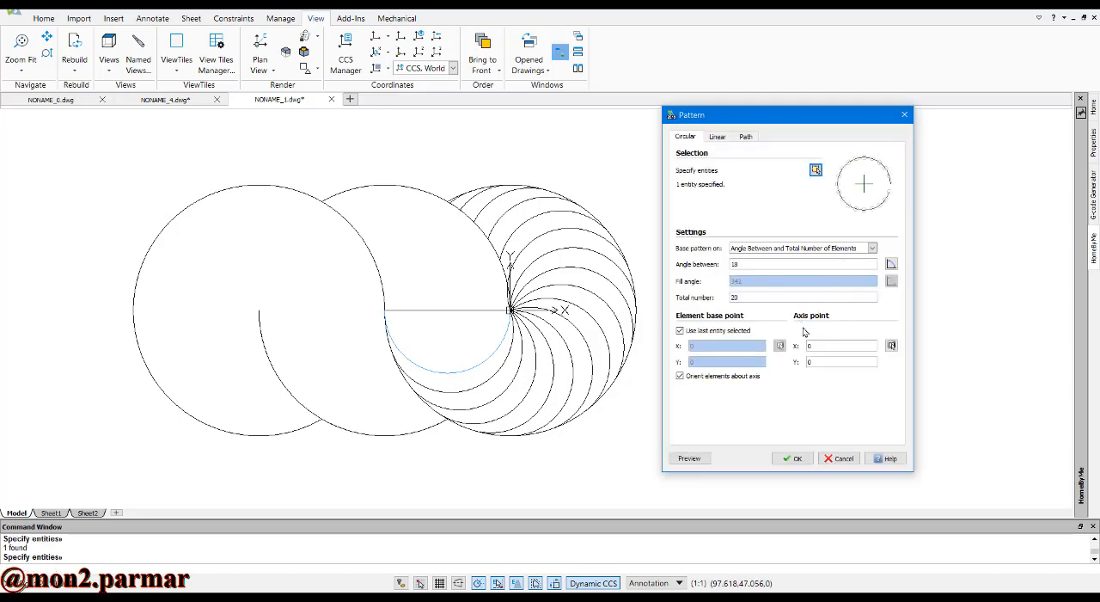
pyautogui.click(891, 345)
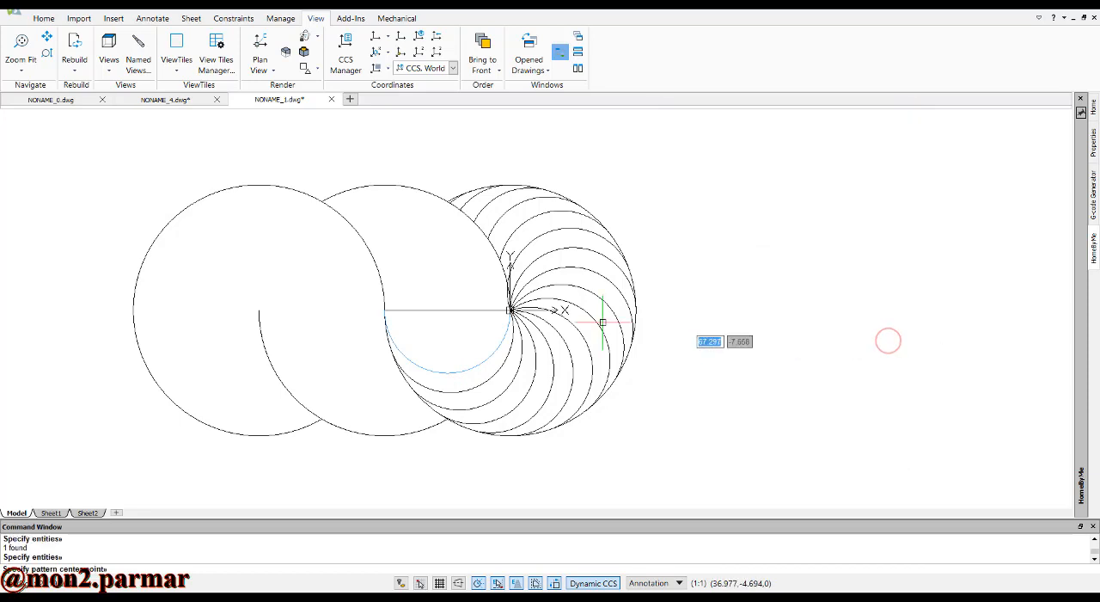
pyautogui.click(384, 309)
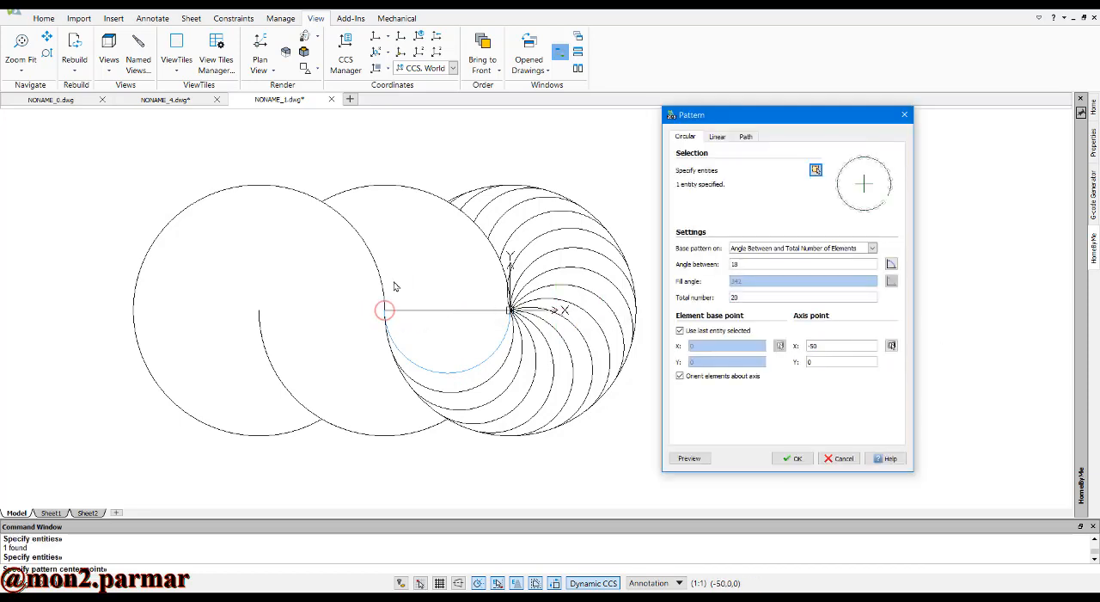
pyautogui.click(775, 454)
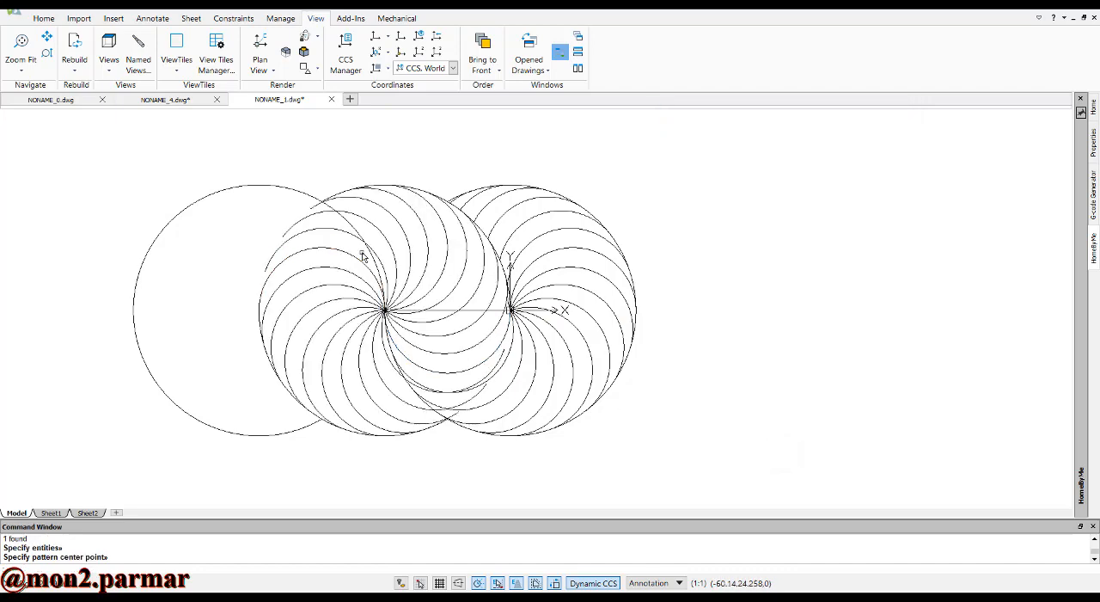
# Trim the middle swirl's arcs where they extend inside the leftmost circle
pyautogui.scroll(1, 409, 252)
pyautogui.scroll(1, 412, 251)
pyautogui.scroll(-3, 418, 245)
pyautogui.scroll(2, 318, 206)
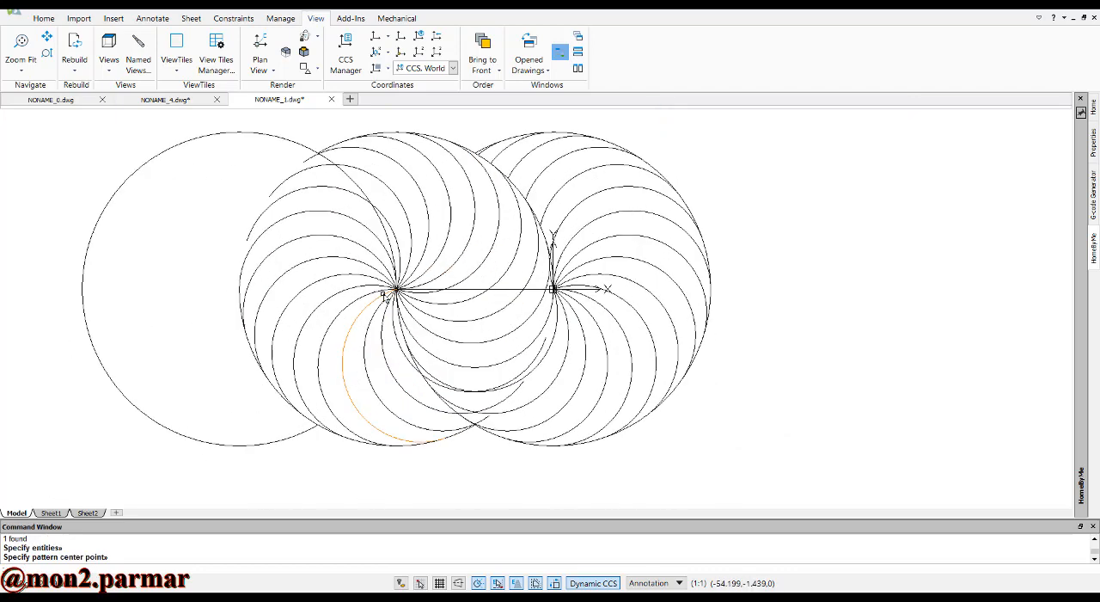
pyautogui.scroll(1, 317, 183)
pyautogui.press('Escape')
pyautogui.press('Escape')
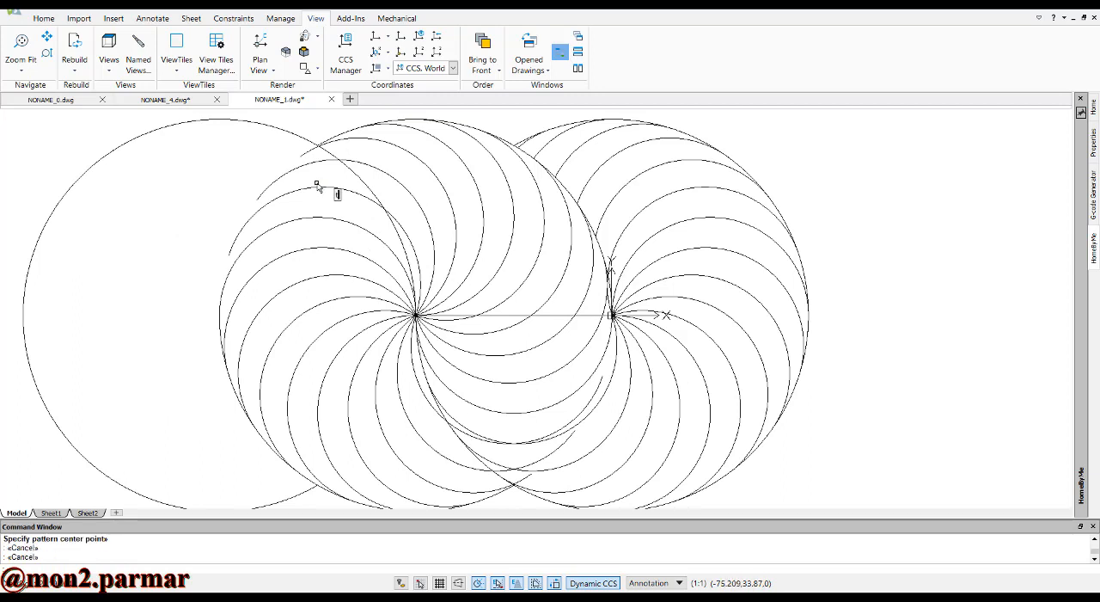
pyautogui.write('tr')
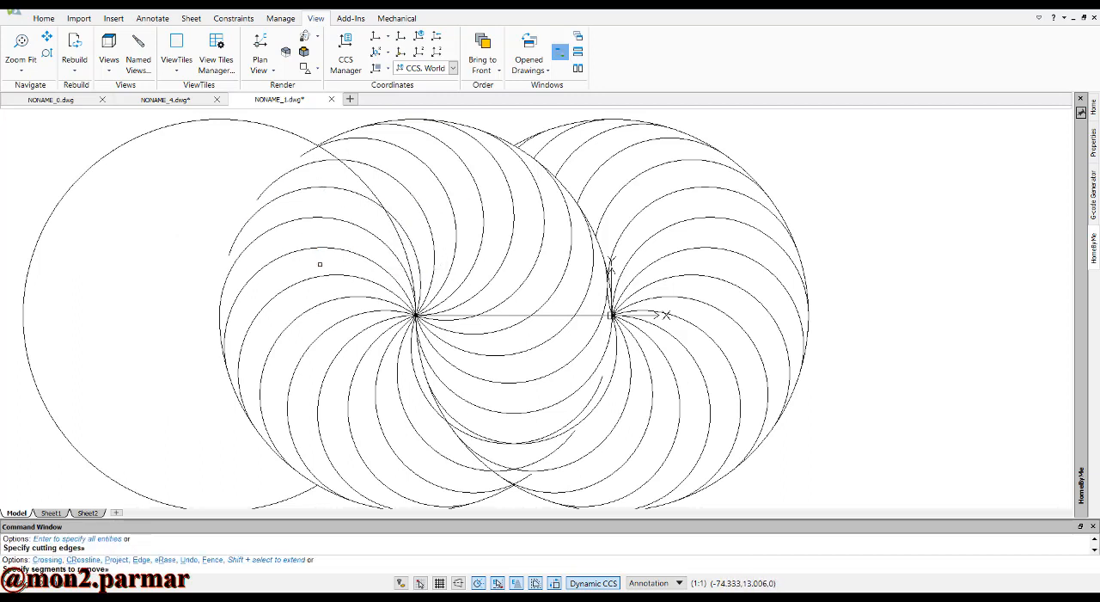
pyautogui.click(327, 224)
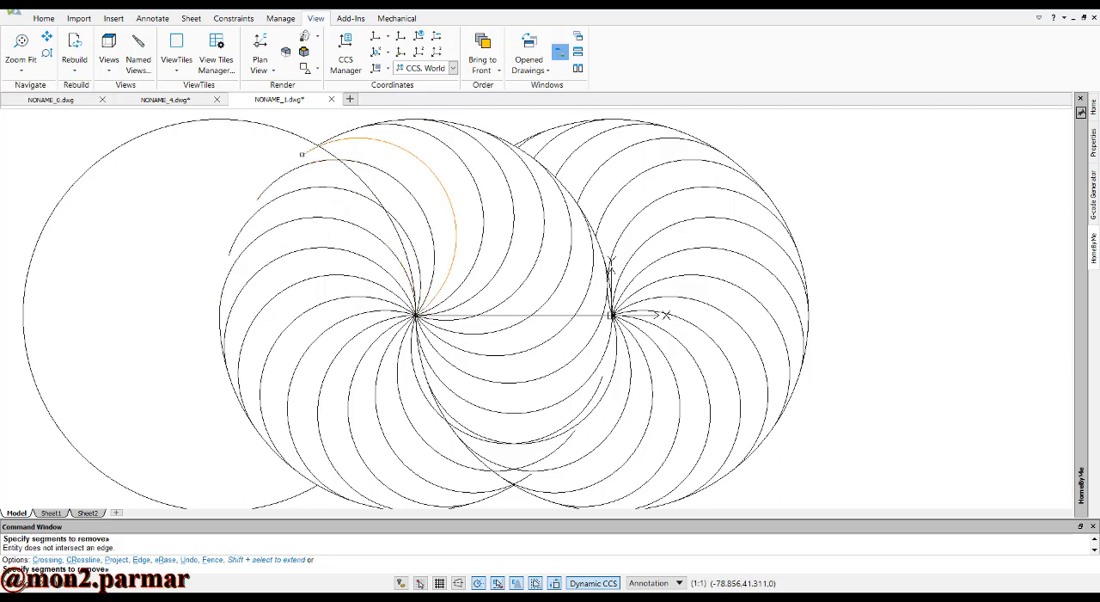
pyautogui.click(310, 158)
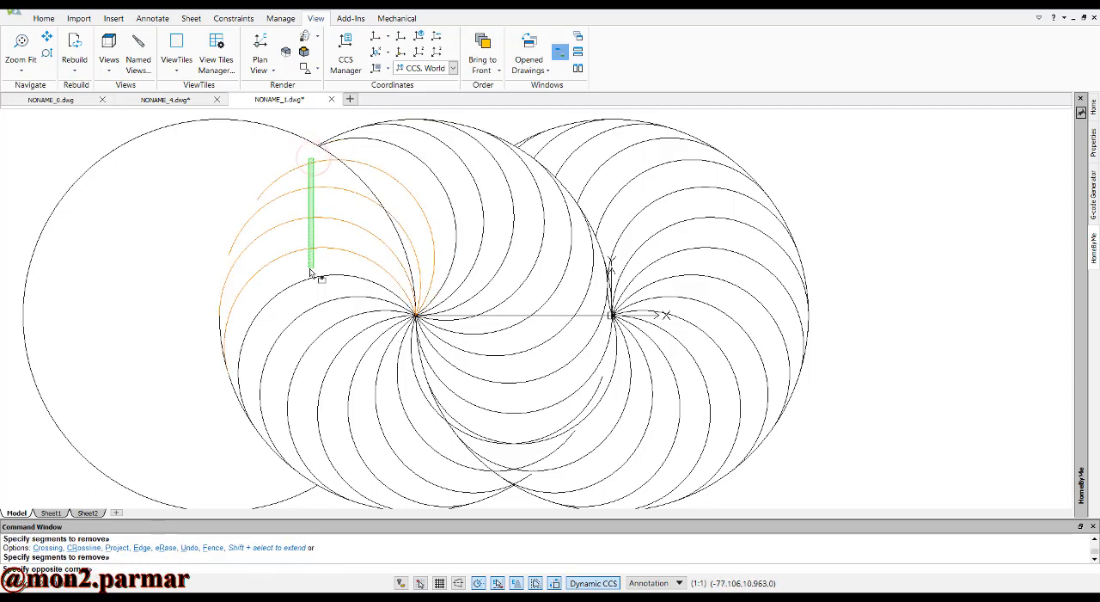
pyautogui.click(298, 368)
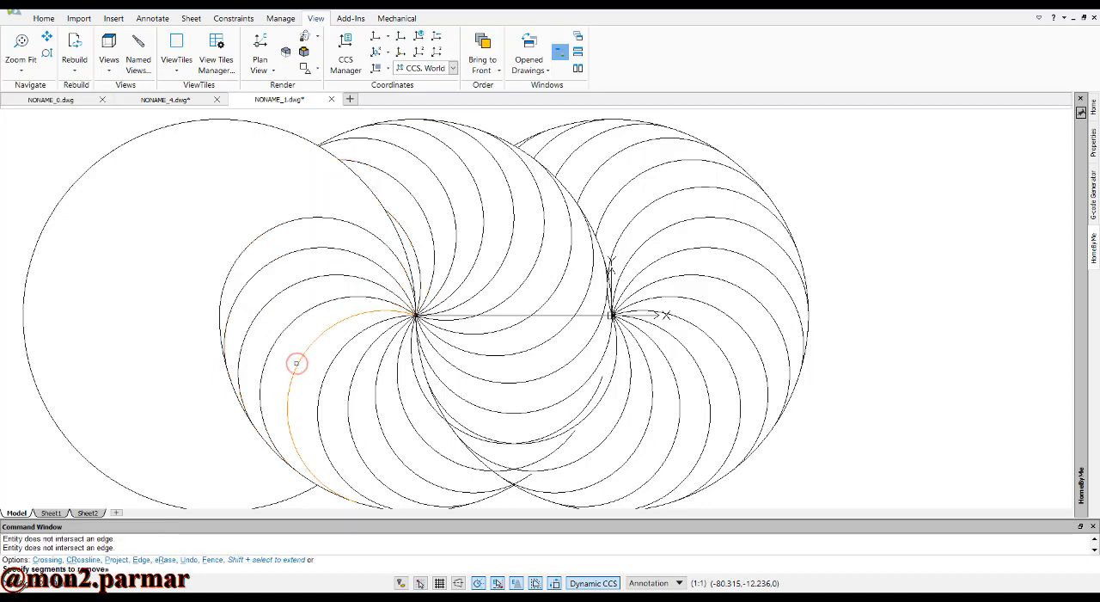
pyautogui.click(347, 370)
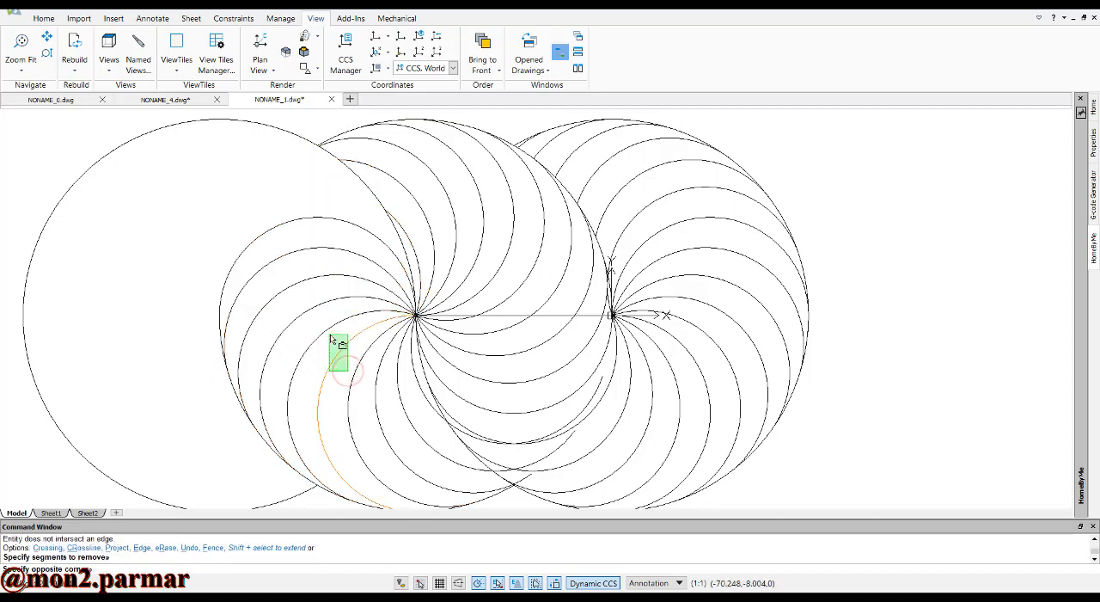
pyautogui.click(346, 389)
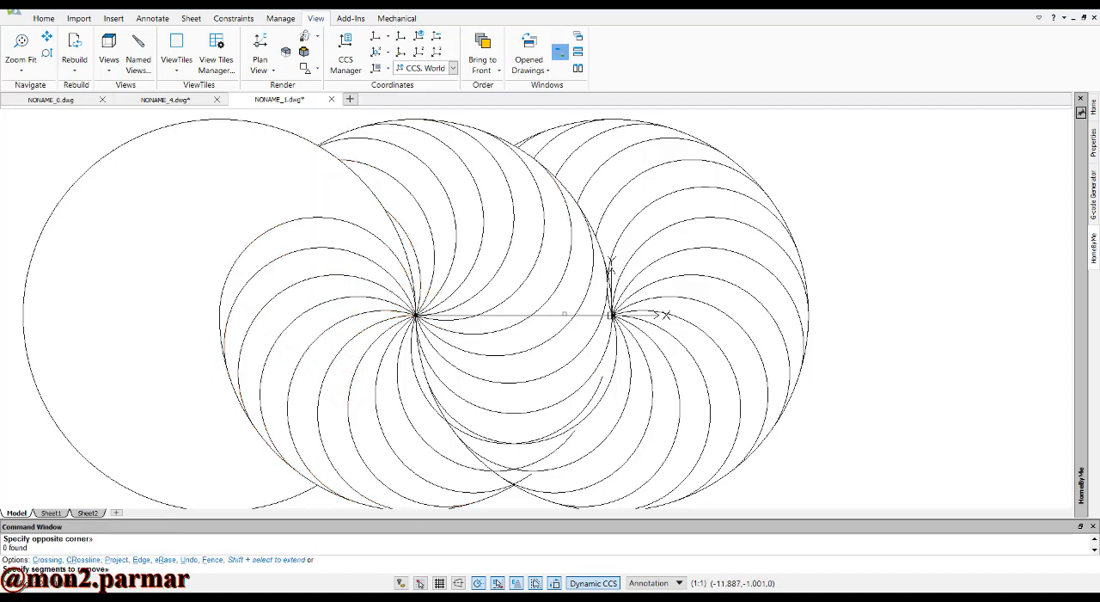
pyautogui.scroll(1, 567, 378)
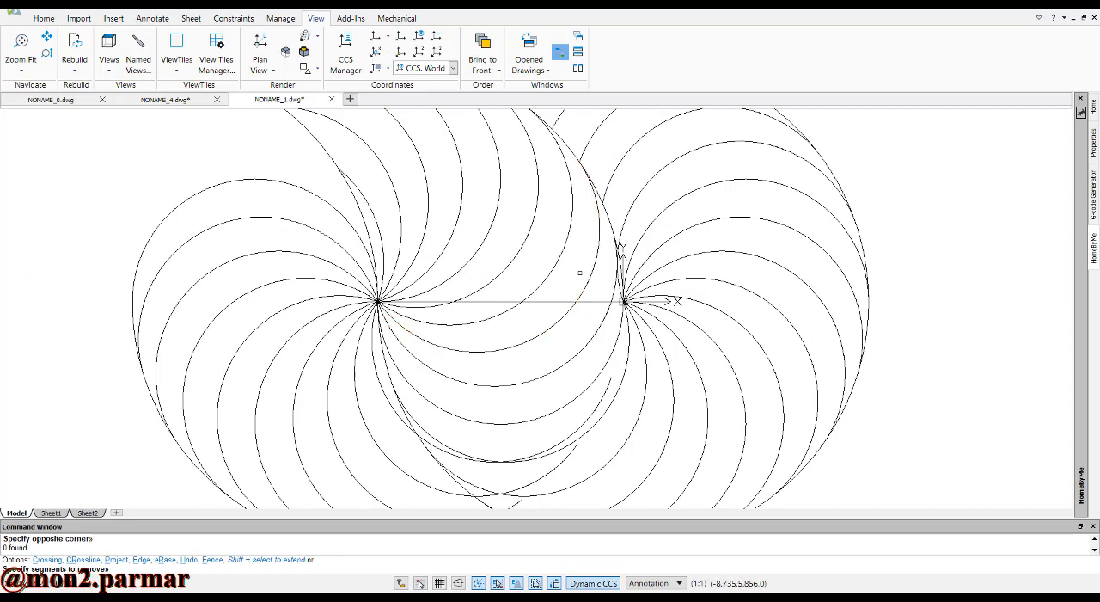
pyautogui.scroll(-1, 579, 273)
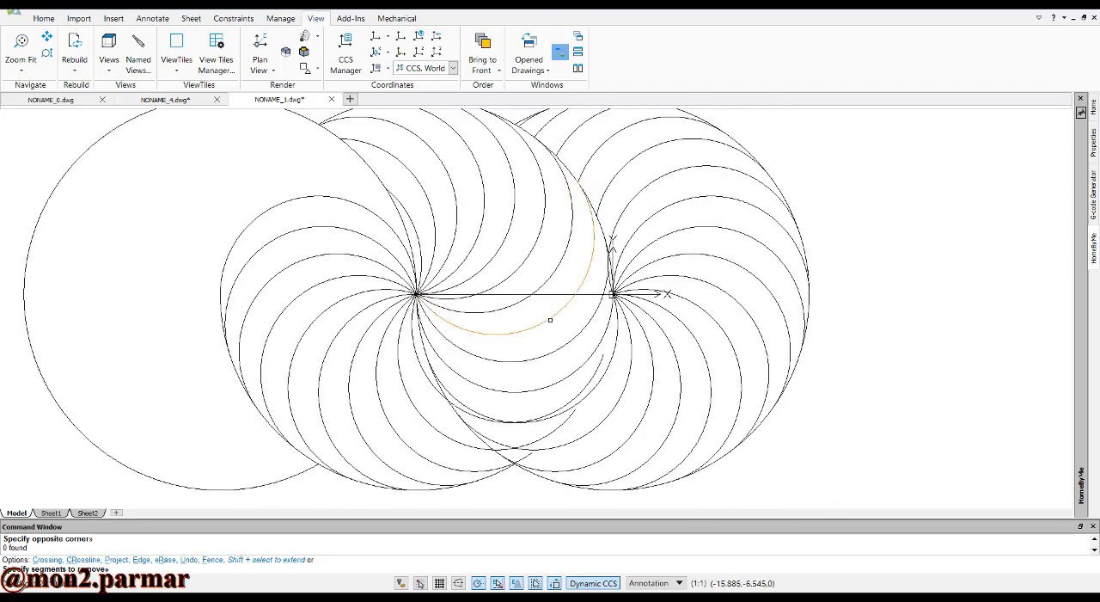
pyautogui.press('Escape')
# Delete the three middle swirl arcs whose lower ends cross into the rightmost circle's swirl
pyautogui.scroll(2, 587, 389)
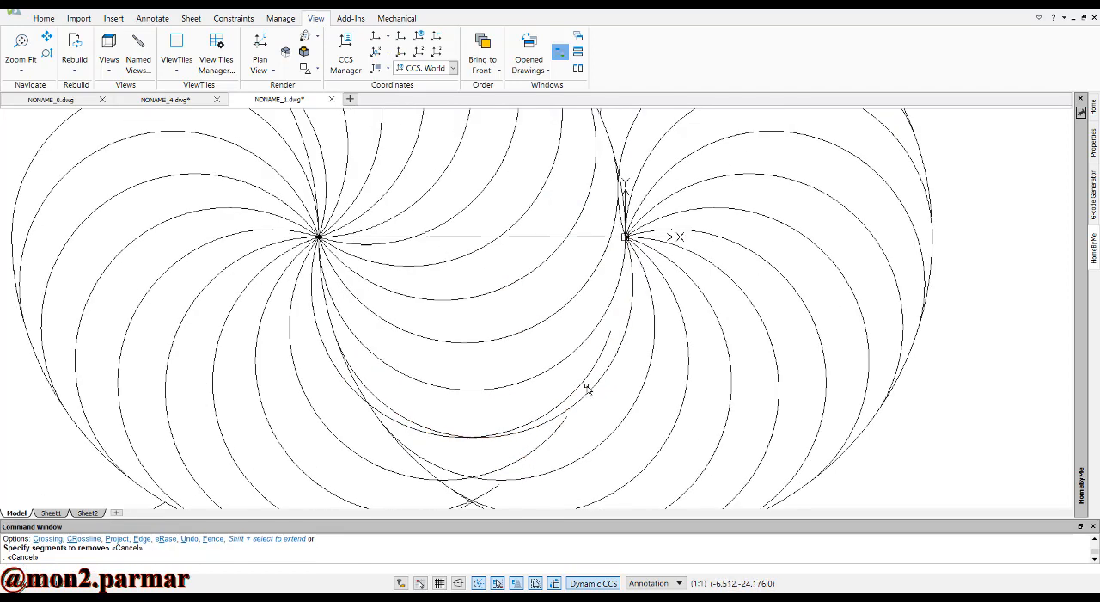
pyautogui.press('Escape')
pyautogui.press('Escape')
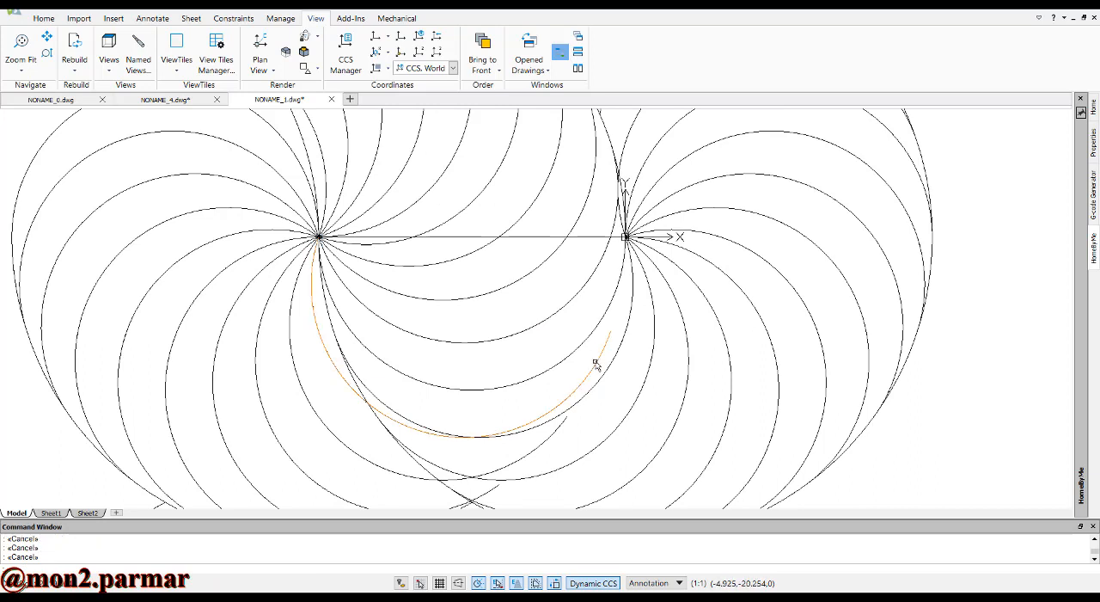
pyautogui.click(593, 367)
pyautogui.press('Delete')
pyautogui.scroll(-1, 592, 357)
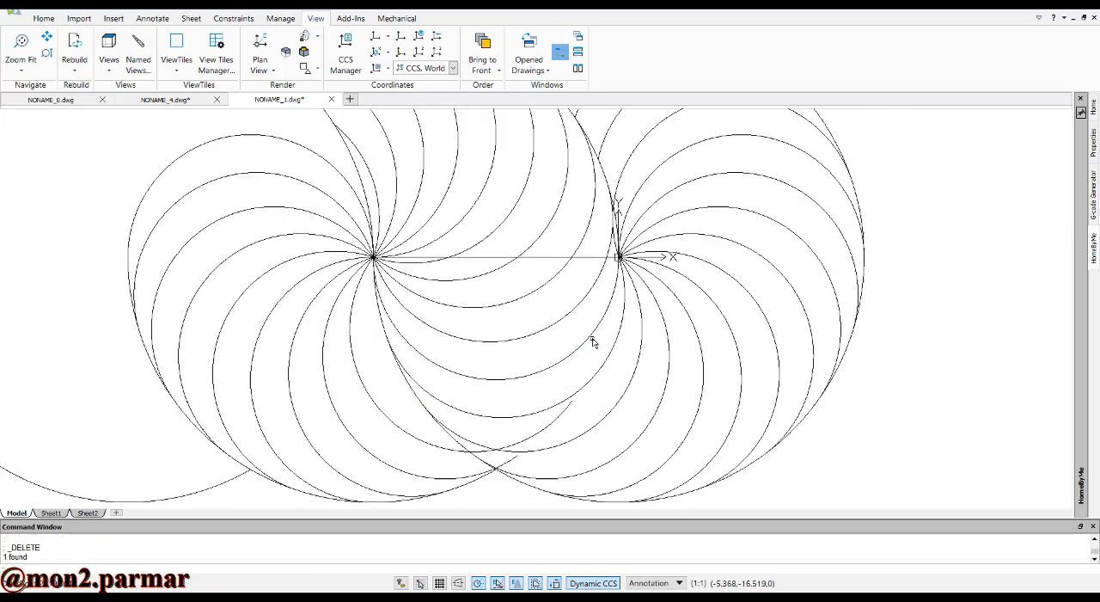
pyautogui.click(556, 428)
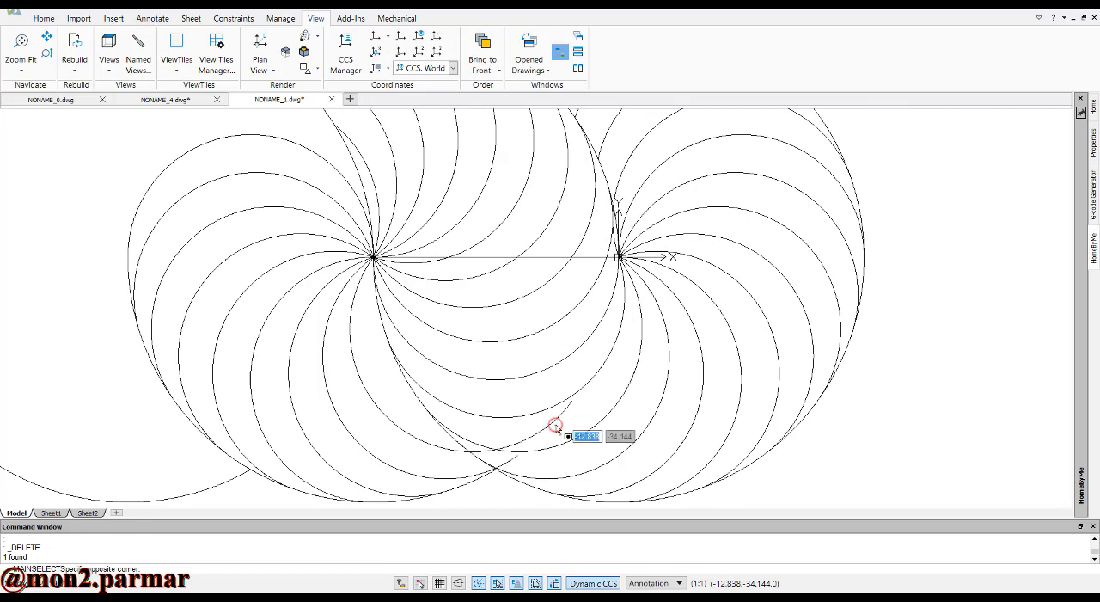
pyautogui.press('Escape')
pyautogui.press('Escape')
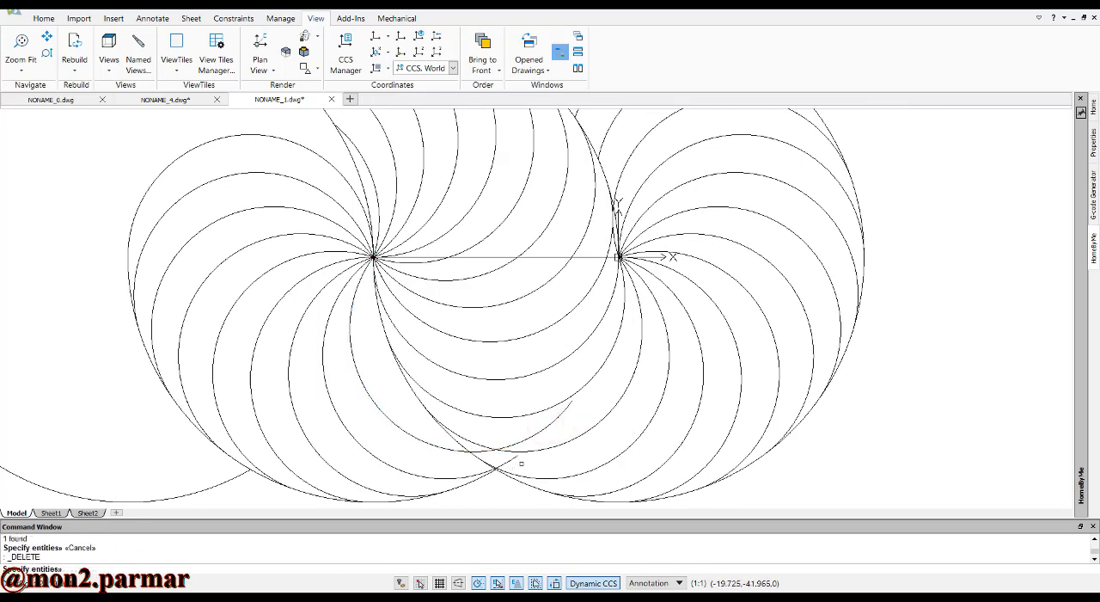
pyautogui.click(506, 457)
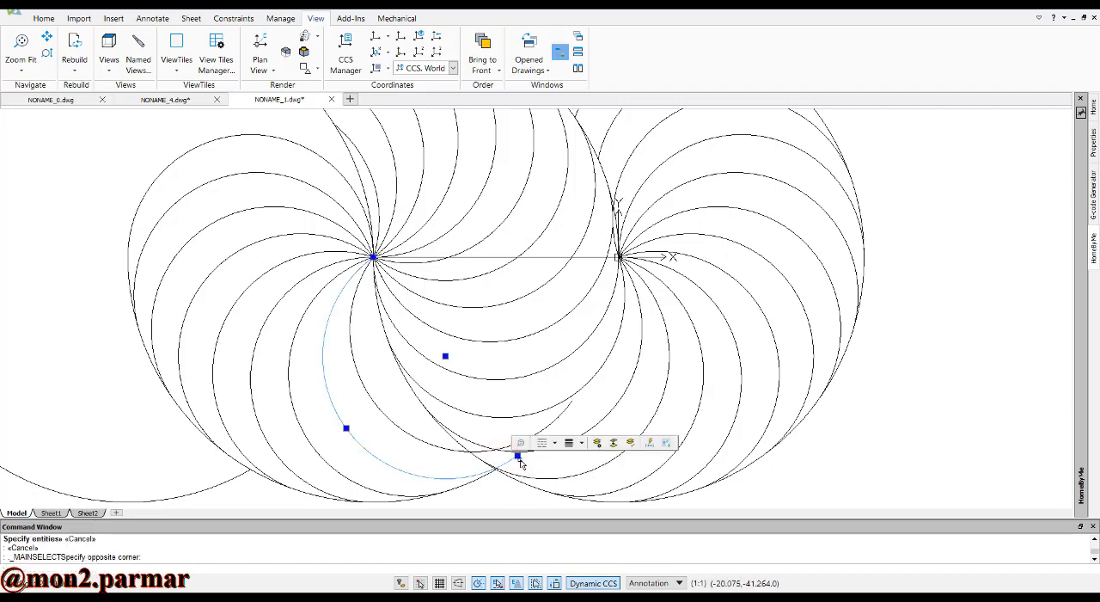
pyautogui.press('Delete')
pyautogui.click(540, 431)
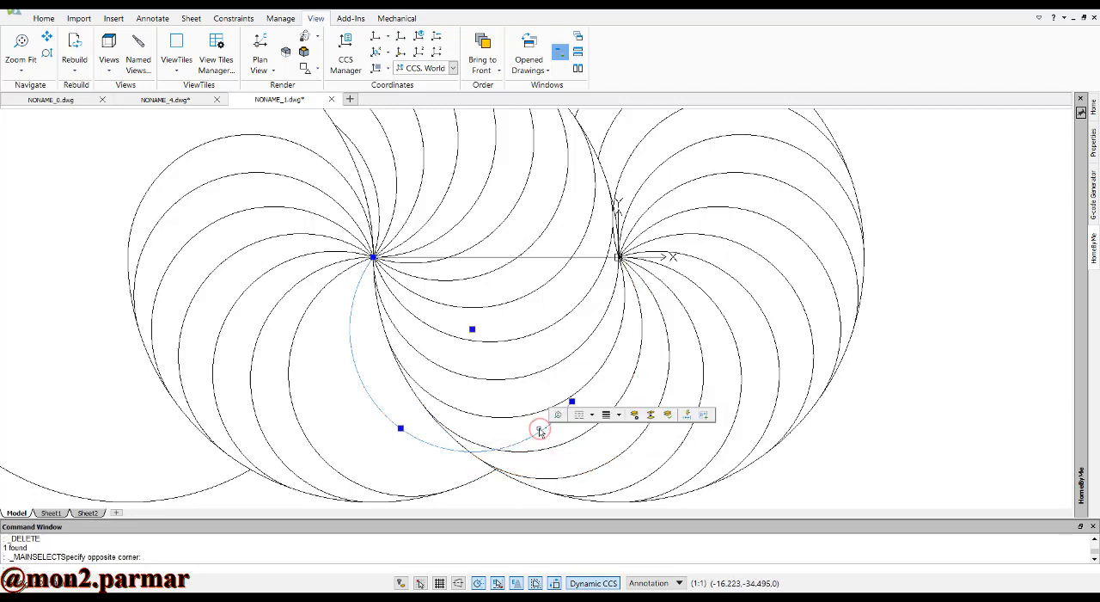
pyautogui.press('Delete')
# Delete the seven middle swirl arcs remaining in the overlap with the leftmost circle
pyautogui.scroll(-2, 534, 352)
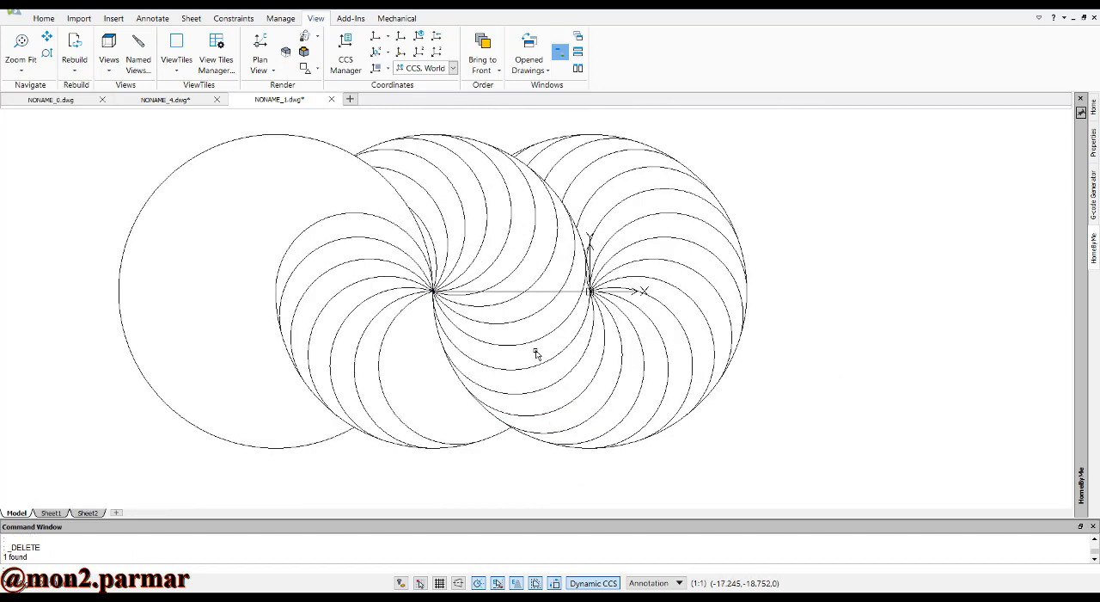
pyautogui.click(408, 326)
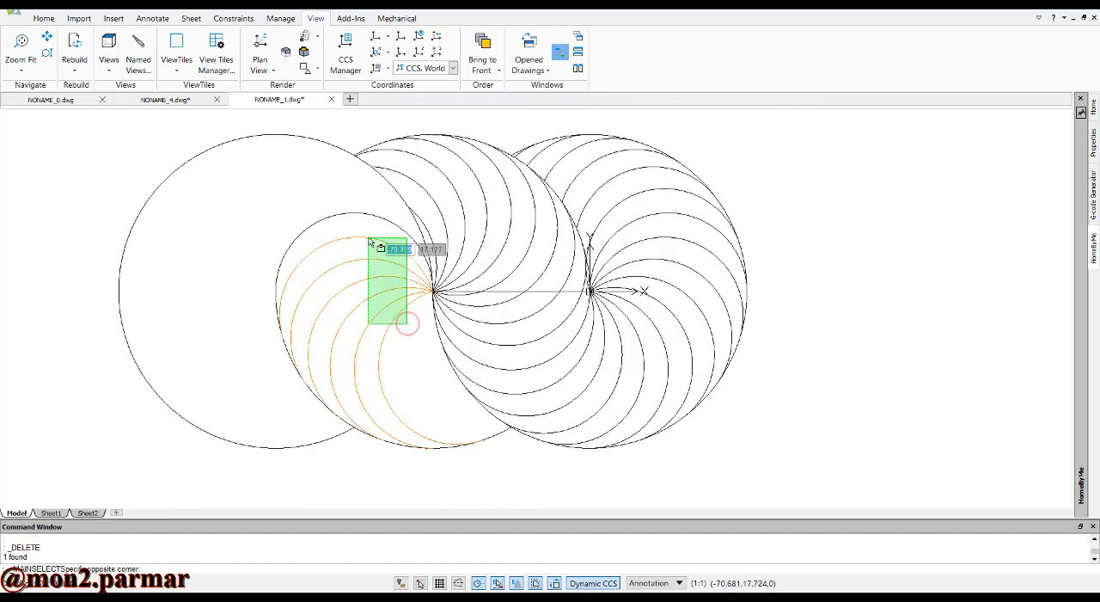
pyautogui.click(363, 220)
pyautogui.press('Delete')
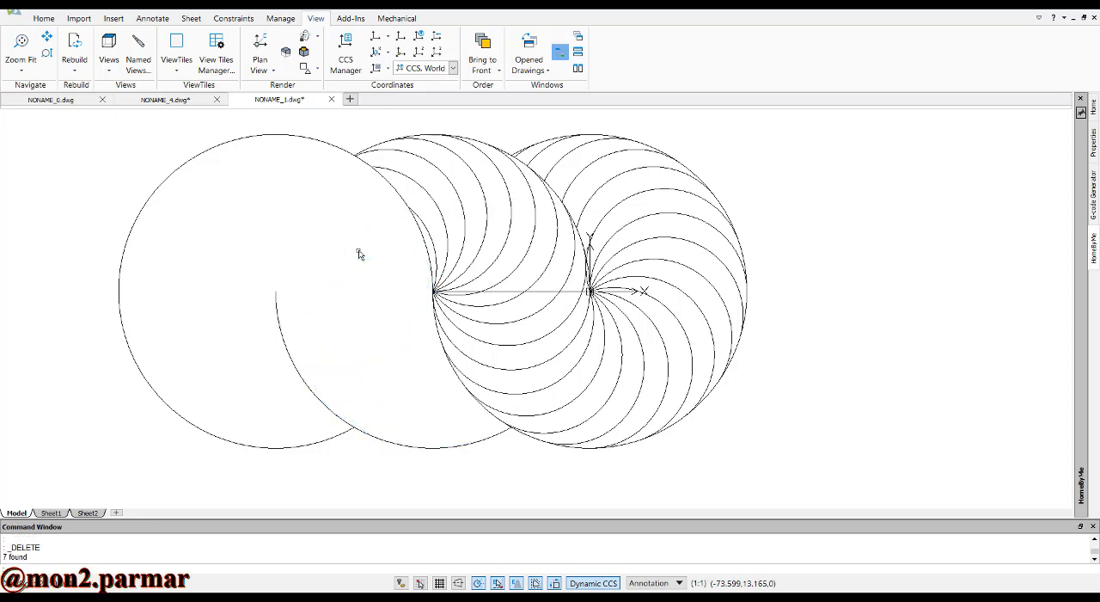
# Draw a horizontal line from the leftmost circle's center to the middle circle's center
pyautogui.middleClick(335, 286)
pyautogui.middleClick(335, 286)
pyautogui.write('l')
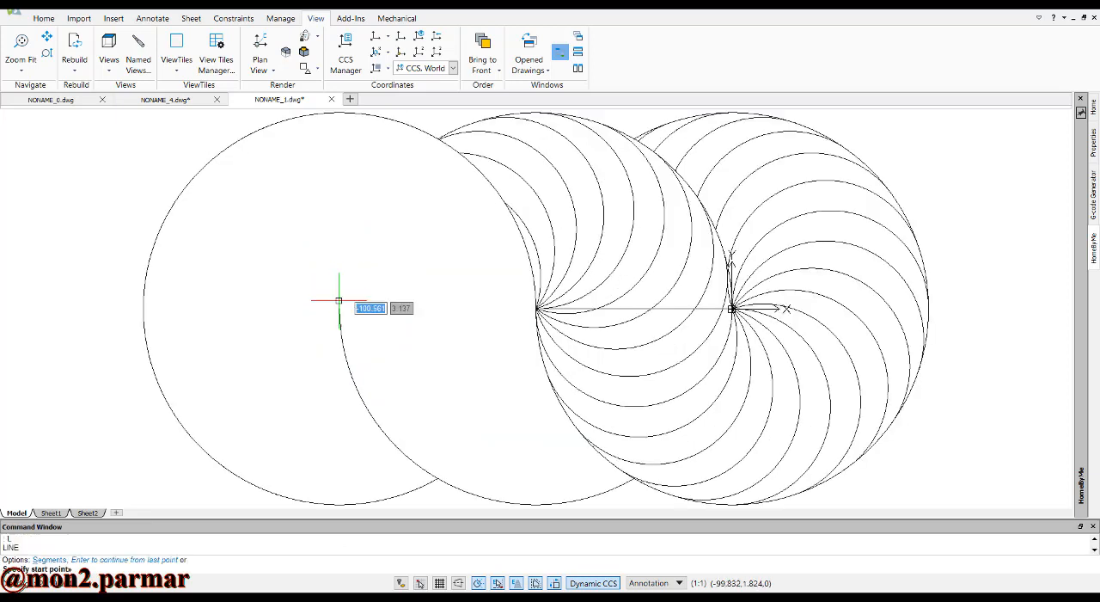
pyautogui.press('Return')
pyautogui.click(339, 308)
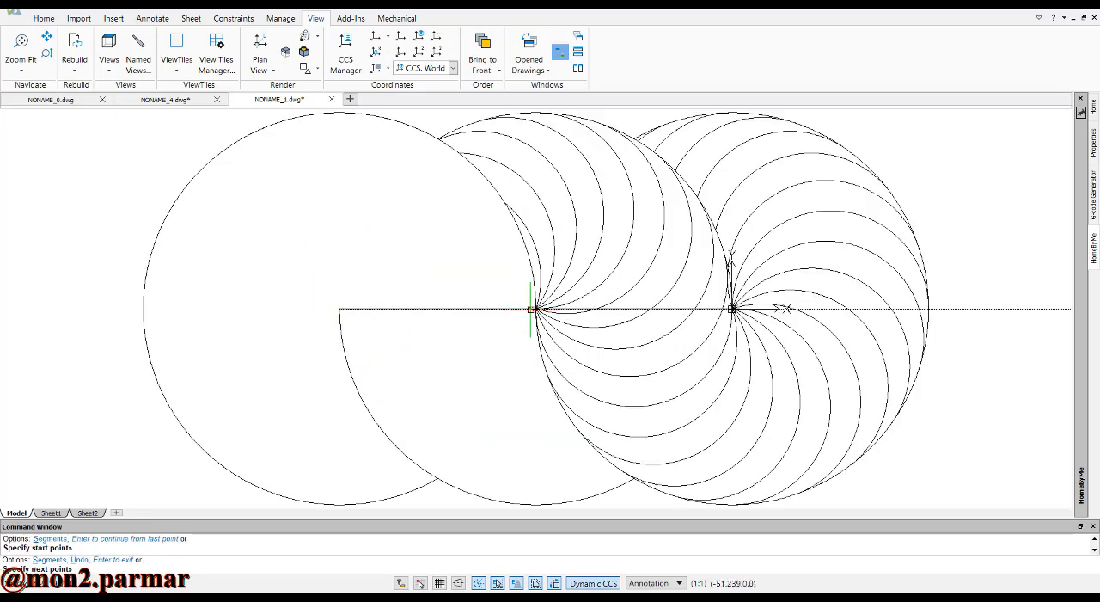
pyautogui.click(524, 308)
pyautogui.press('Escape')
pyautogui.press('Escape')
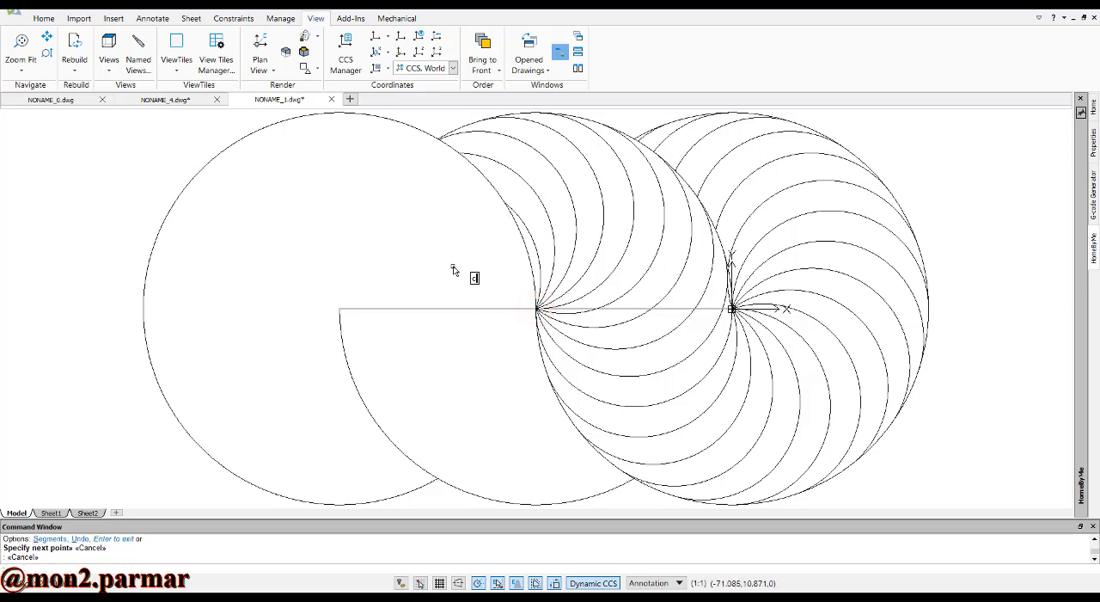
# Draw a circle centered on the horizontal line's midpoint between the leftmost and middle centers, passing through the middle circle's center
pyautogui.write('c')
pyautogui.press('Return')
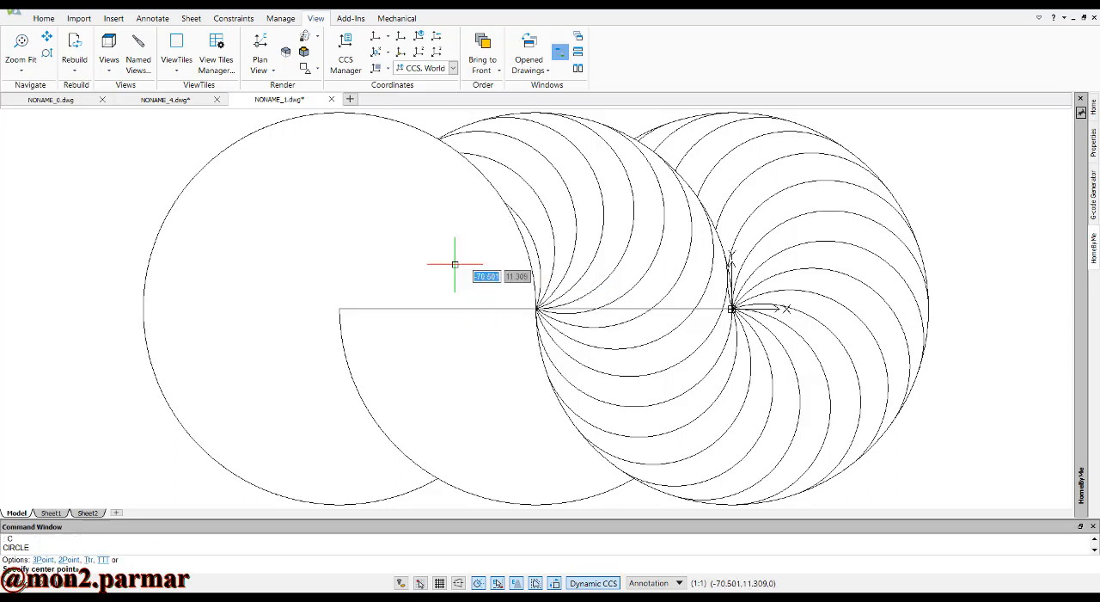
pyautogui.click(438, 308)
pyautogui.click(536, 308)
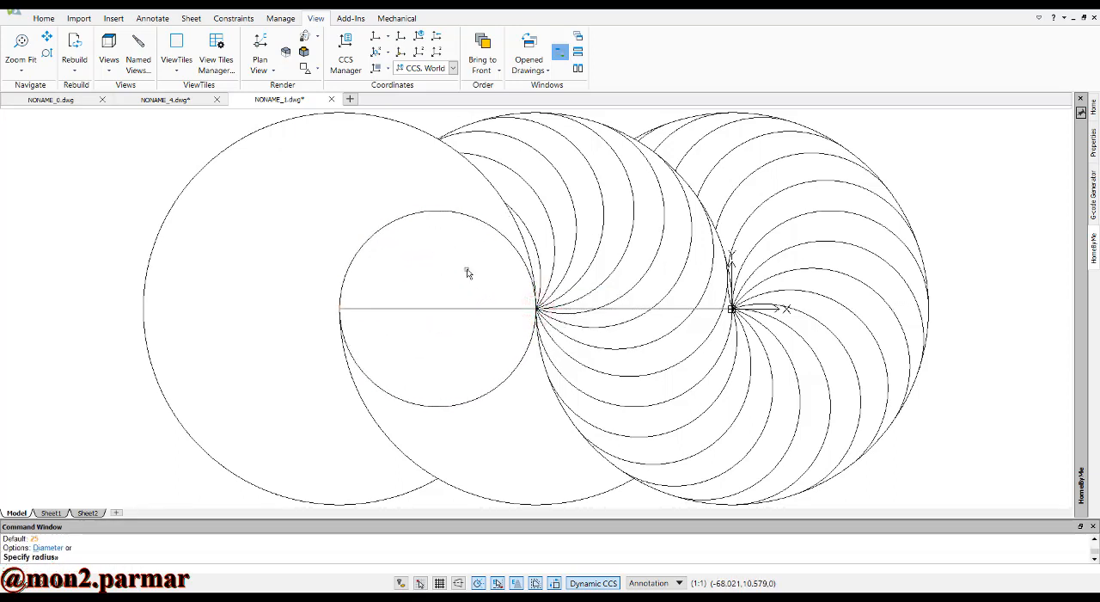
pyautogui.press('Escape')
pyautogui.press('Escape')
# Trim away the upper half of the new small circle, leaving a semicircle below the horizontal line
pyautogui.write('tr')
pyautogui.press('Return')
pyautogui.press('Return')
pyautogui.click(416, 231)
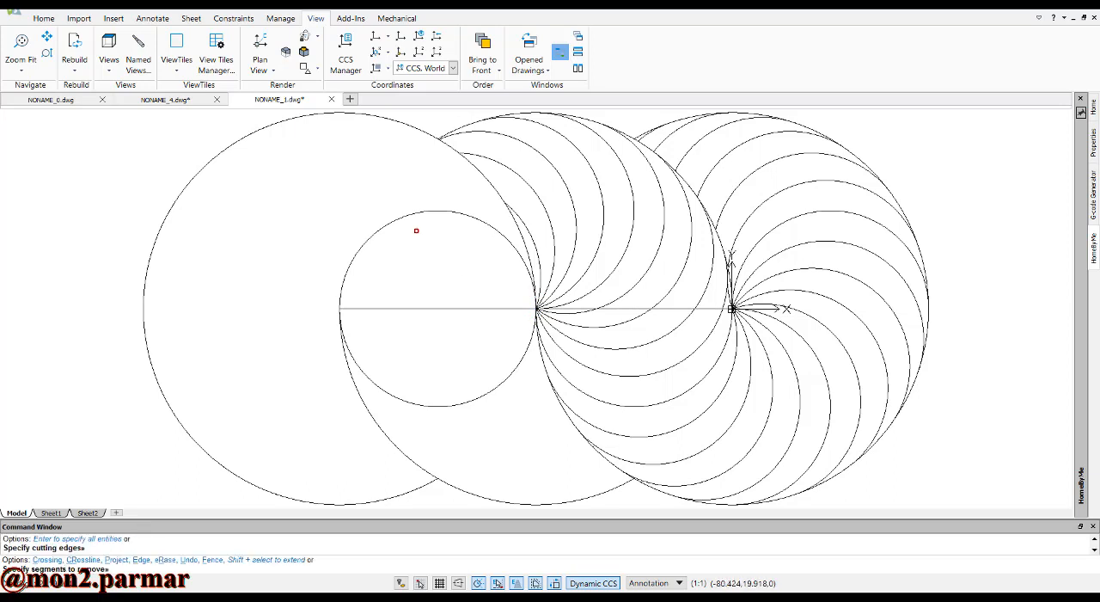
pyautogui.click(393, 211)
pyautogui.press('Escape')
pyautogui.press('Escape')
pyautogui.press('Escape')
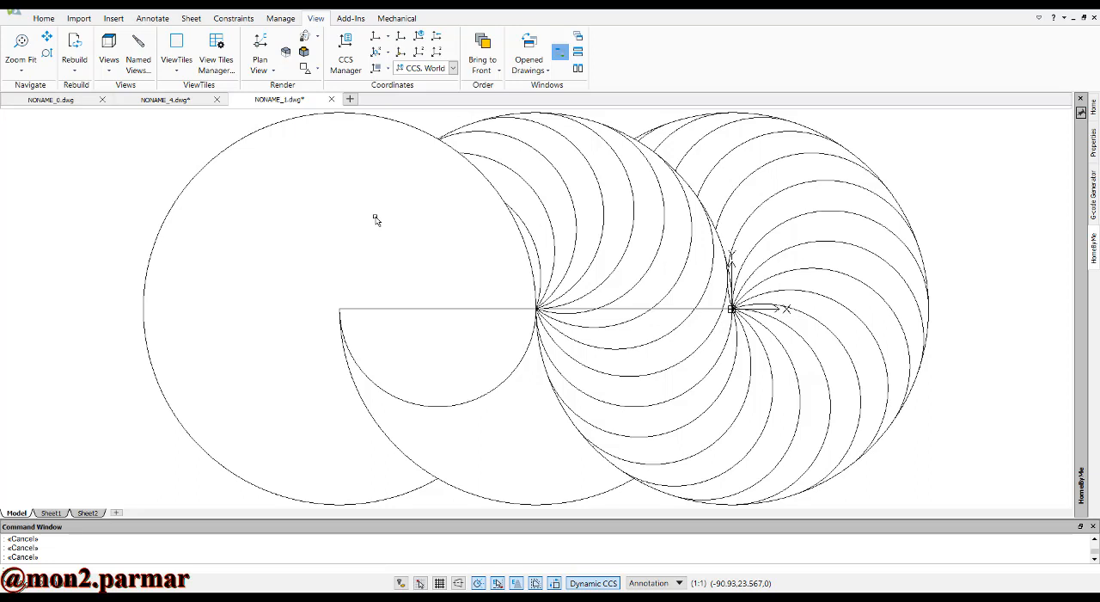
# Create a circular pattern of the semicircle about the leftmost circle's center with 20 elements at 18° spacing
pyautogui.write('pa')
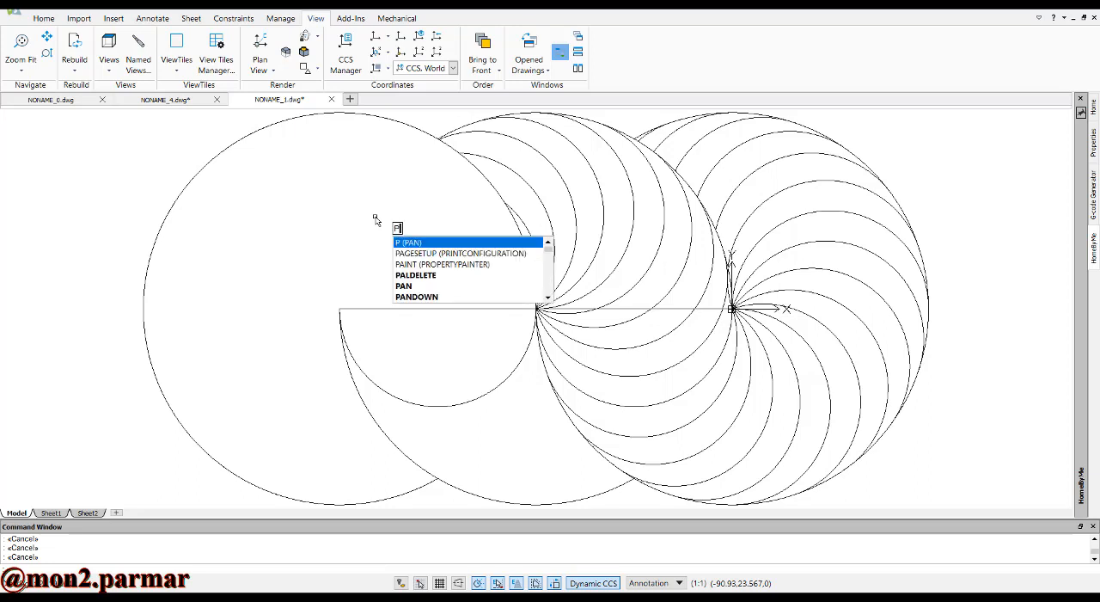
pyautogui.write('t')
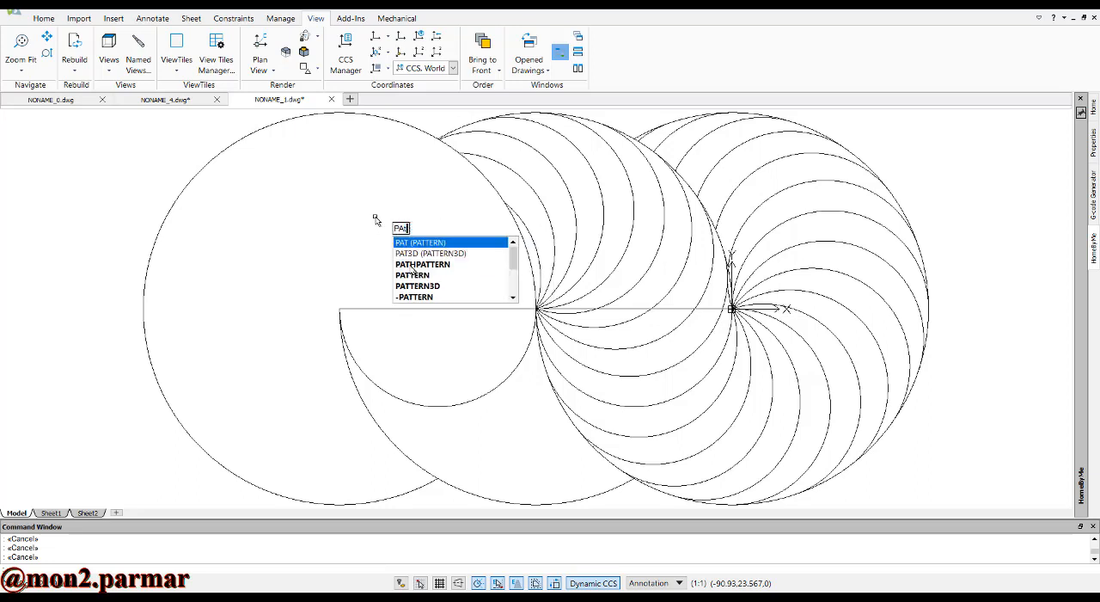
pyautogui.press('Return')
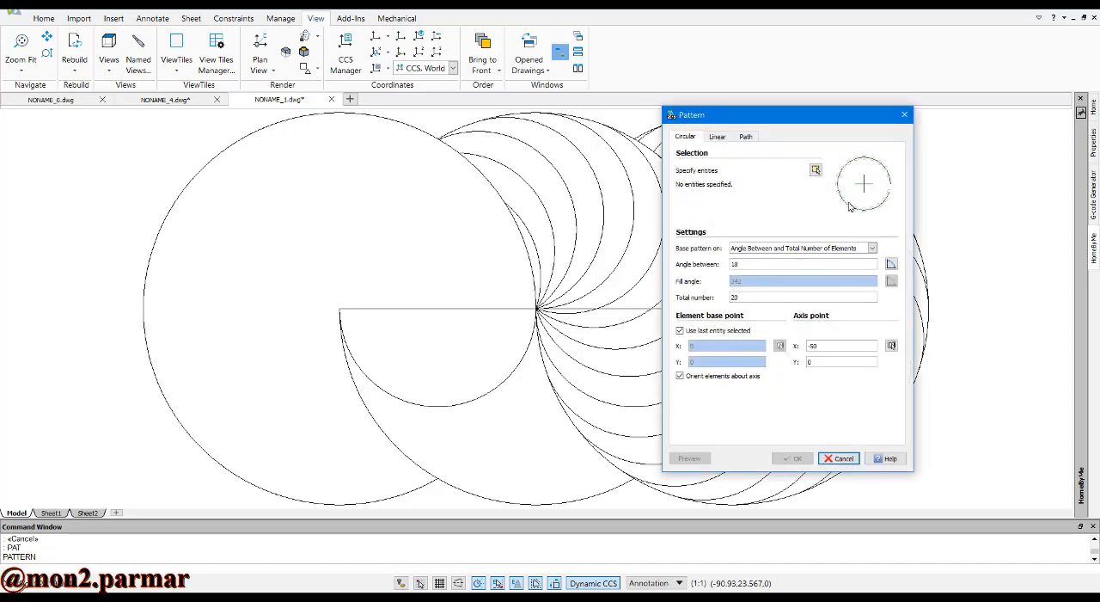
pyautogui.click(815, 169)
pyautogui.click(498, 386)
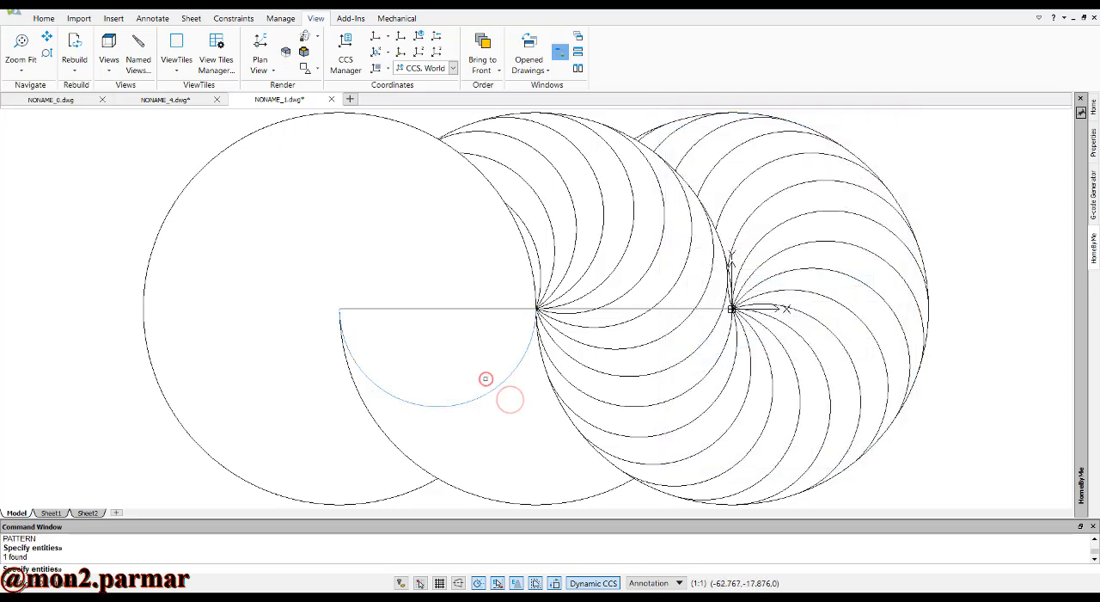
pyautogui.press('Return')
pyautogui.click(890, 345)
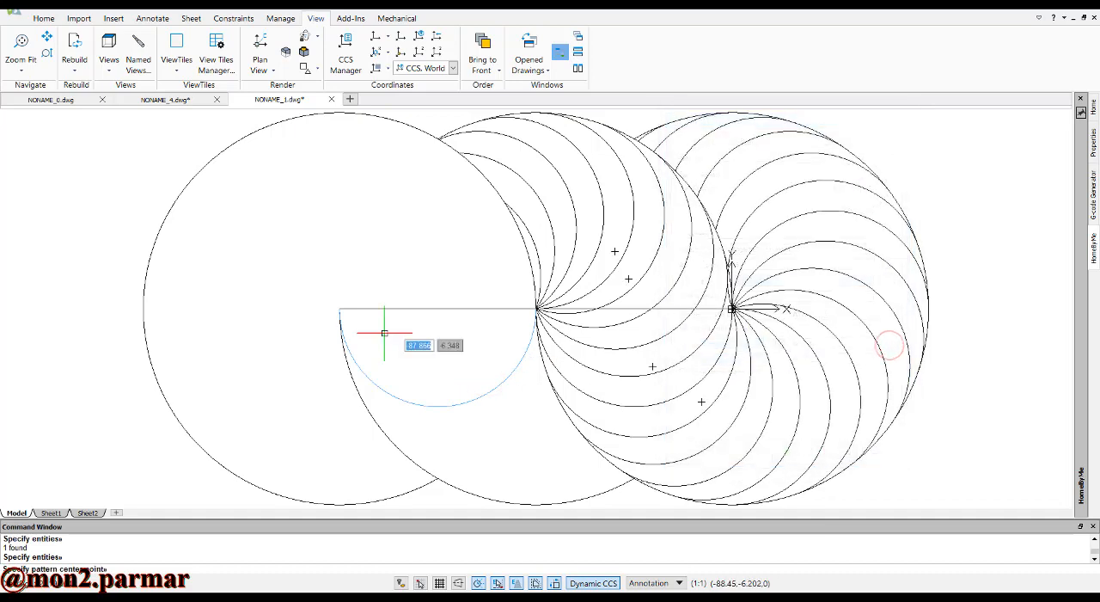
pyautogui.click(339, 307)
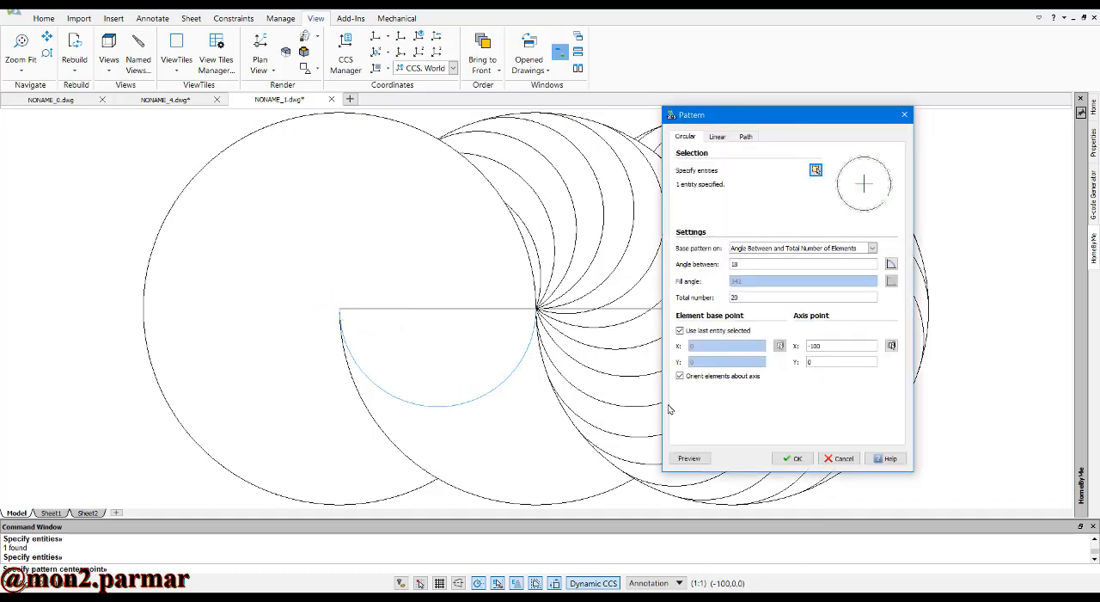
pyautogui.click(789, 458)
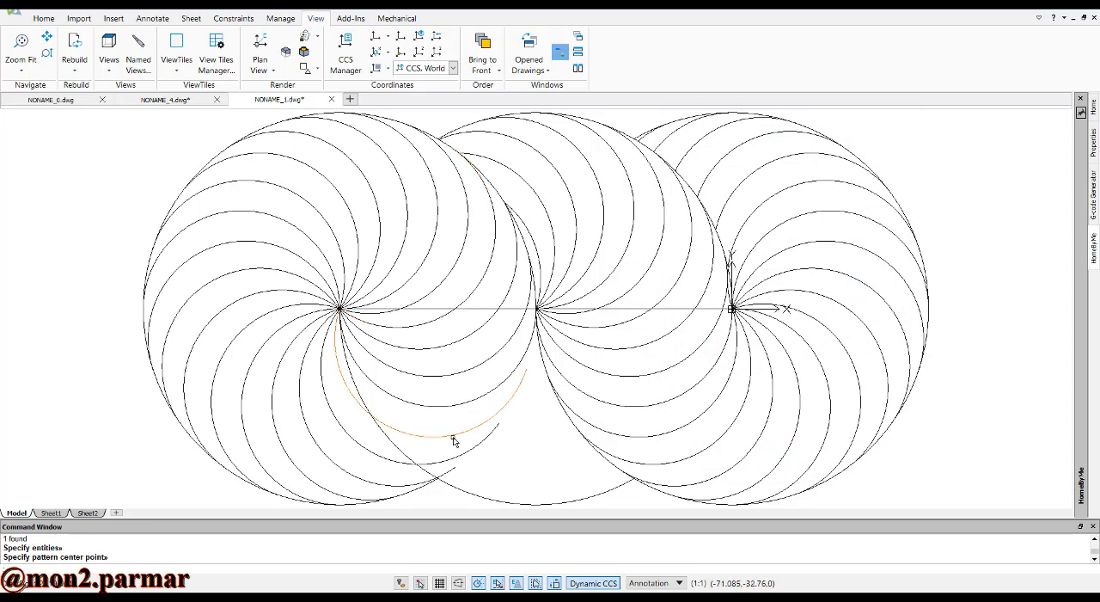
# Trim the leftmost swirl's lower arcs where they extend into the middle circle
pyautogui.scroll(2, 443, 482)
pyautogui.scroll(1, 446, 488)
pyautogui.press('Escape')
pyautogui.write('tr')
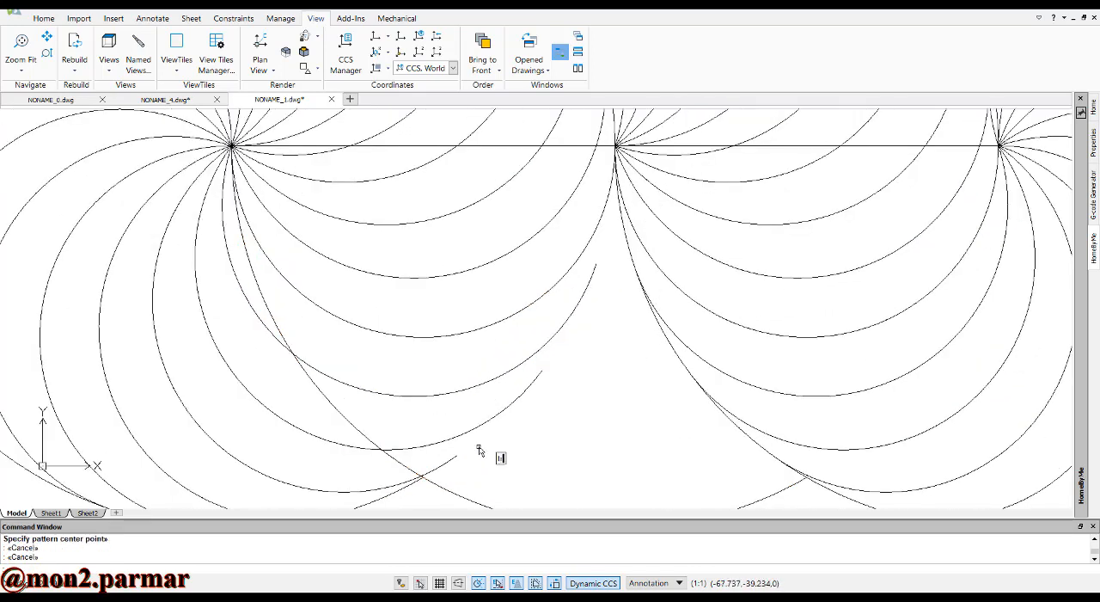
pyautogui.press('Return')
pyautogui.press('Return')
pyautogui.click(483, 479)
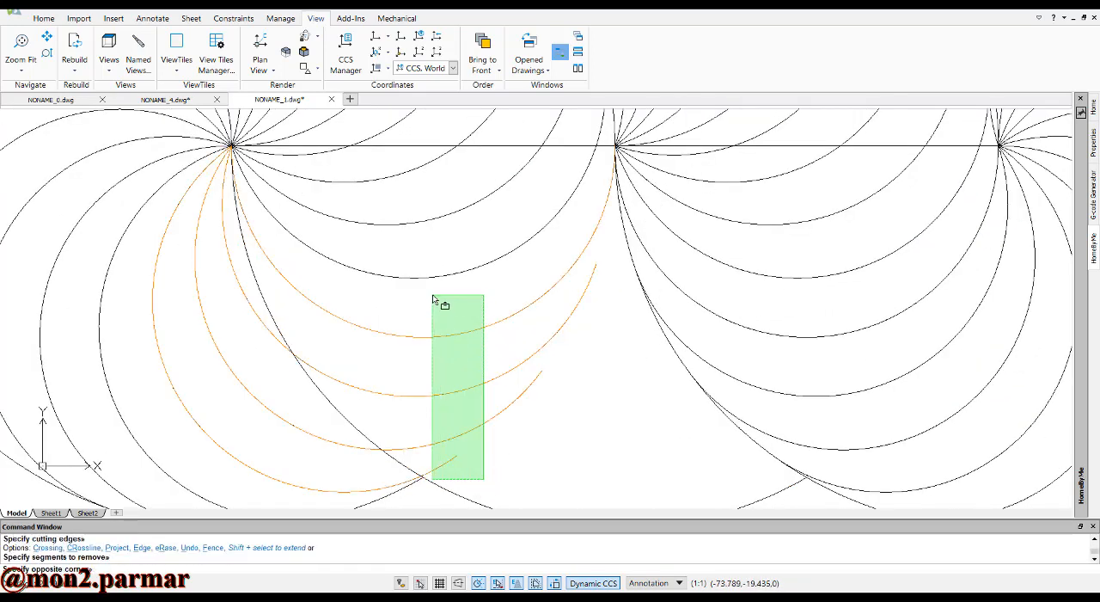
pyautogui.click(446, 323)
pyautogui.scroll(-2, 484, 349)
pyautogui.click(486, 349)
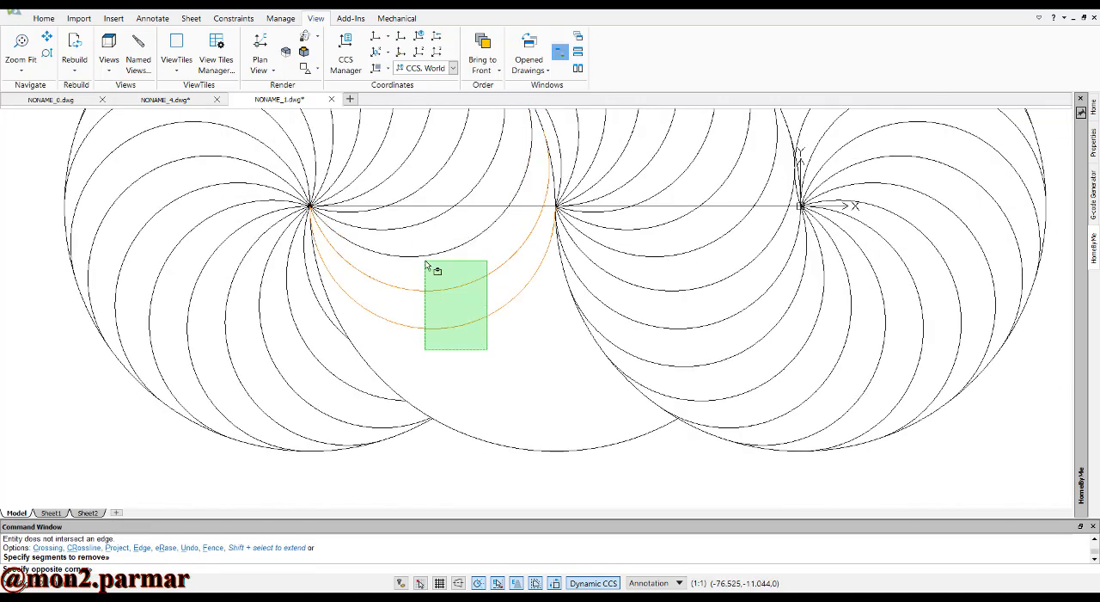
pyautogui.scroll(-2, 425, 287)
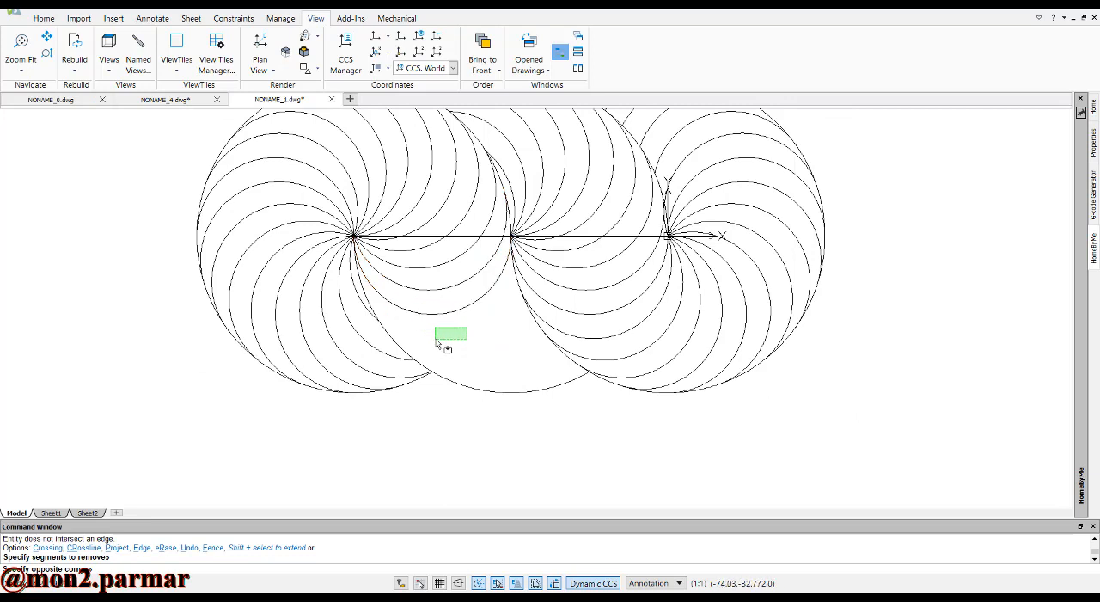
pyautogui.press('Escape')
pyautogui.scroll(-3, 454, 346)
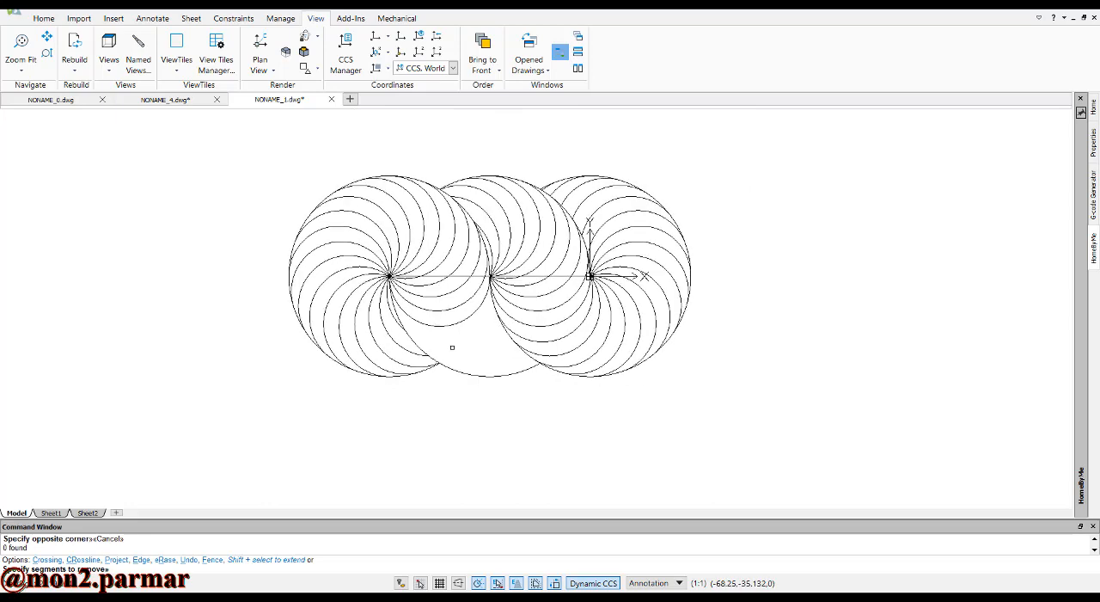
pyautogui.scroll(2, 461, 244)
pyautogui.scroll(2, 456, 369)
pyautogui.press('Escape')
pyautogui.press('Escape')
pyautogui.press('Escape')
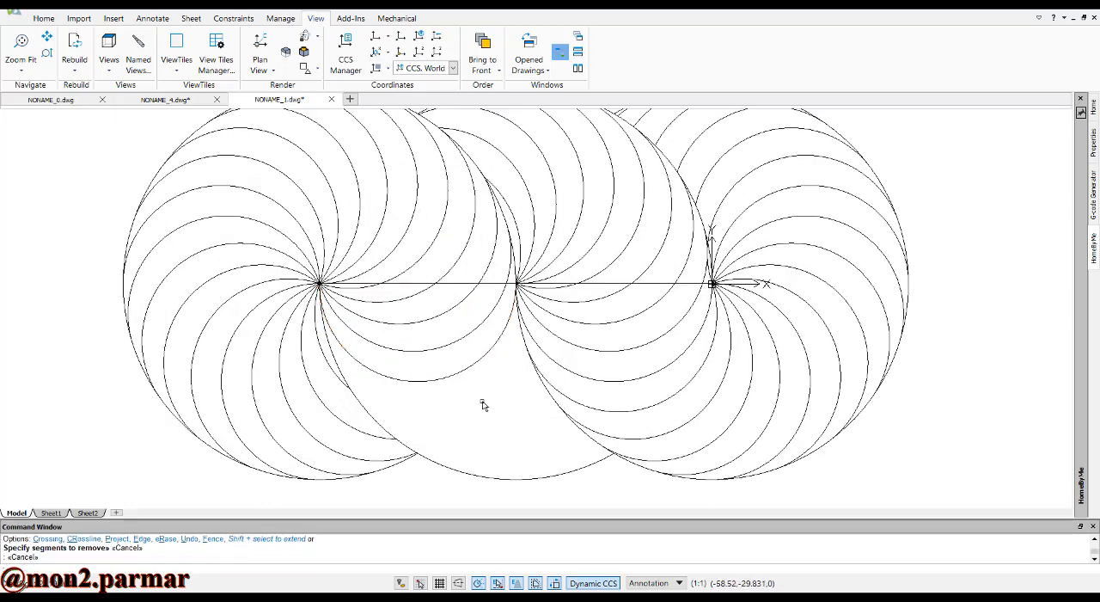
# Create a circular pattern of the semicircle between the leftmost and middle centers about the middle circle's center, with 20 elements at 18° spacing
pyautogui.write('A')
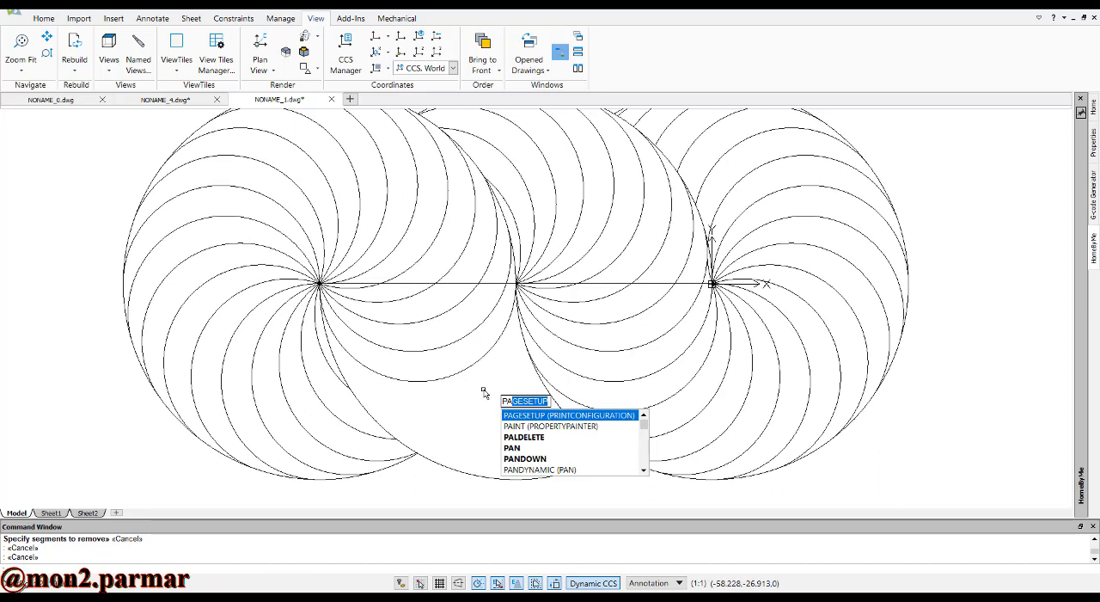
pyautogui.write('t')
pyautogui.press('Return')
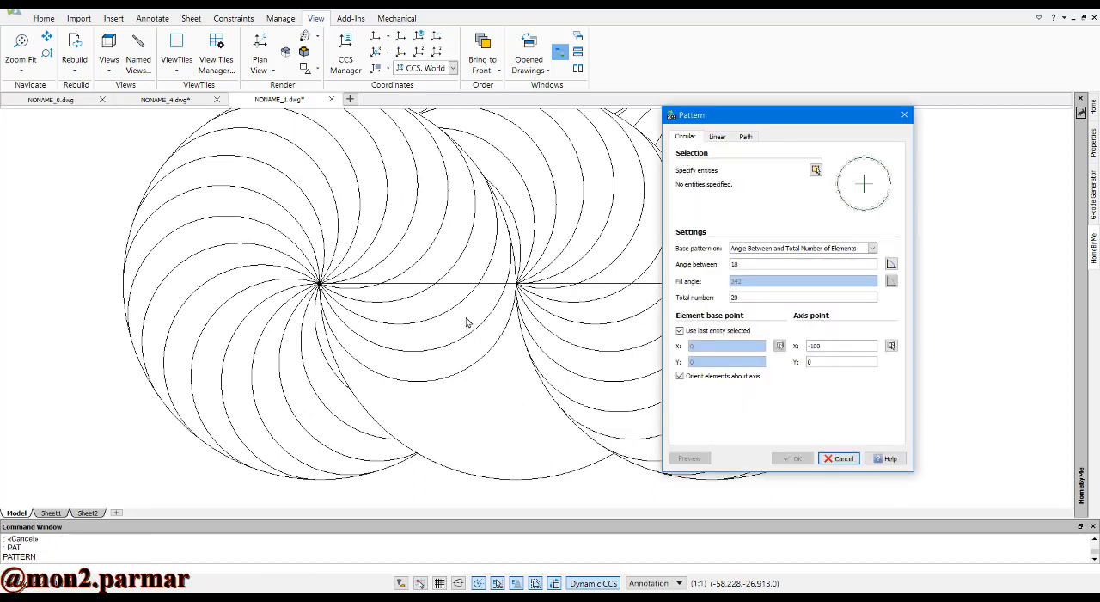
pyautogui.click(821, 177)
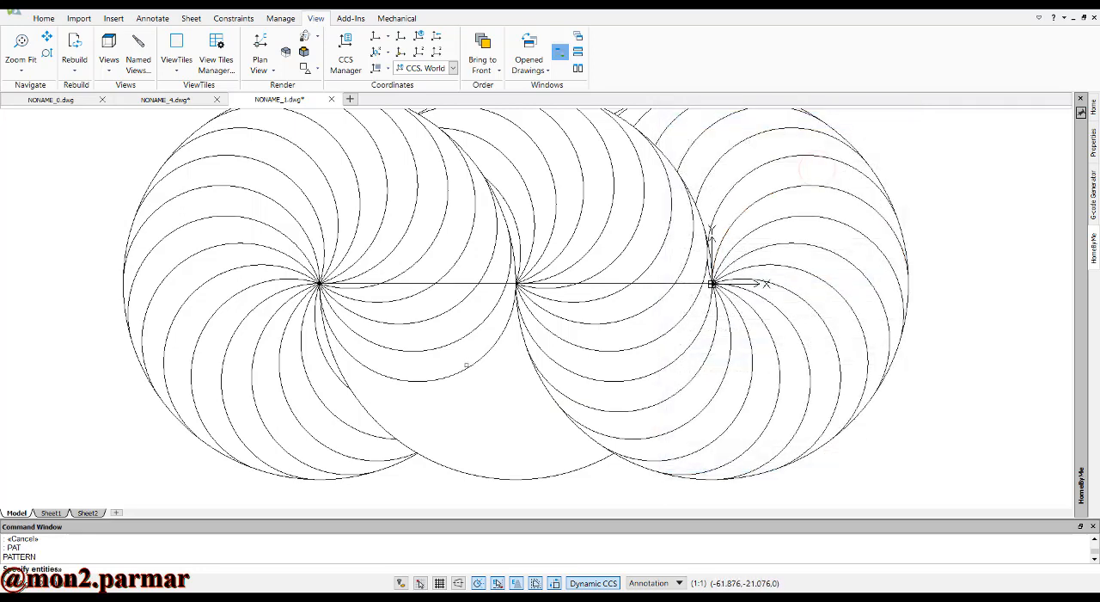
pyautogui.click(467, 368)
pyautogui.press('Return')
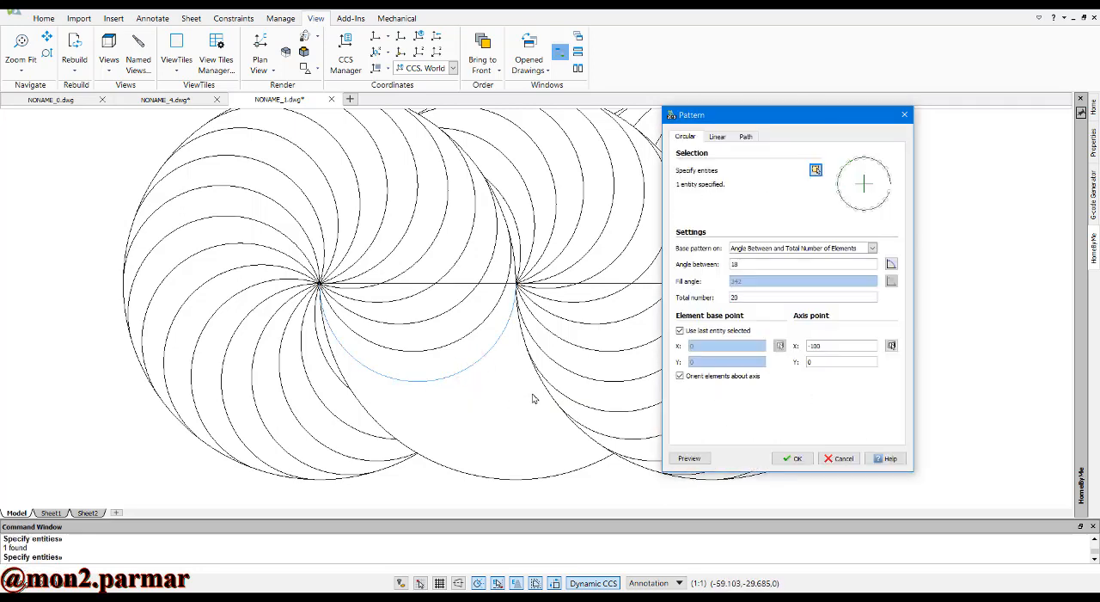
pyautogui.click(892, 345)
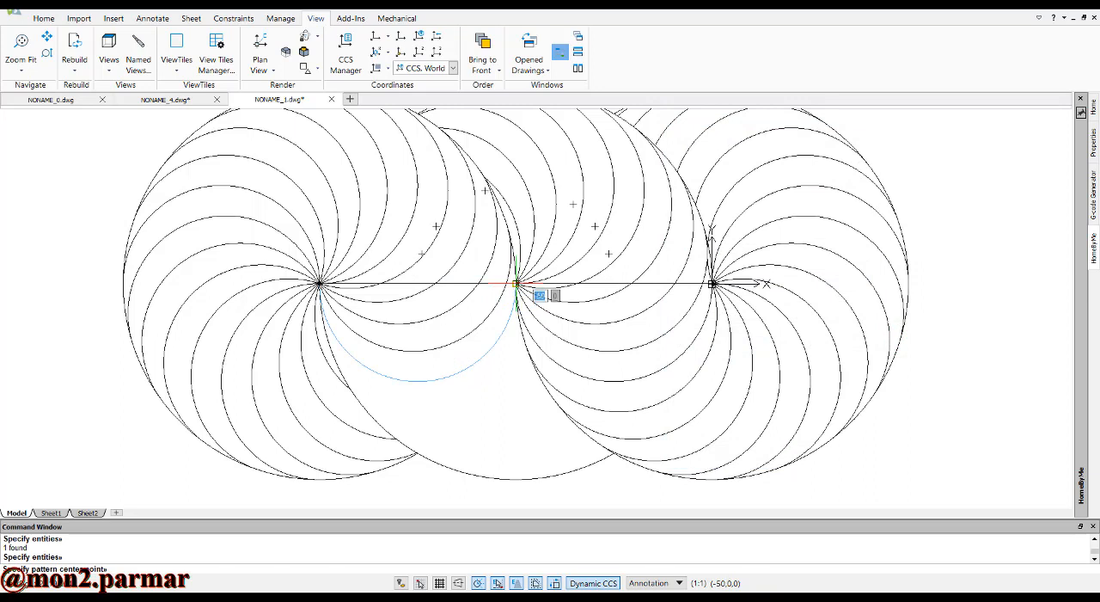
pyautogui.click(515, 283)
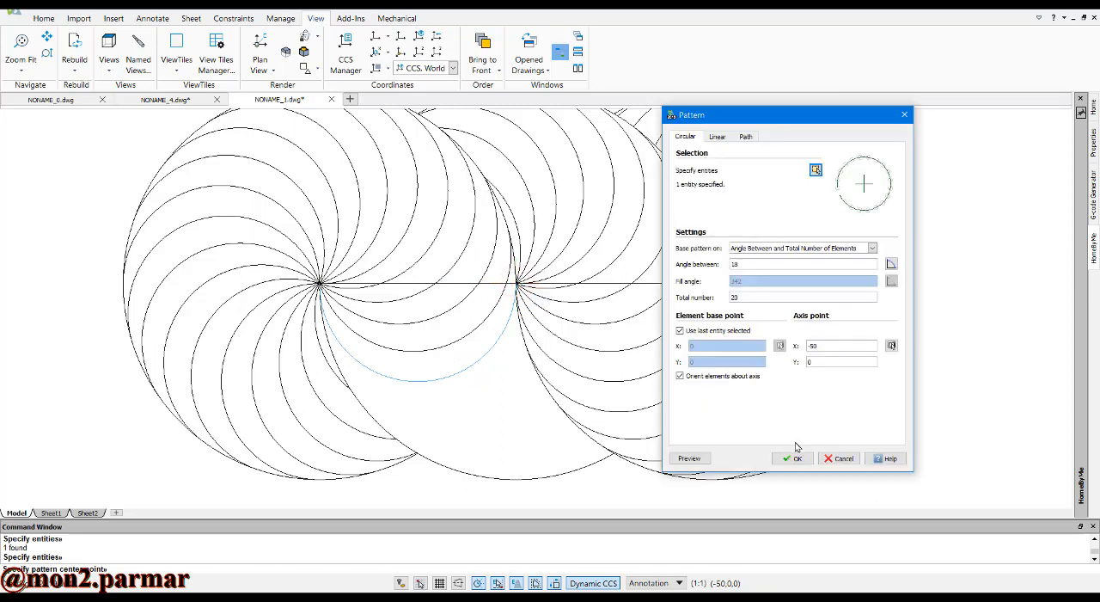
pyautogui.click(891, 346)
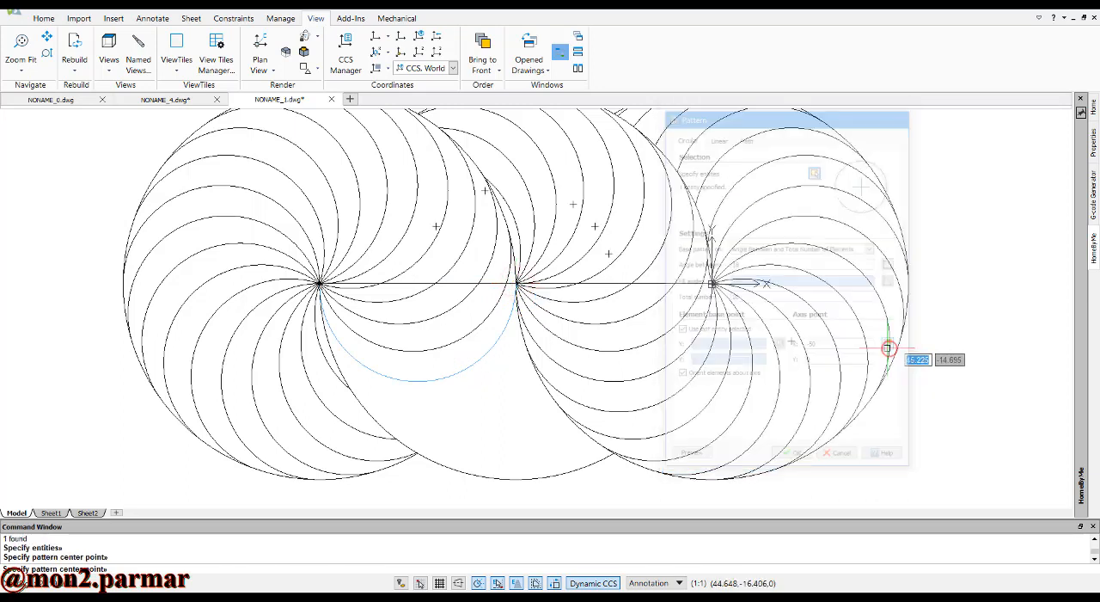
pyautogui.click(516, 284)
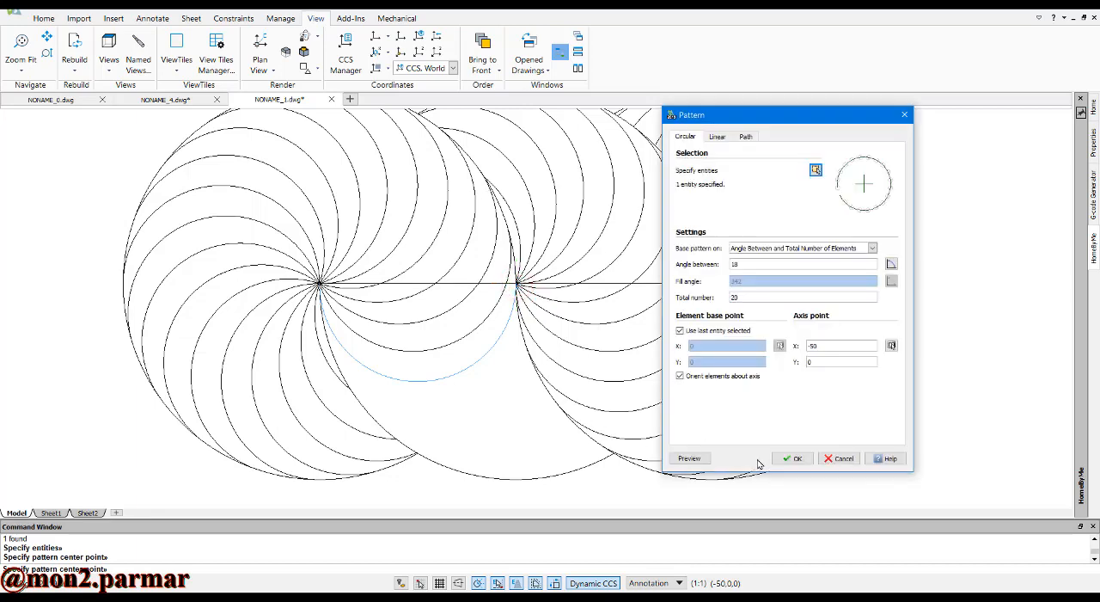
pyautogui.click(792, 458)
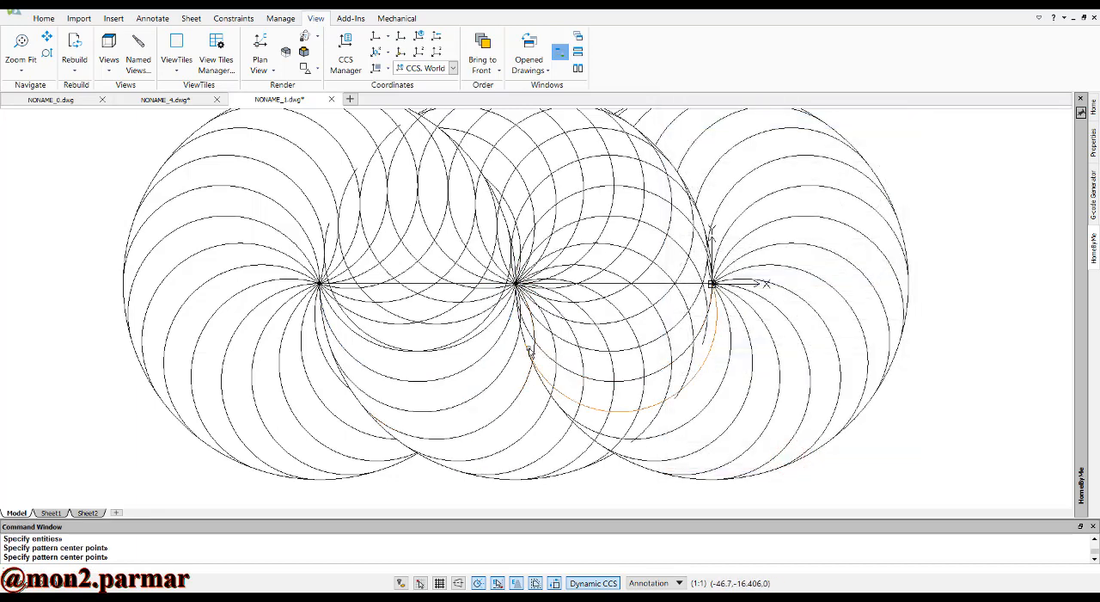
# Trim the newly patterned middle arcs where they cross the rightmost circle's lower edge
pyautogui.scroll(-2, 521, 344)
pyautogui.scroll(4, 551, 208)
pyautogui.scroll(-5, 483, 397)
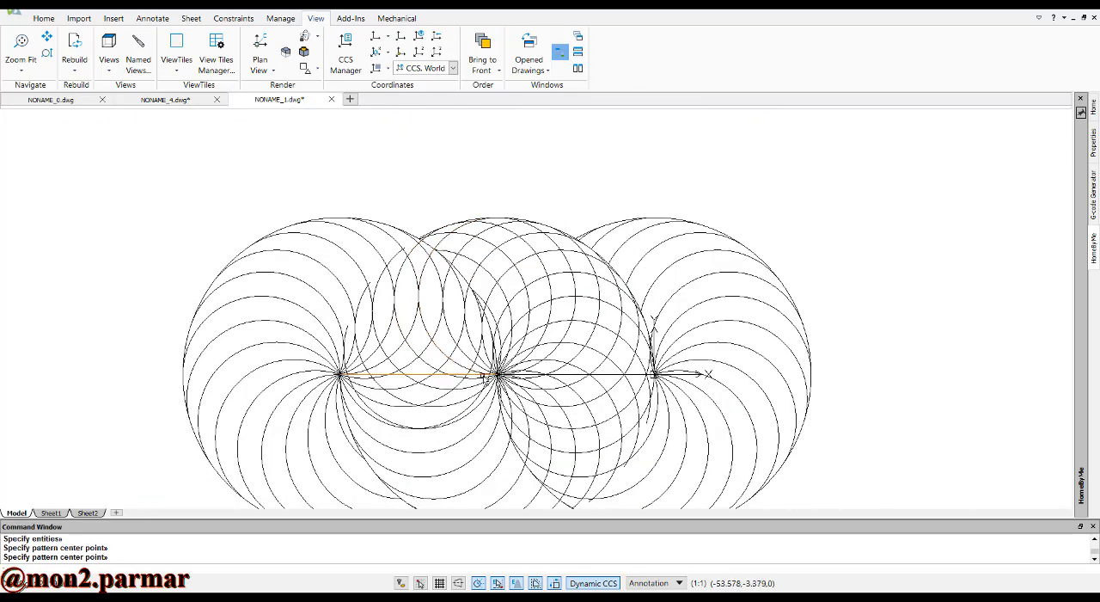
pyautogui.scroll(4, 505, 492)
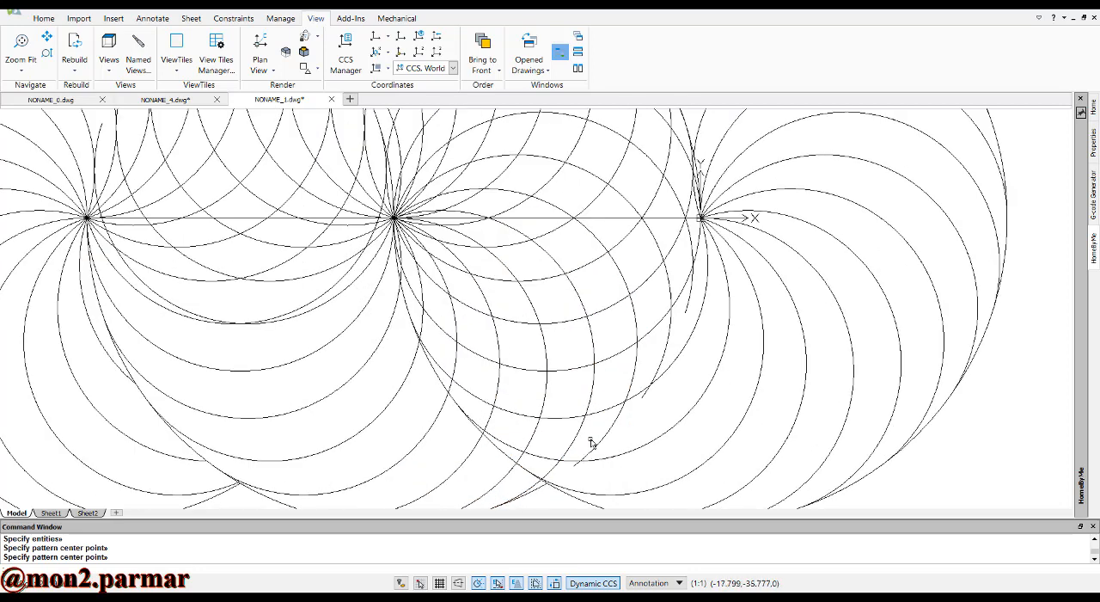
pyautogui.scroll(1, 567, 472)
pyautogui.press('Escape')
pyautogui.press('Escape')
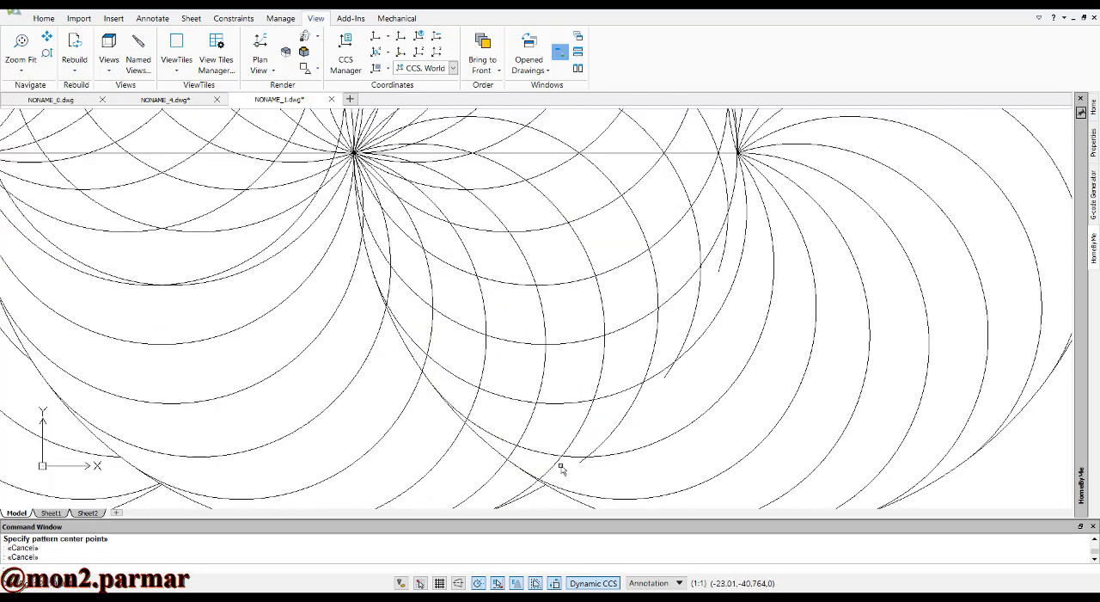
pyautogui.press('Return')
pyautogui.press('Return')
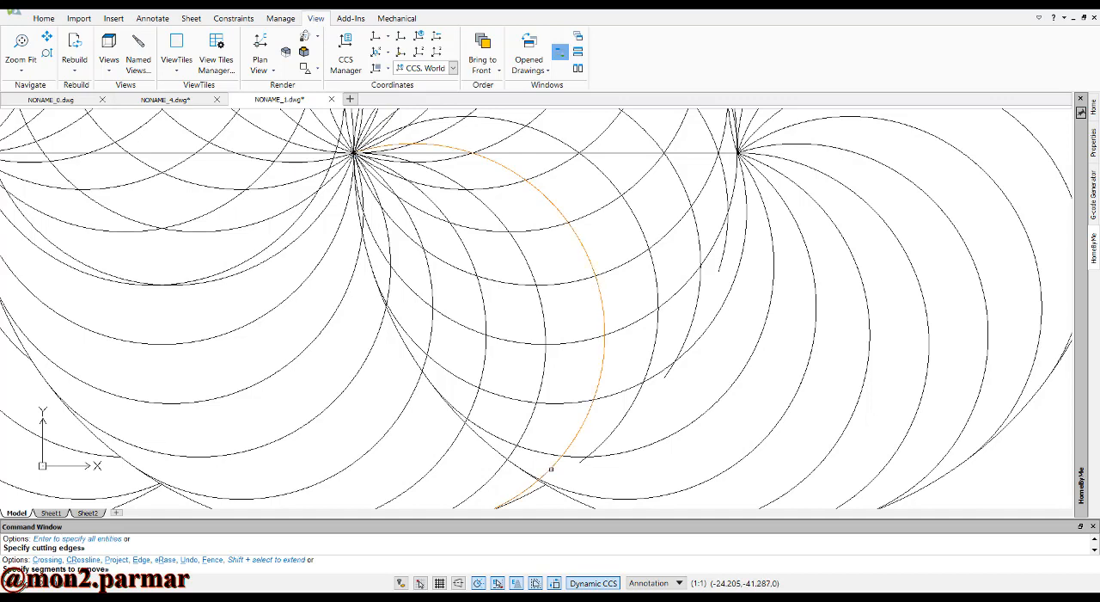
pyautogui.click(551, 468)
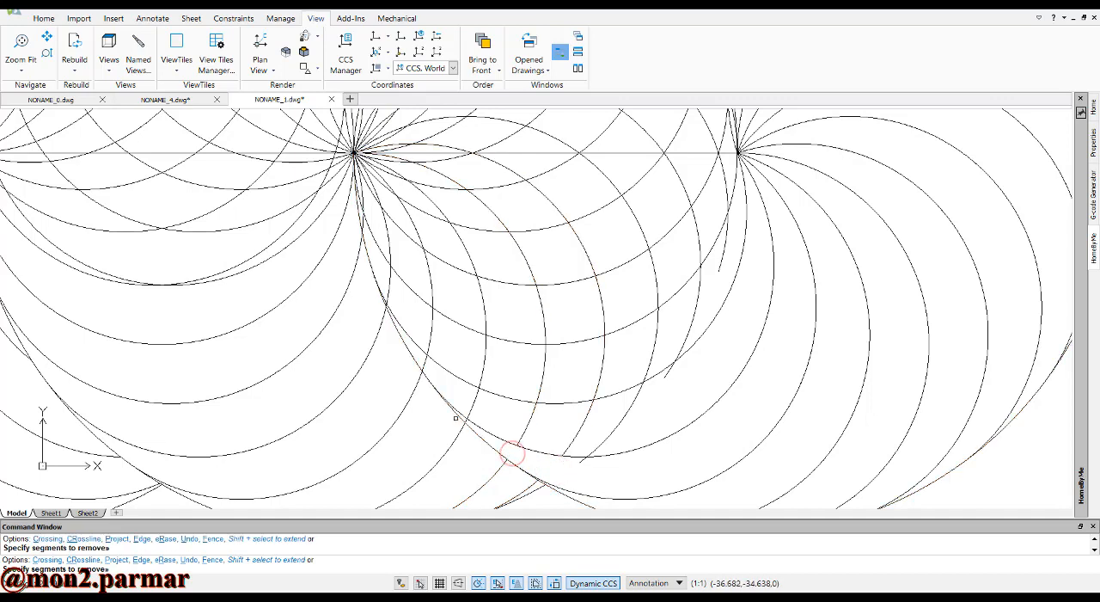
pyautogui.scroll(3, 460, 420)
pyautogui.scroll(-5, 462, 430)
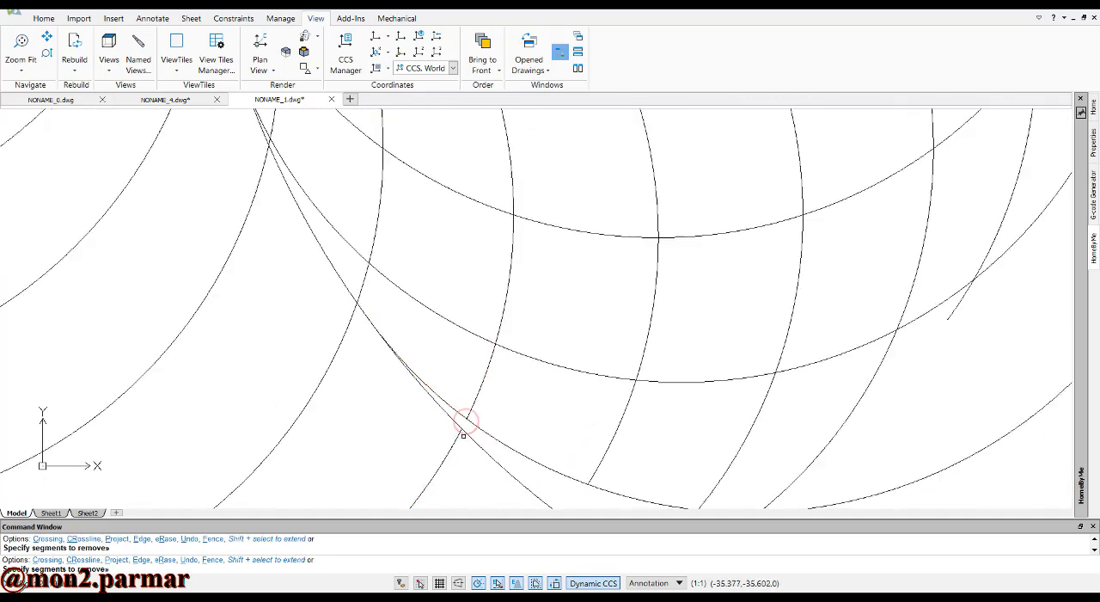
pyautogui.press('Escape')
pyautogui.press('Escape')
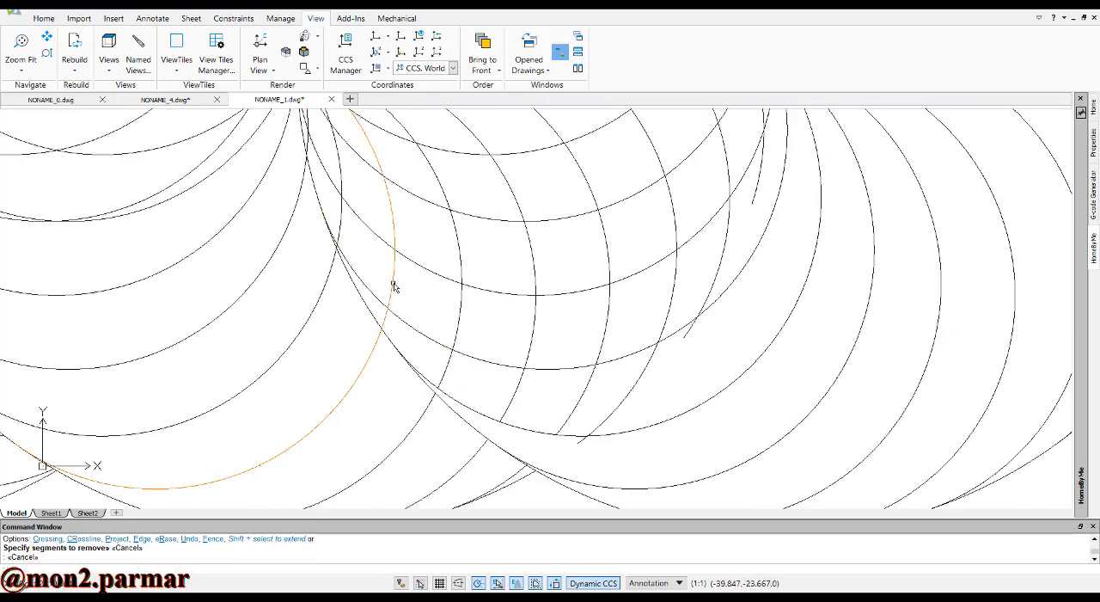
# Delete the patterned middle arc that bulges across the rightmost circle's edge
pyautogui.click(392, 285)
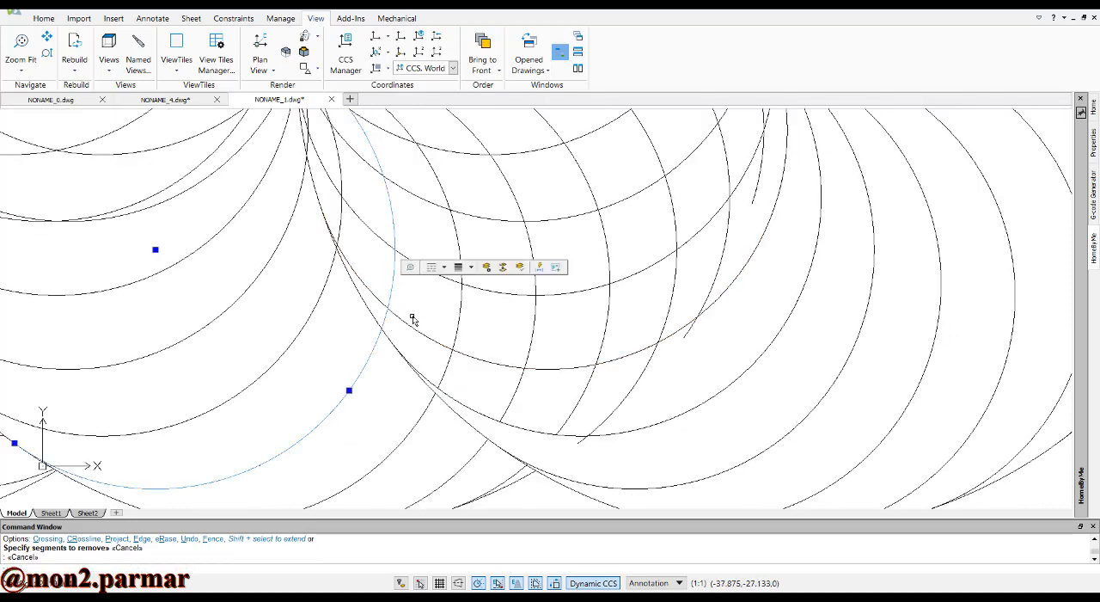
pyautogui.press('Delete')
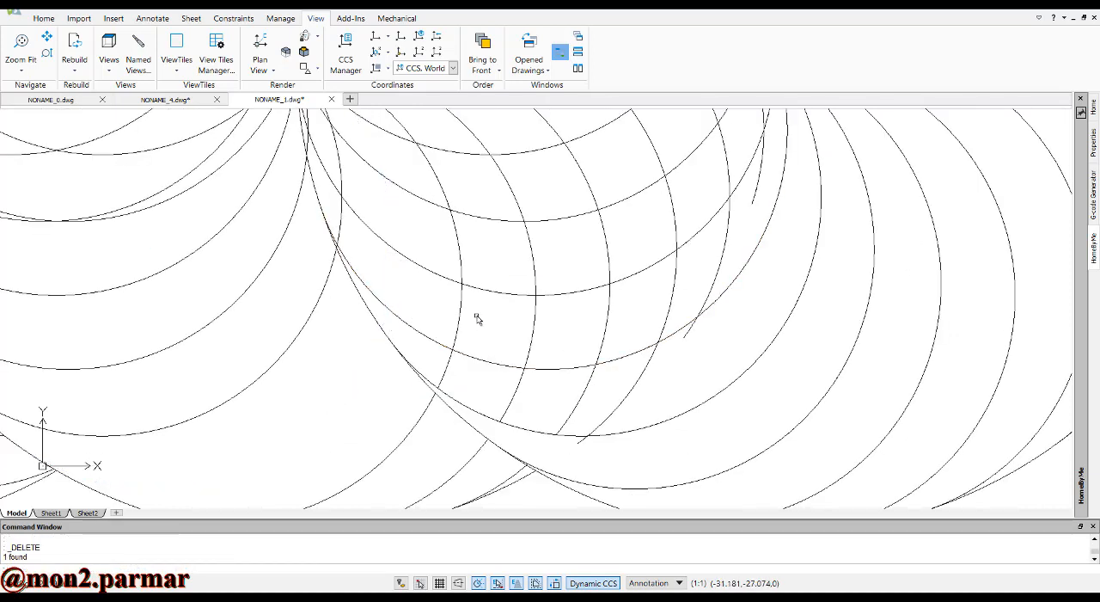
# Undo the last deletion of the patterned middle arc
pyautogui.hotkey('ctrl', 'z')
pyautogui.press('Escape')
pyautogui.scroll(-3, 473, 318)
pyautogui.scroll(2, 433, 258)
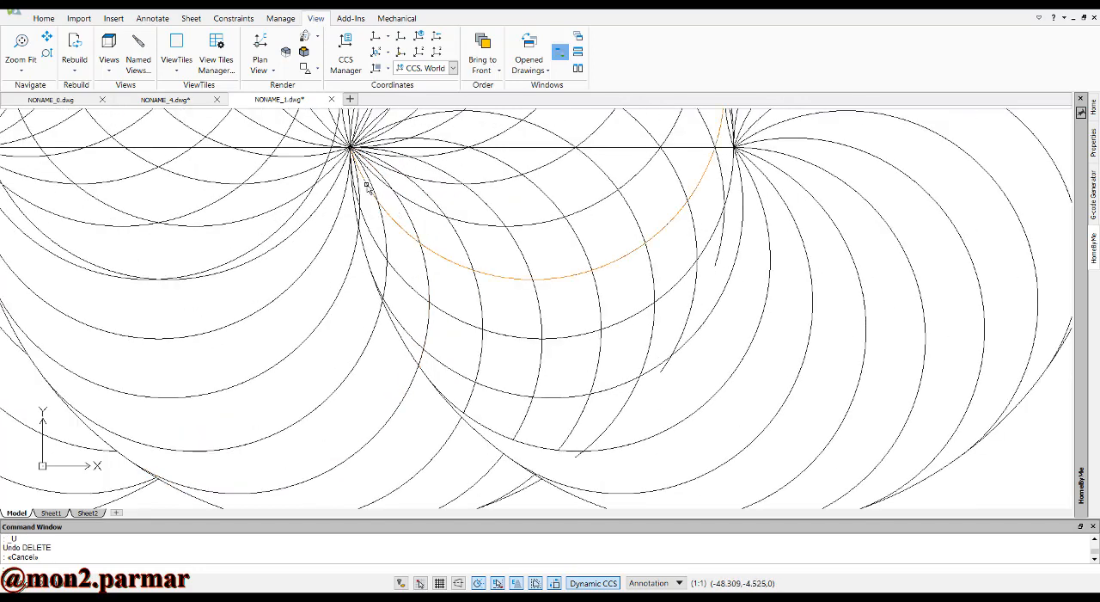
# Trim the short segment of the patterned middle arc just below the middle center where it crosses the rightmost circle's edge
pyautogui.scroll(3, 366, 187)
pyautogui.press('Escape')
pyautogui.press('Escape')
pyautogui.write('tr')
pyautogui.press('Return')
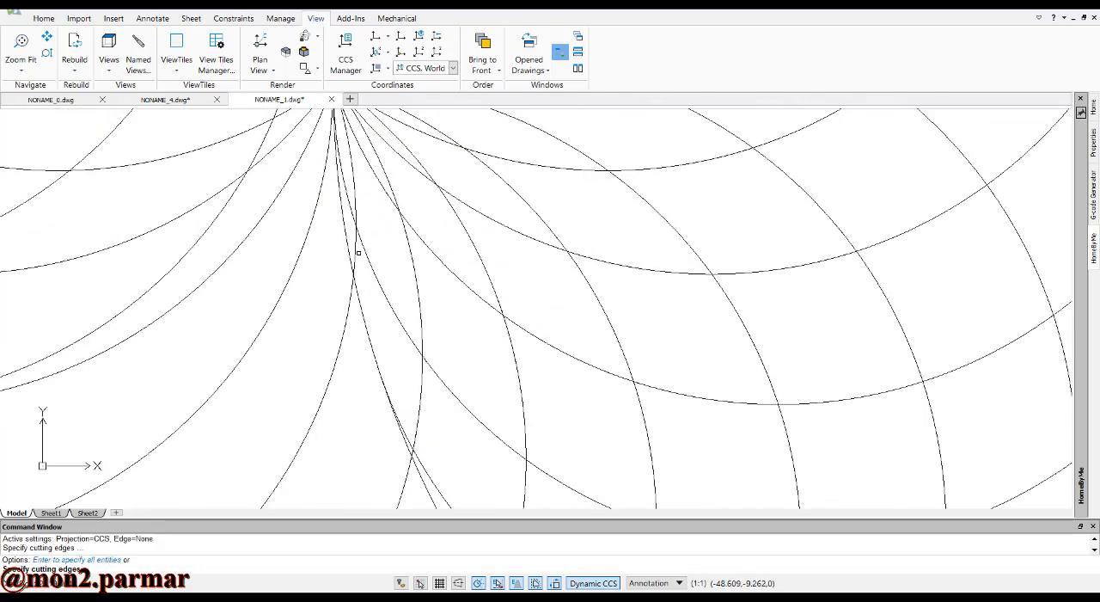
pyautogui.press('Return')
pyautogui.click(357, 256)
pyautogui.click(352, 250)
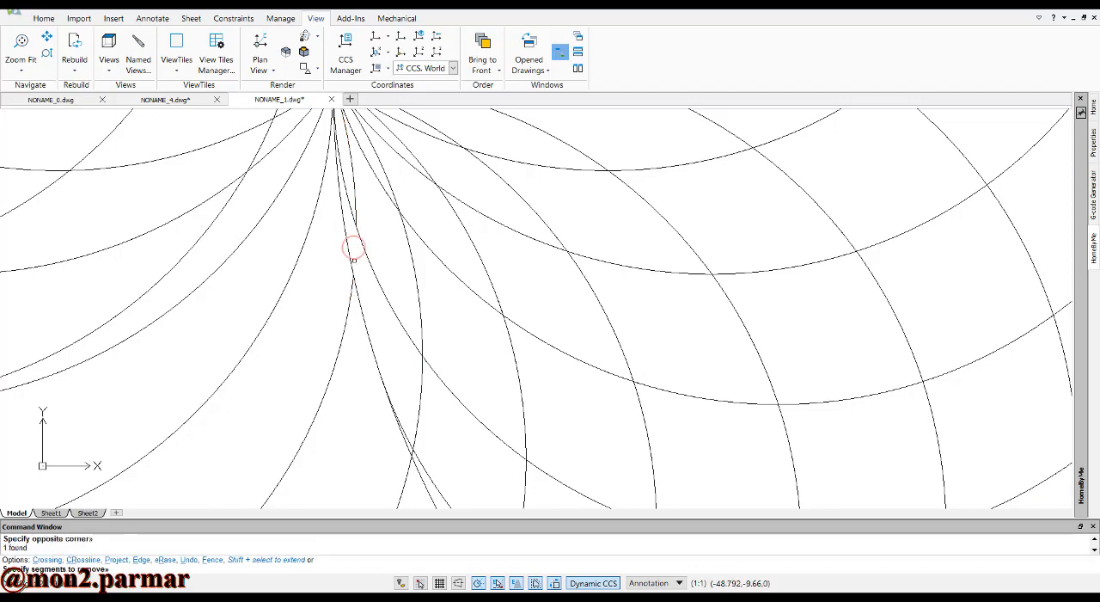
# Trim the next middle arc between the two nearly coincident curves along the rightmost circle's lower-left edge
pyautogui.scroll(-2, 404, 368)
pyautogui.click(423, 407)
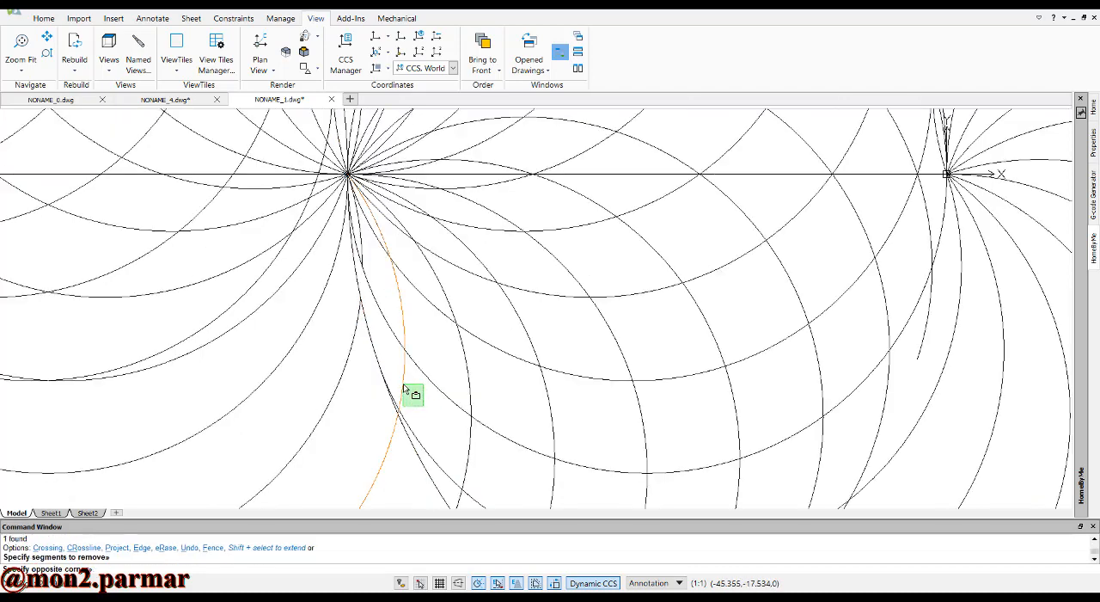
pyautogui.click(405, 384)
pyautogui.scroll(4, 399, 420)
pyautogui.scroll(4, 397, 414)
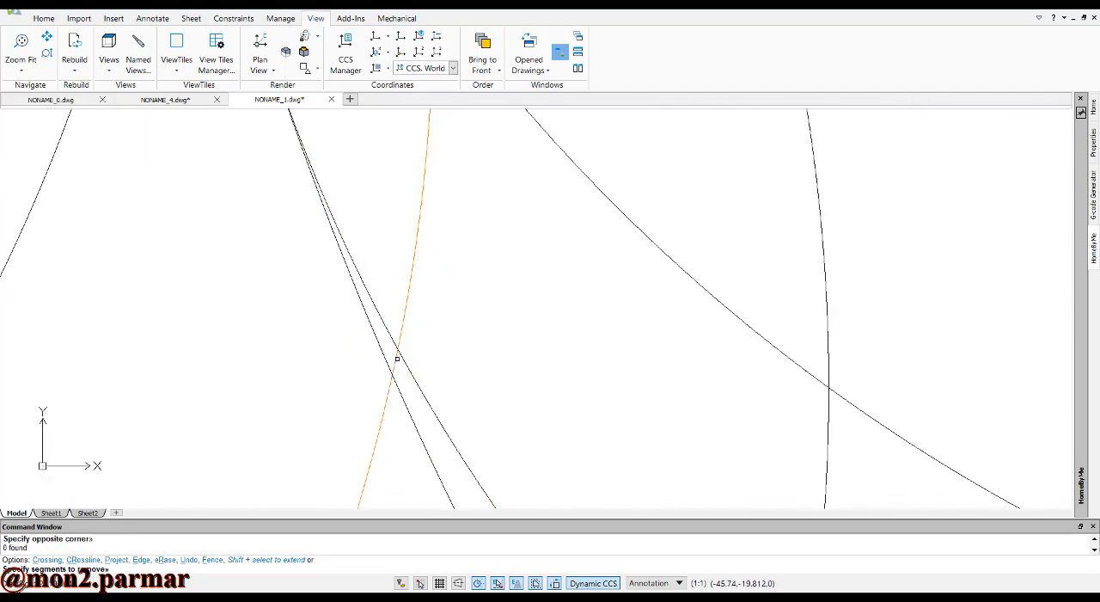
pyautogui.click(396, 358)
pyautogui.scroll(-3, 405, 319)
pyautogui.scroll(-3, 468, 327)
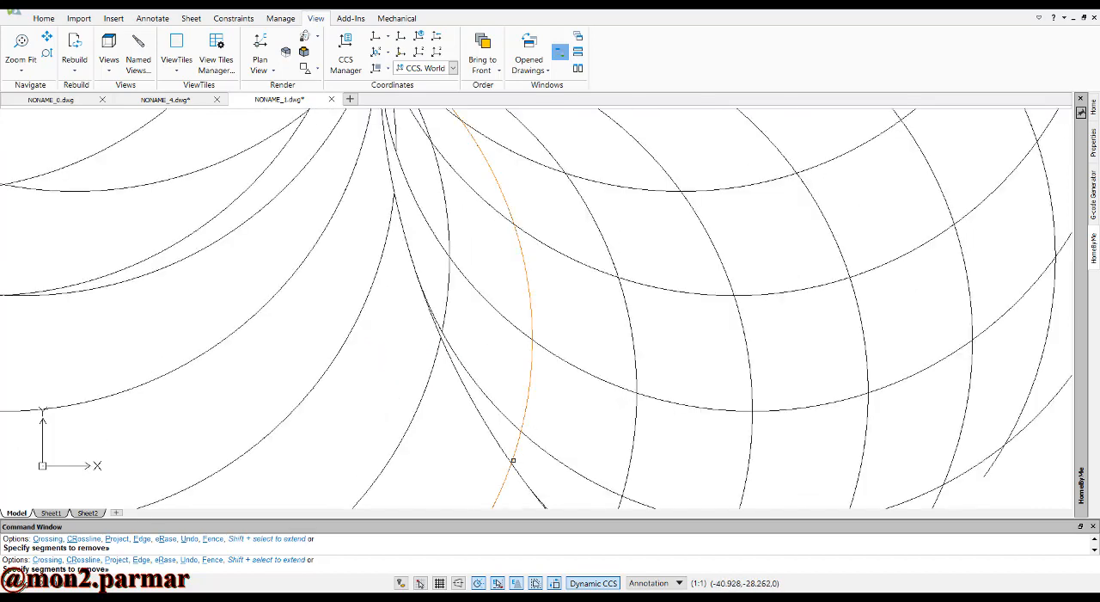
# Try to trim the following middle arc together with the boundary curve it crosses at the rightmost circle's lower-left edge
pyautogui.click(516, 456)
pyautogui.click(503, 440)
pyautogui.scroll(-1, 523, 437)
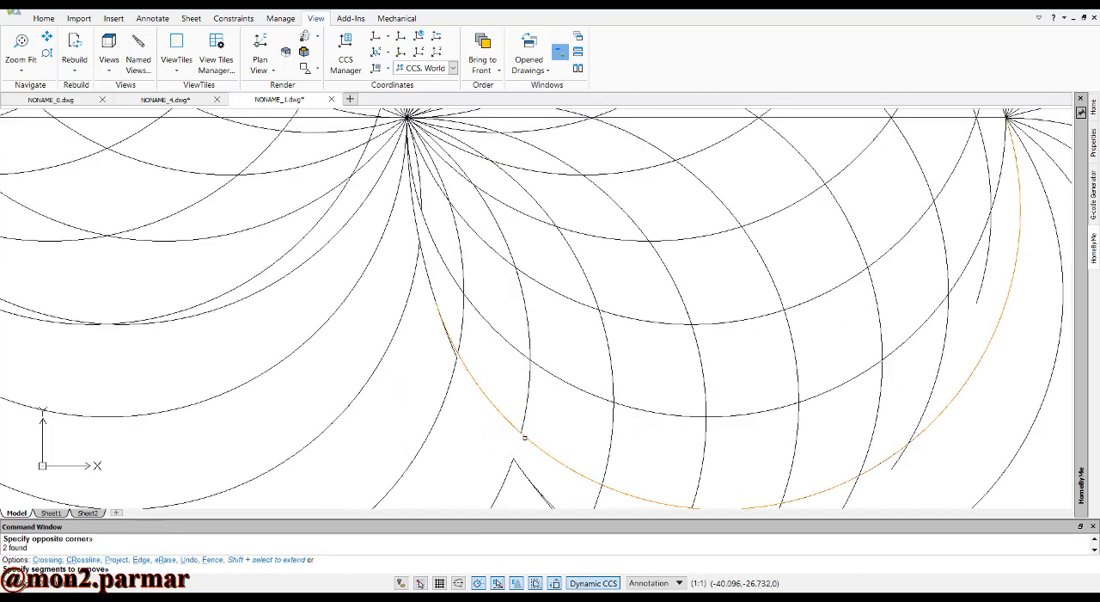
pyautogui.hotkey('ctrl', 'z')
pyautogui.press('Escape')
pyautogui.press('Escape')
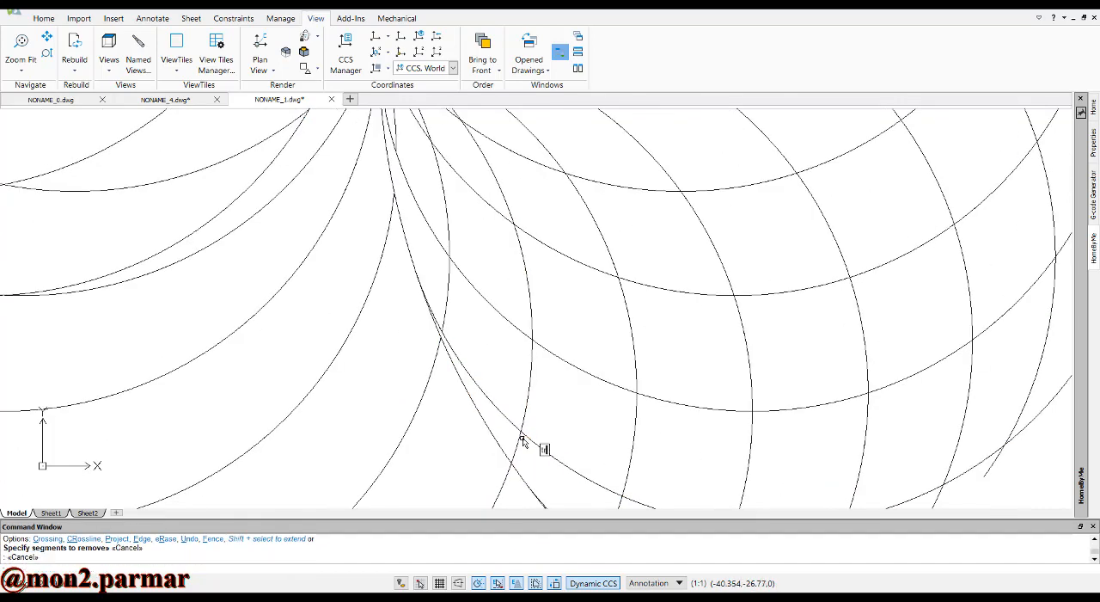
# Trim only the following middle arc's short segment between the two curves at the rightmost circle's lower-left edge
pyautogui.write('tr')
pyautogui.press('Return')
pyautogui.press('Return')
pyautogui.click(519, 442)
pyautogui.scroll(-5, 528, 405)
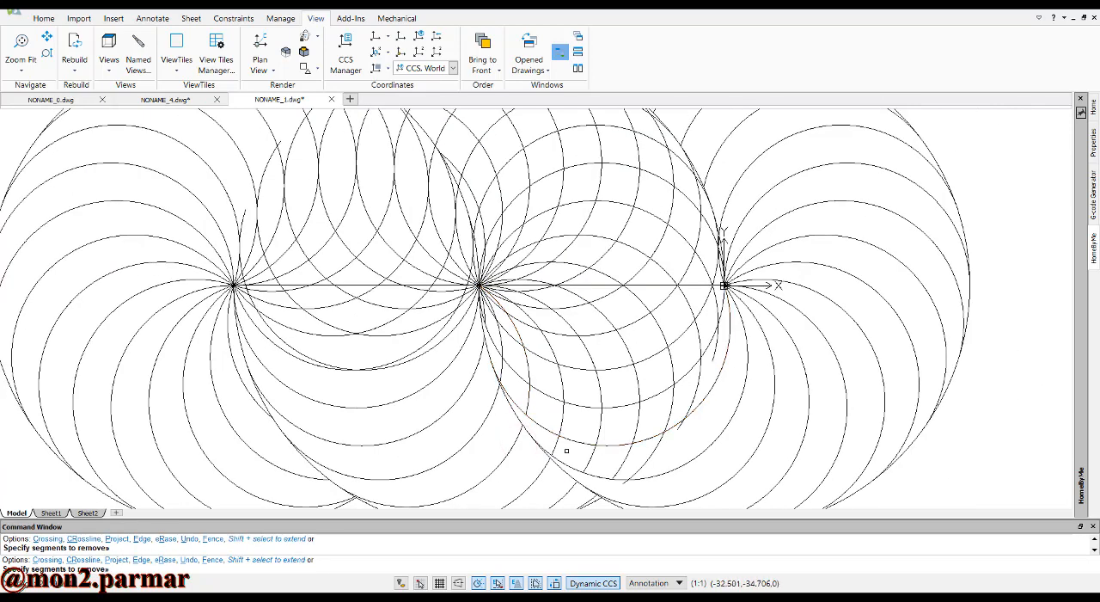
pyautogui.press('Escape')
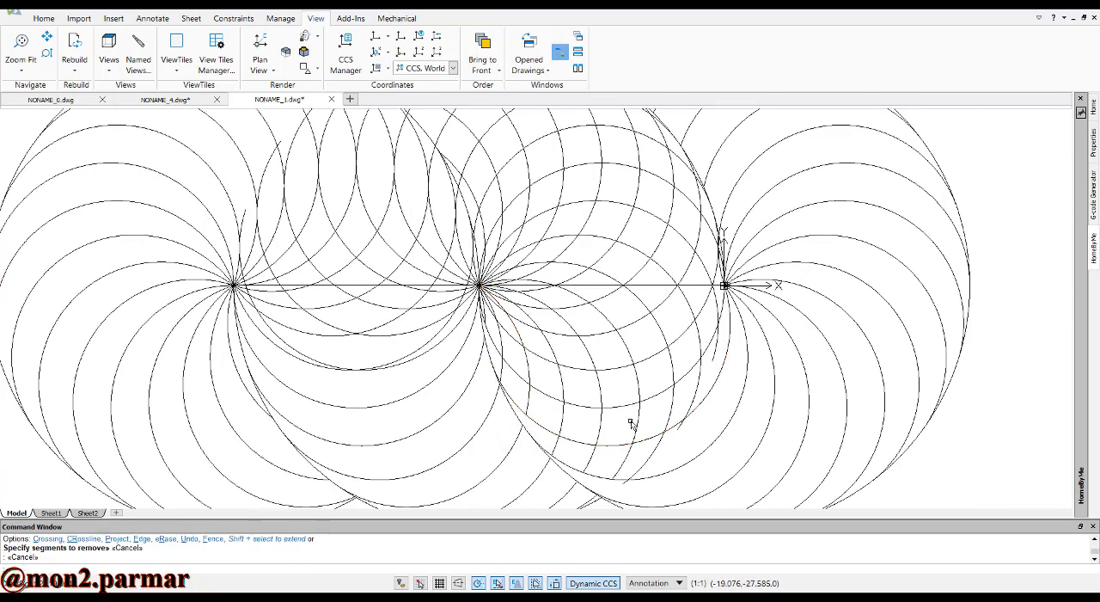
# Delete the overlapping arcs radiating from the middle center across the leftmost circle's upper half and throughout the rightmost overlap
pyautogui.scroll(-3, 507, 225)
pyautogui.scroll(5, 471, 219)
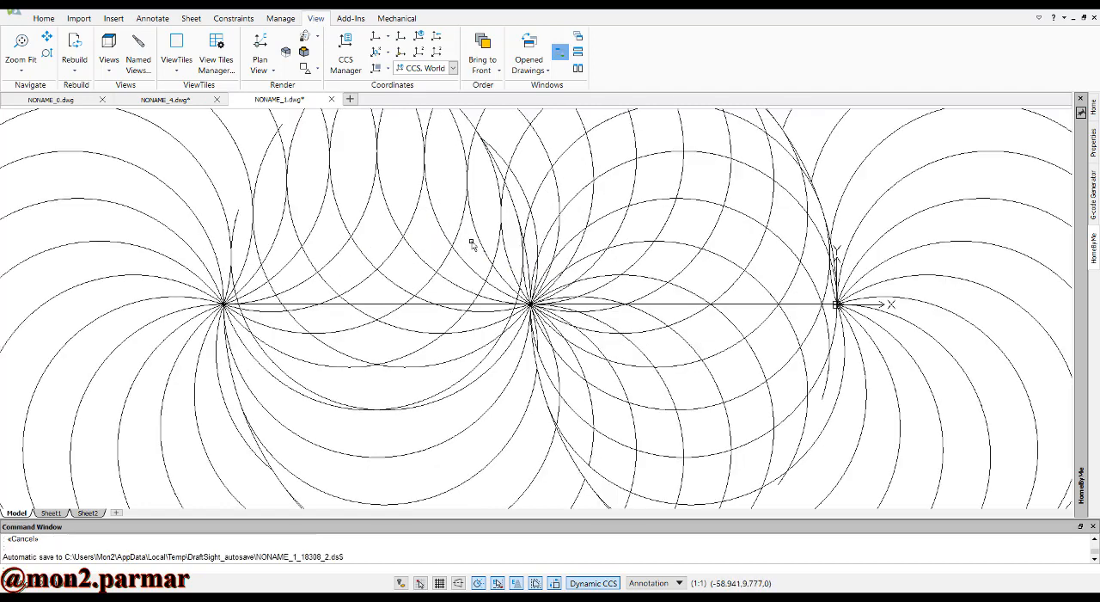
pyautogui.press('Escape')
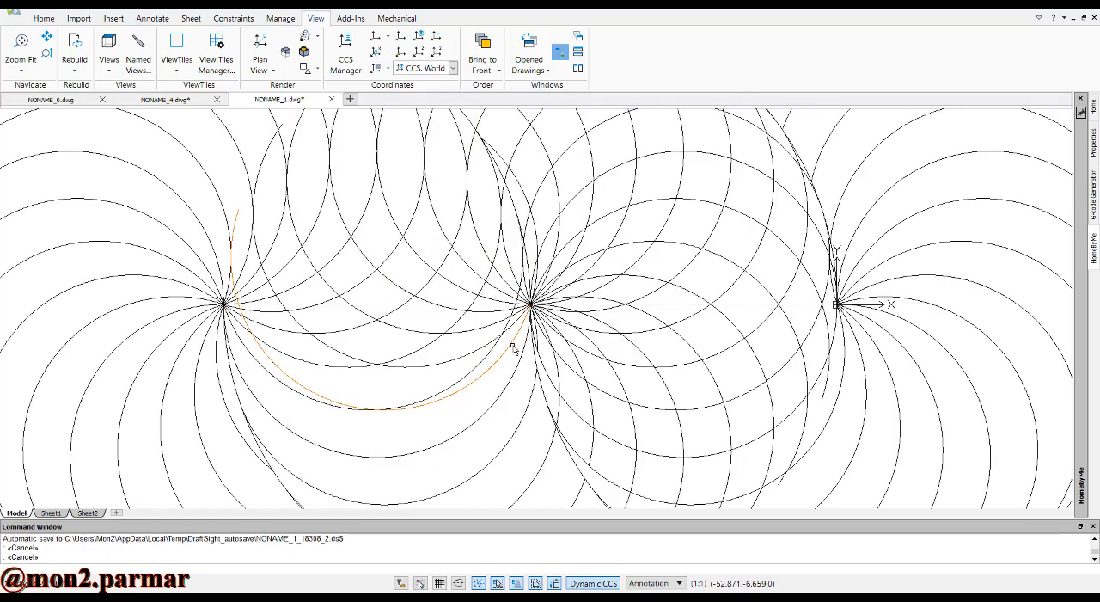
pyautogui.click(432, 368)
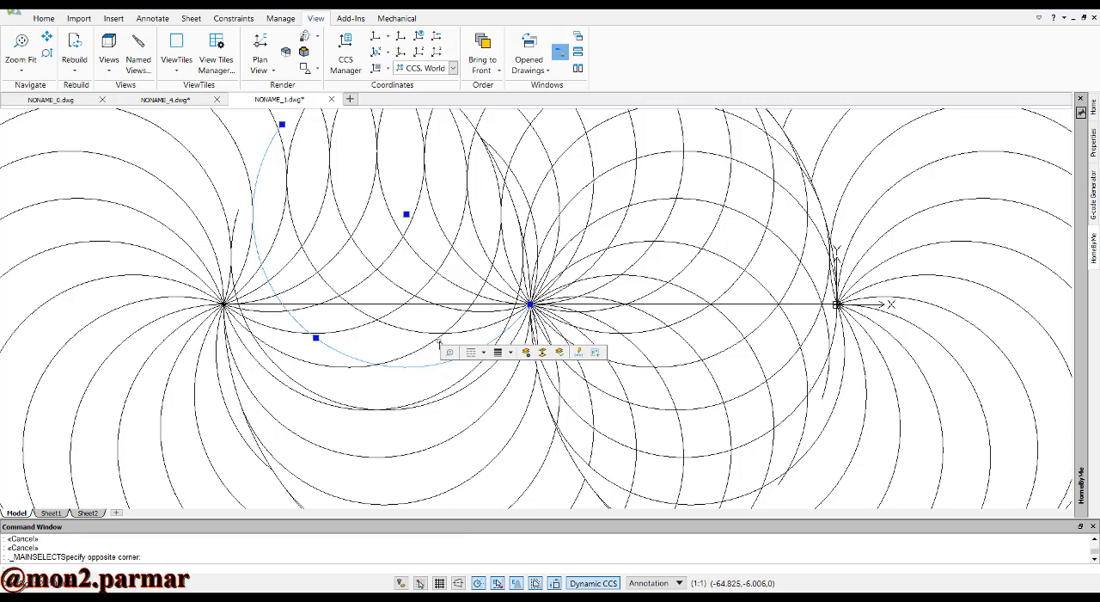
pyautogui.click(465, 330)
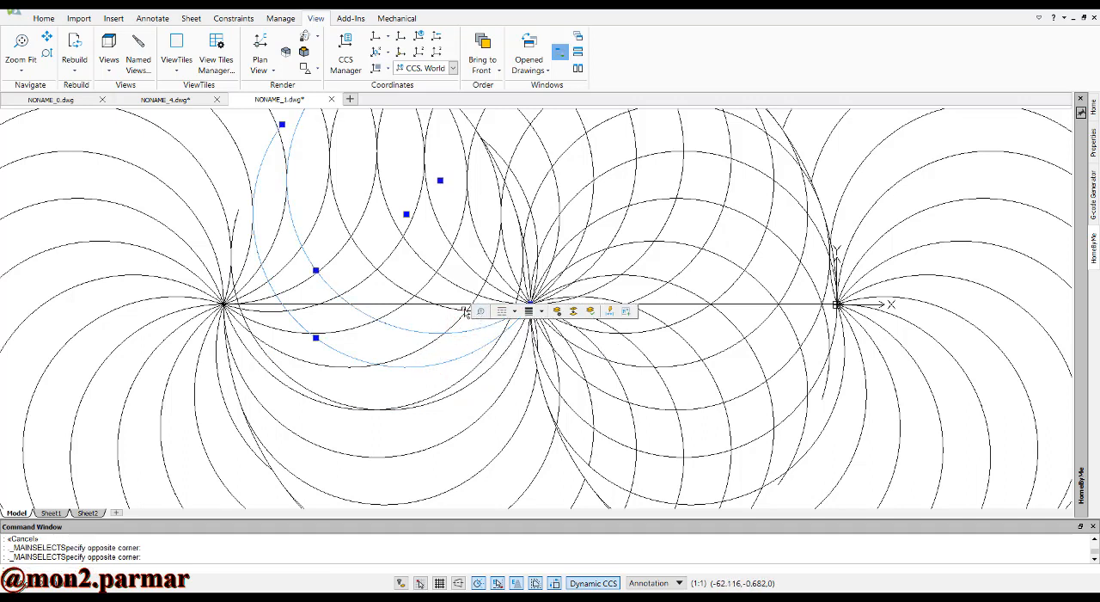
pyautogui.click(393, 286)
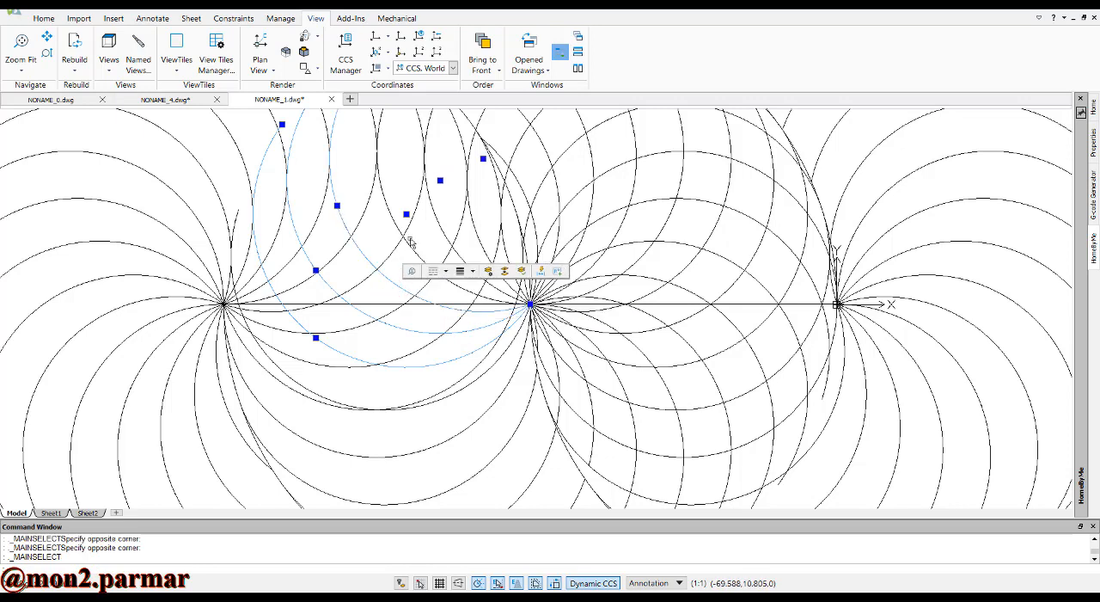
pyautogui.click(409, 246)
pyautogui.click(434, 209)
pyautogui.scroll(-3, 437, 242)
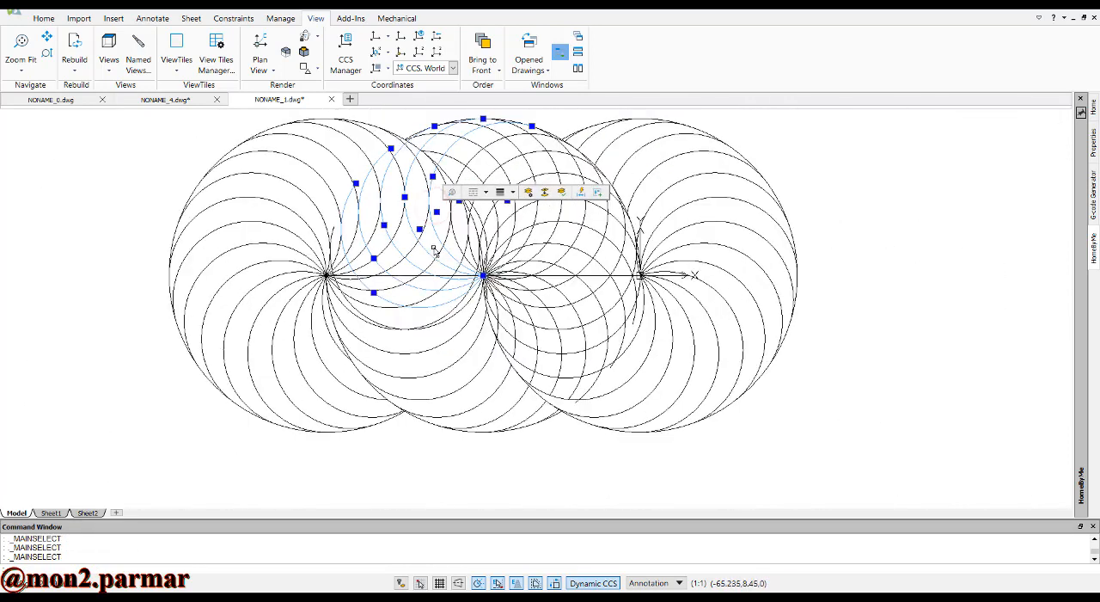
pyautogui.scroll(2, 464, 256)
pyautogui.scroll(1, 467, 257)
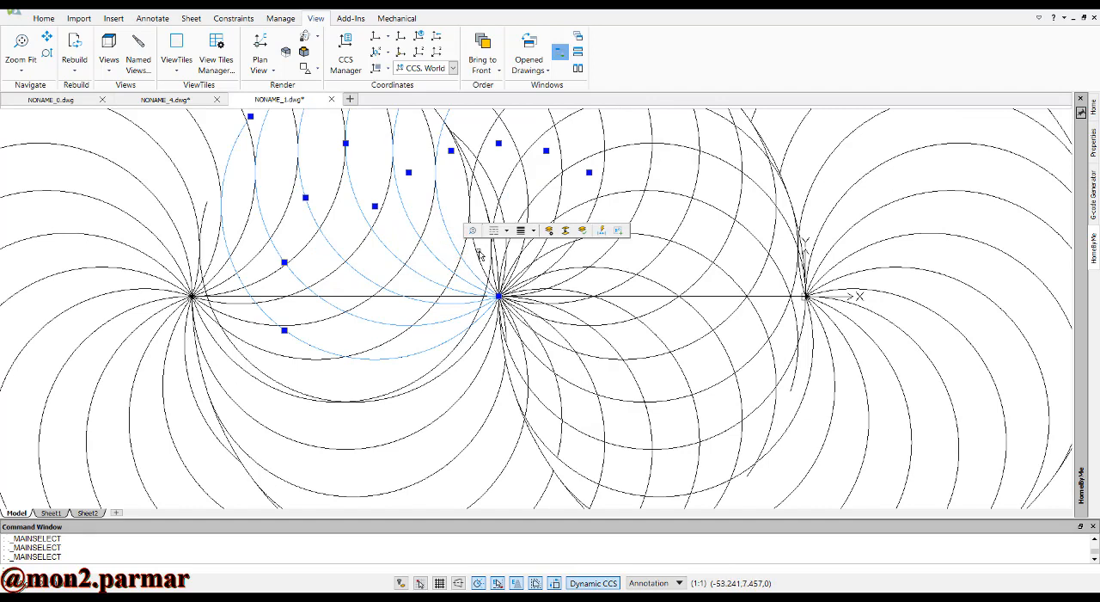
pyautogui.click(477, 251)
pyautogui.scroll(2, 491, 265)
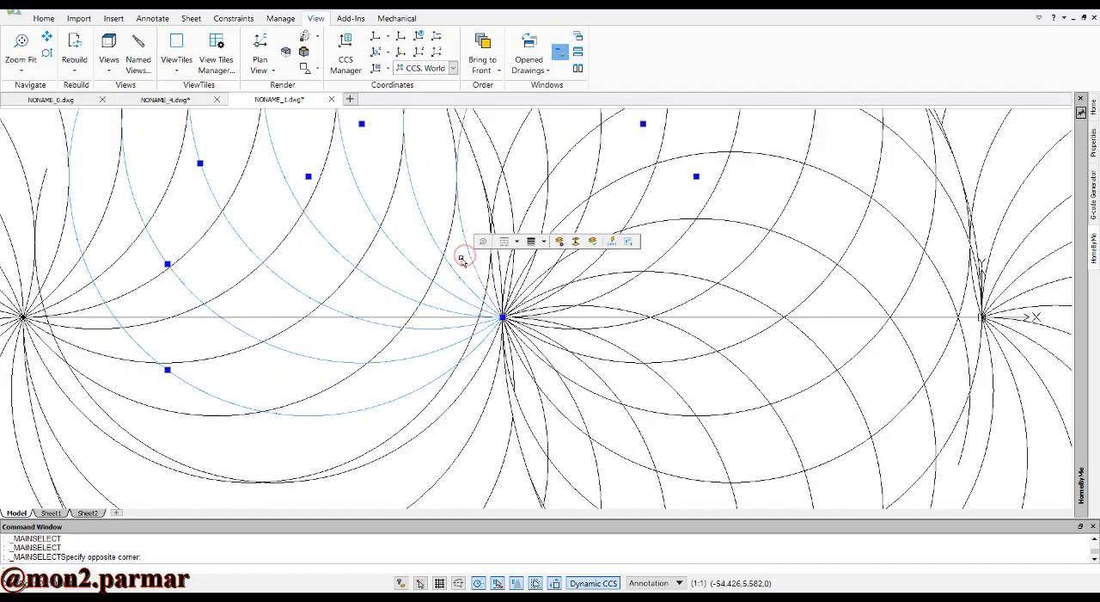
pyautogui.scroll(-3, 464, 267)
pyautogui.click(549, 152)
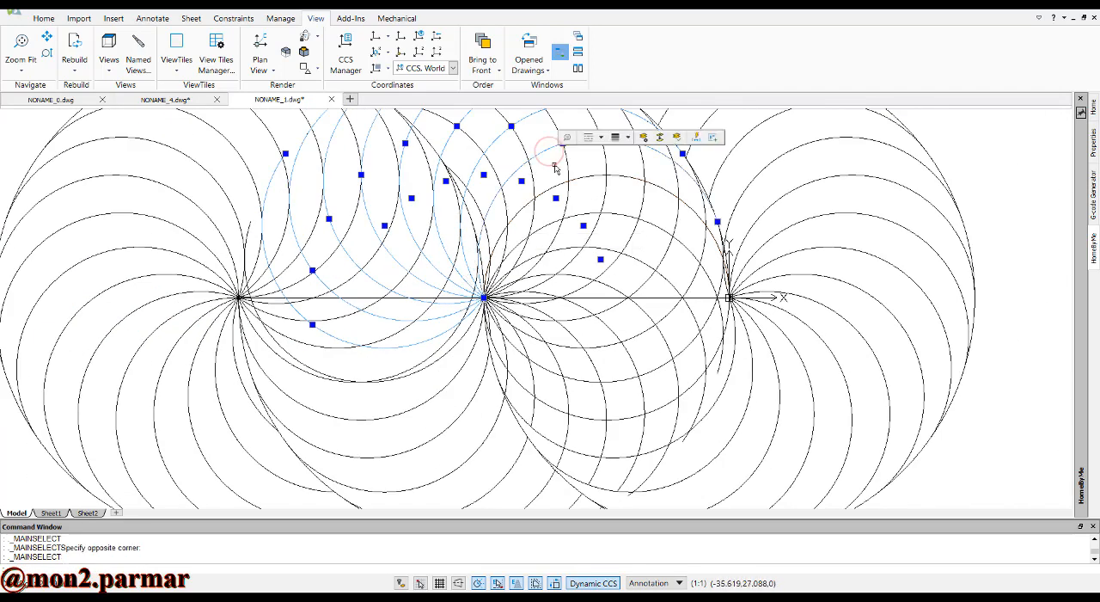
pyautogui.click(585, 180)
pyautogui.click(618, 215)
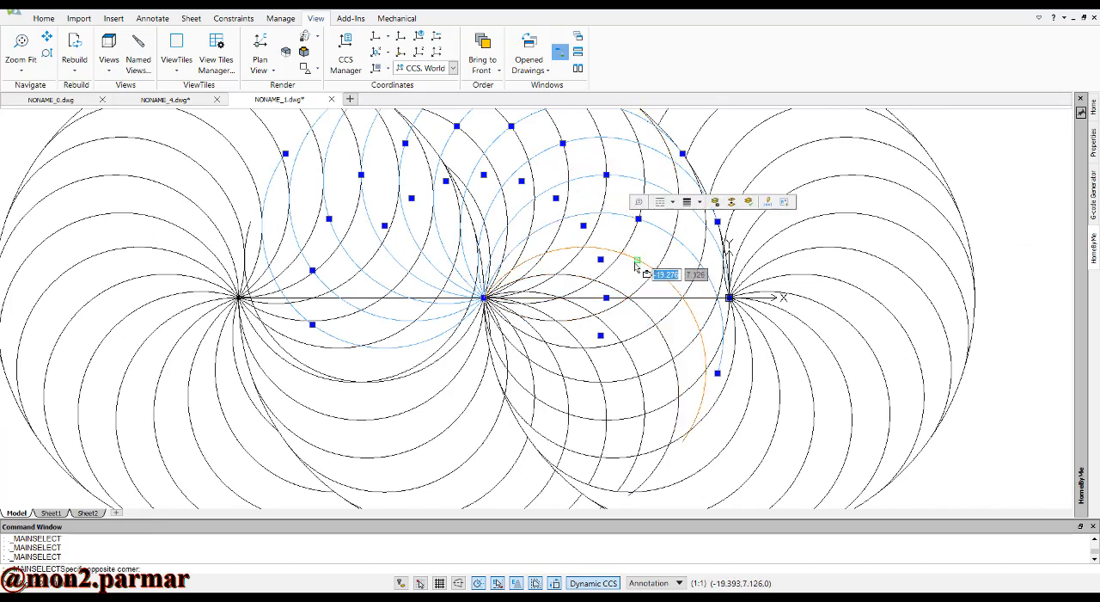
pyautogui.click(632, 263)
pyautogui.click(649, 316)
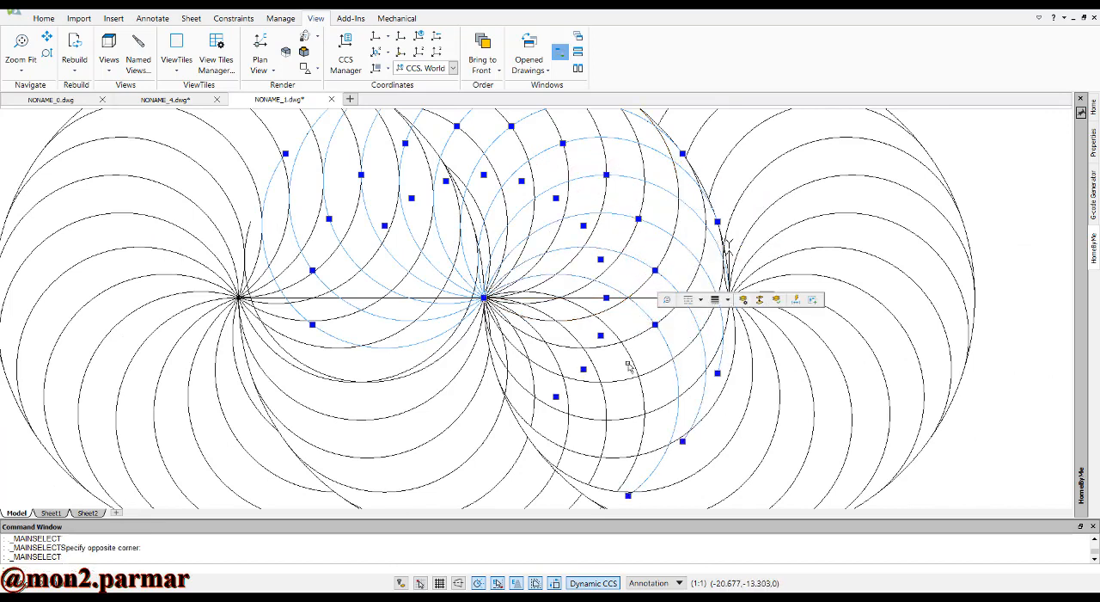
pyautogui.click(631, 351)
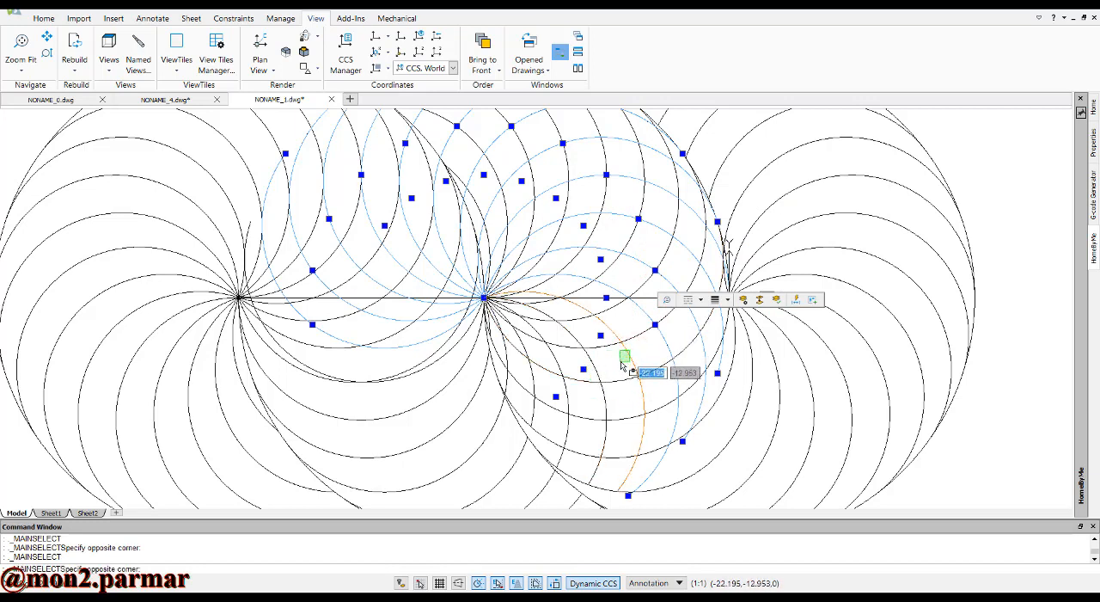
pyautogui.click(620, 362)
pyautogui.click(594, 368)
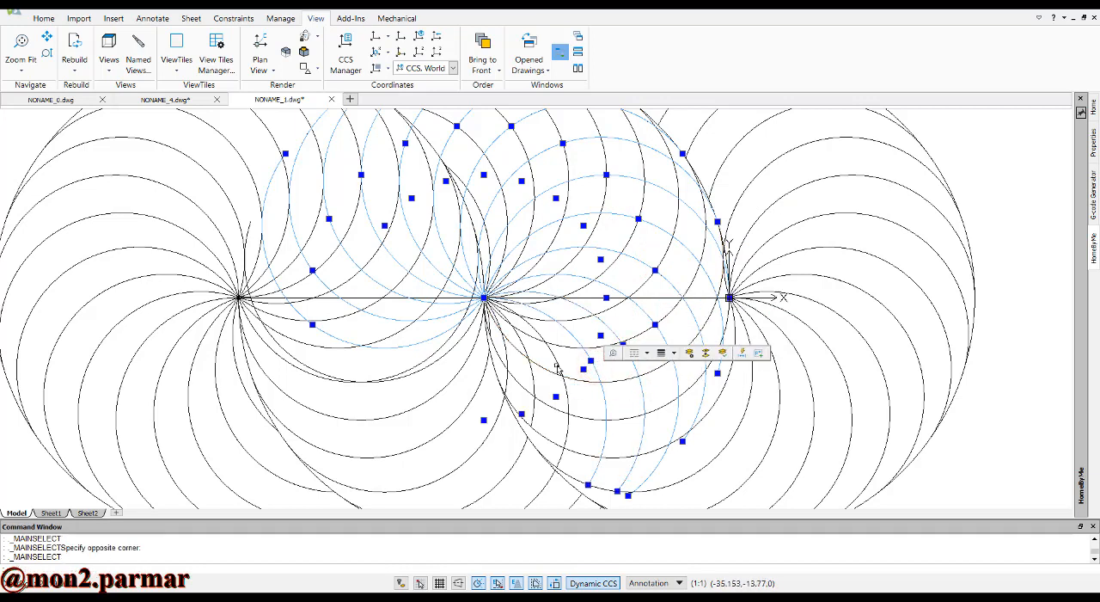
pyautogui.click(556, 365)
pyautogui.click(524, 351)
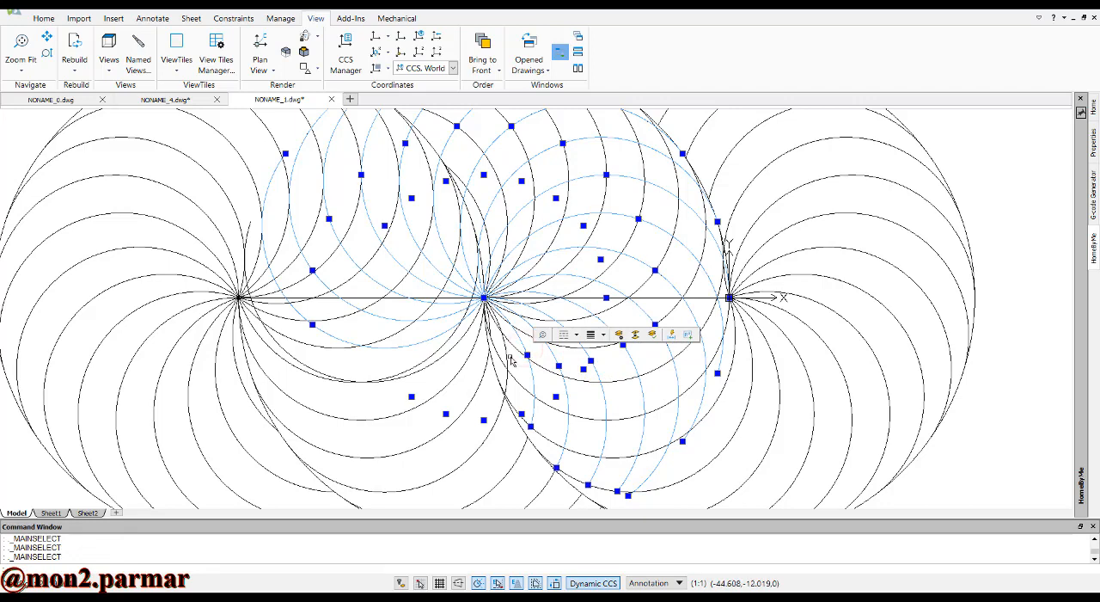
pyautogui.click(508, 358)
pyautogui.scroll(4, 505, 354)
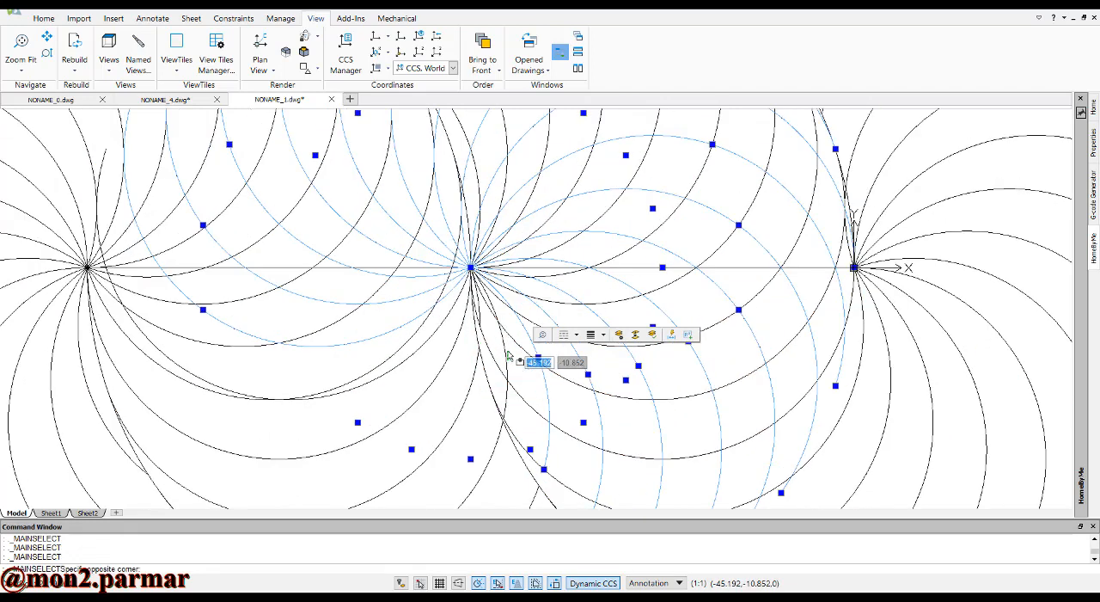
pyautogui.click(498, 355)
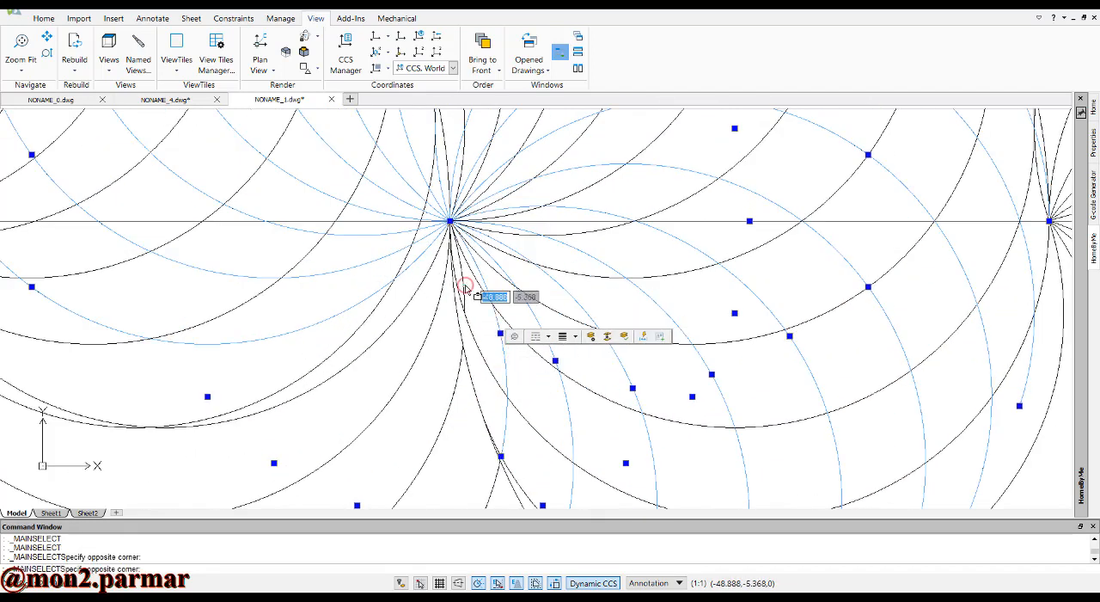
pyautogui.click(464, 288)
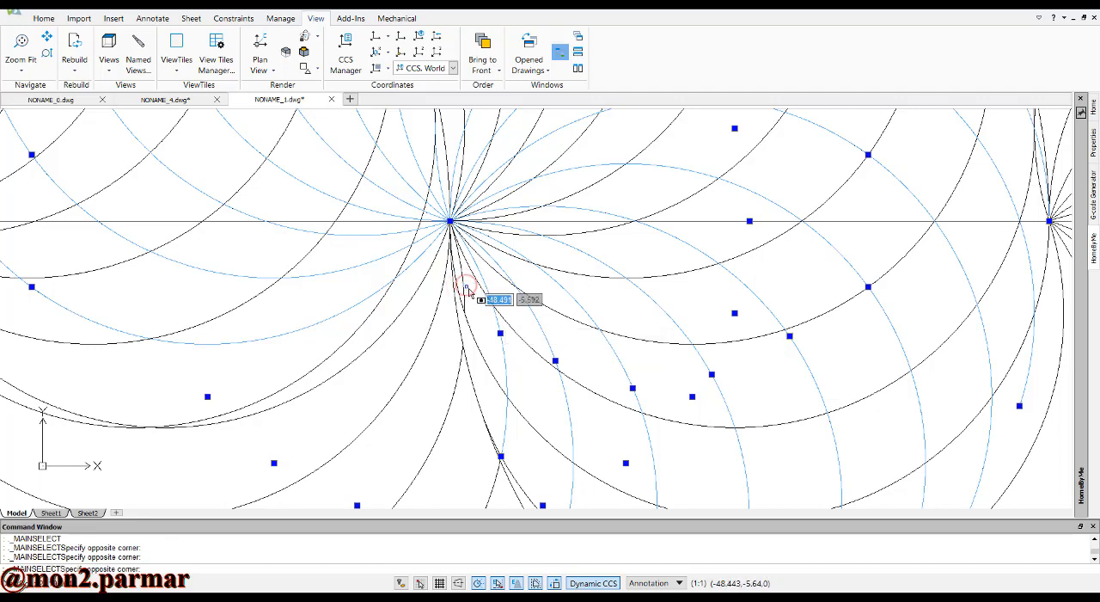
pyautogui.click(462, 284)
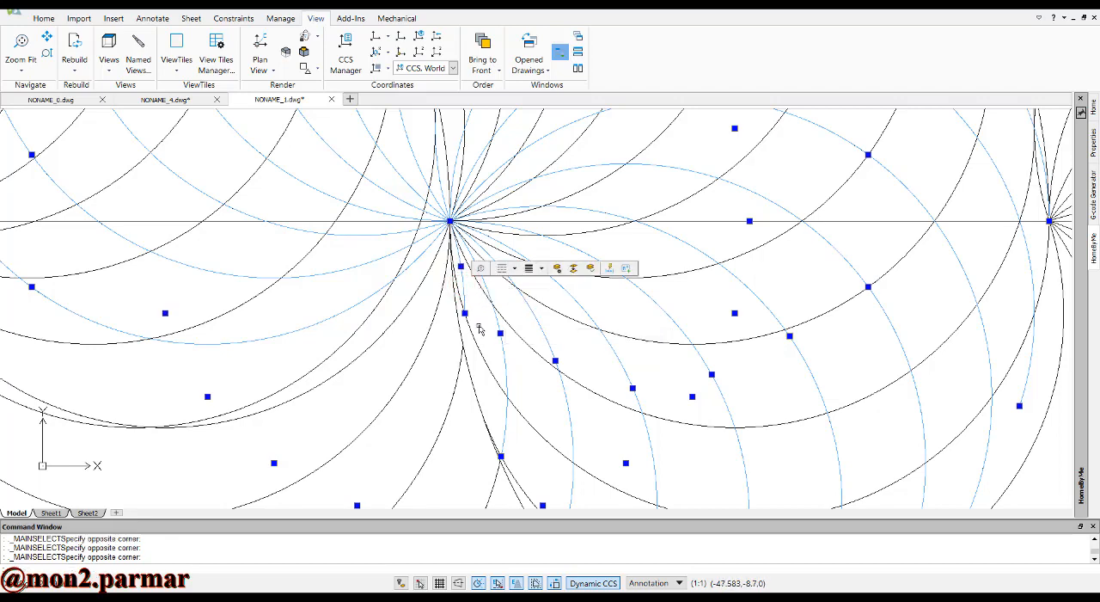
pyautogui.press('Delete')
pyautogui.scroll(-5, 479, 329)
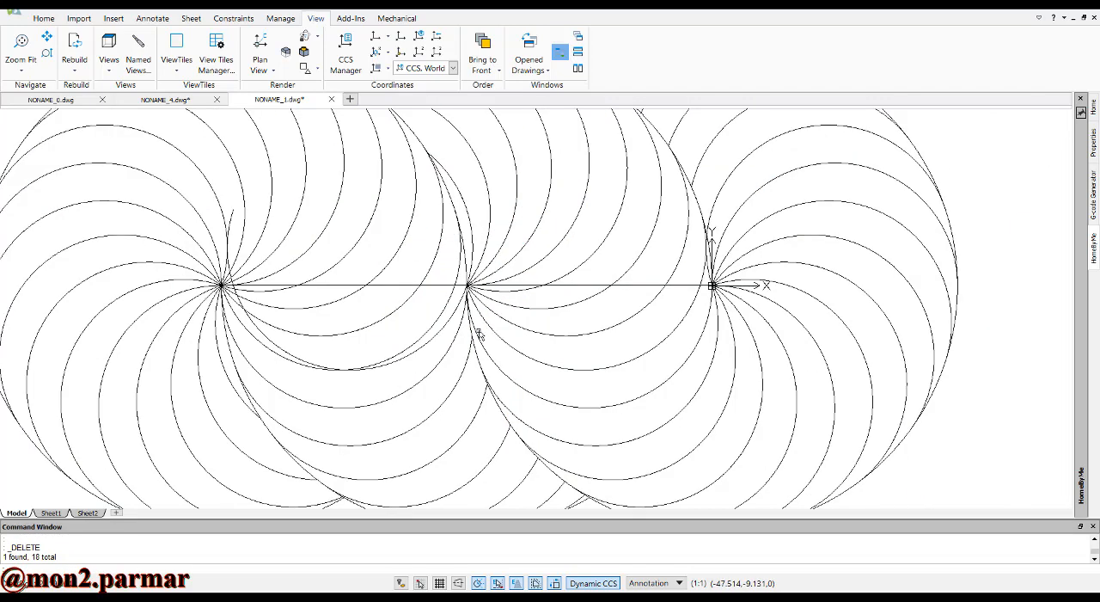
# Delete the stray arc hanging below the line between the leftmost and middle centers
pyautogui.scroll(2, 466, 337)
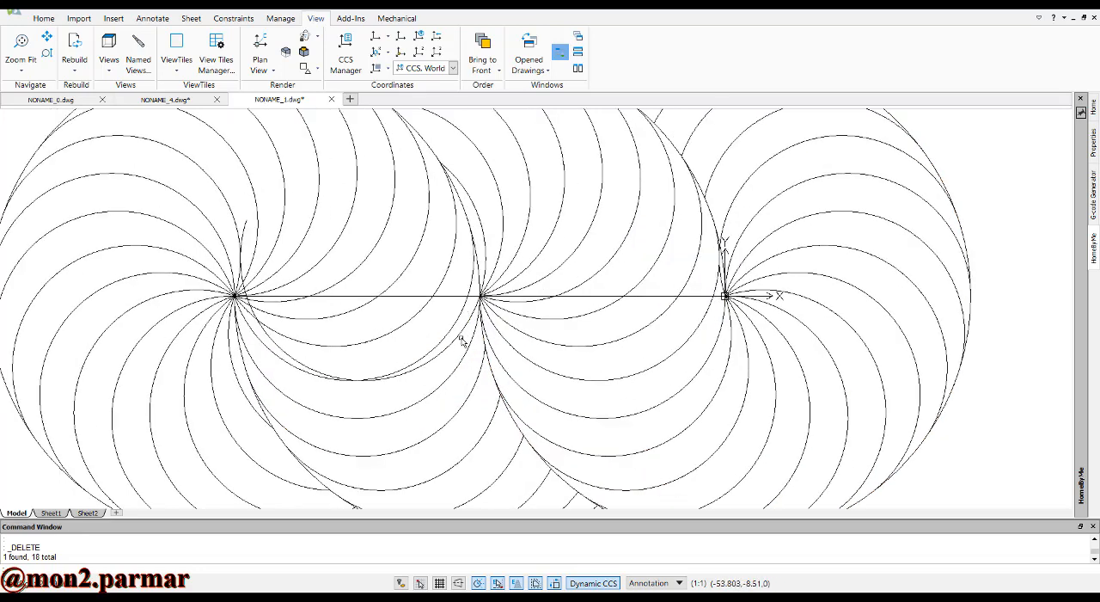
pyautogui.click(458, 339)
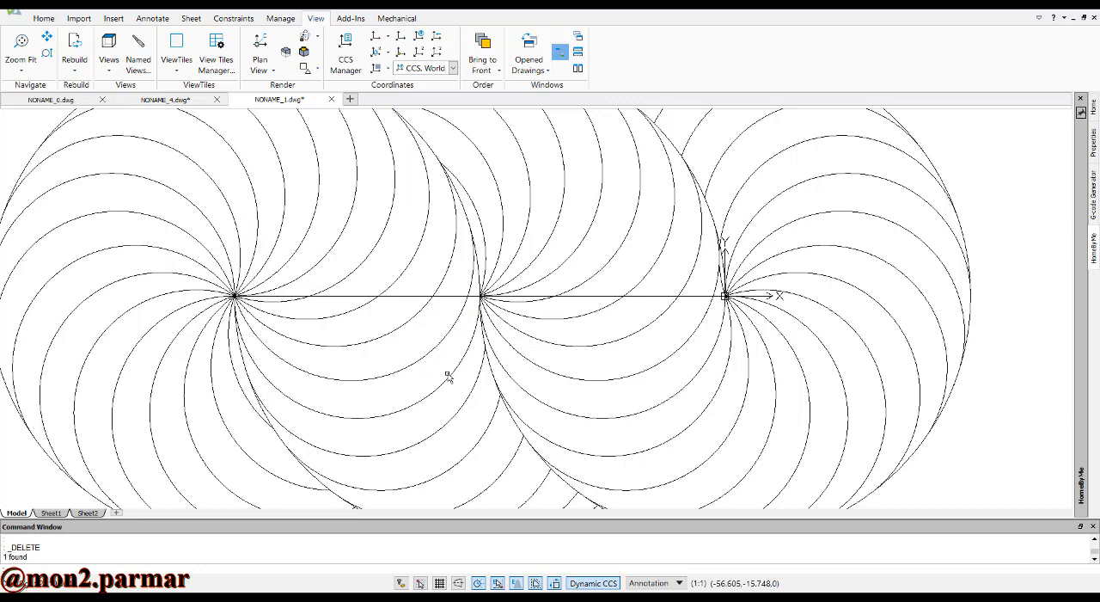
pyautogui.scroll(-3, 443, 359)
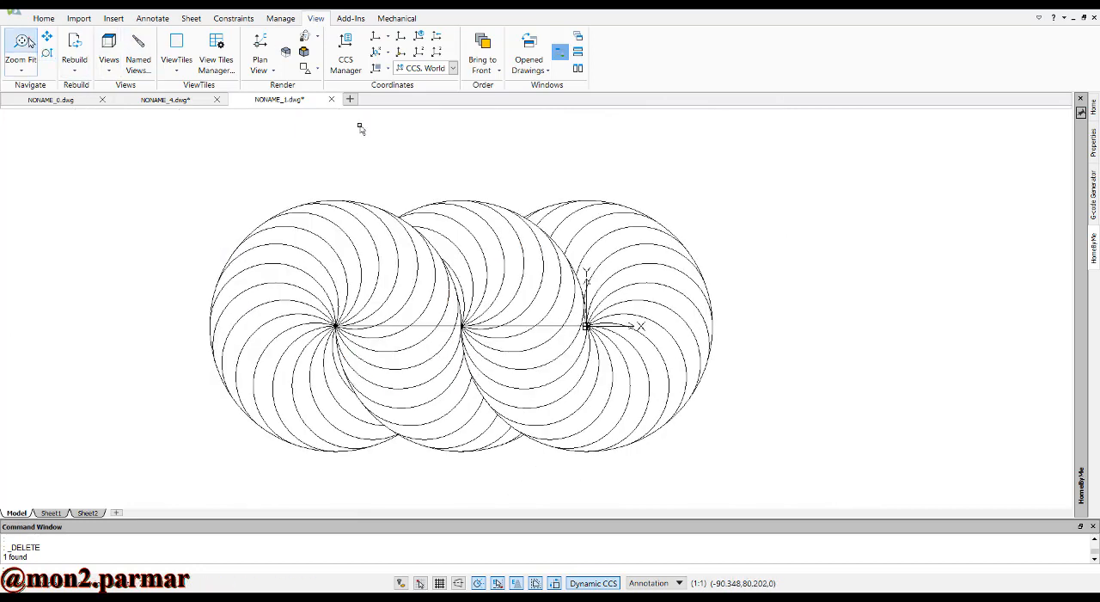
# Start a hatch and set up a one-color orange gradient fill using the fifth orientation style, with orange at the center fading outward
pyautogui.click(26, 43)
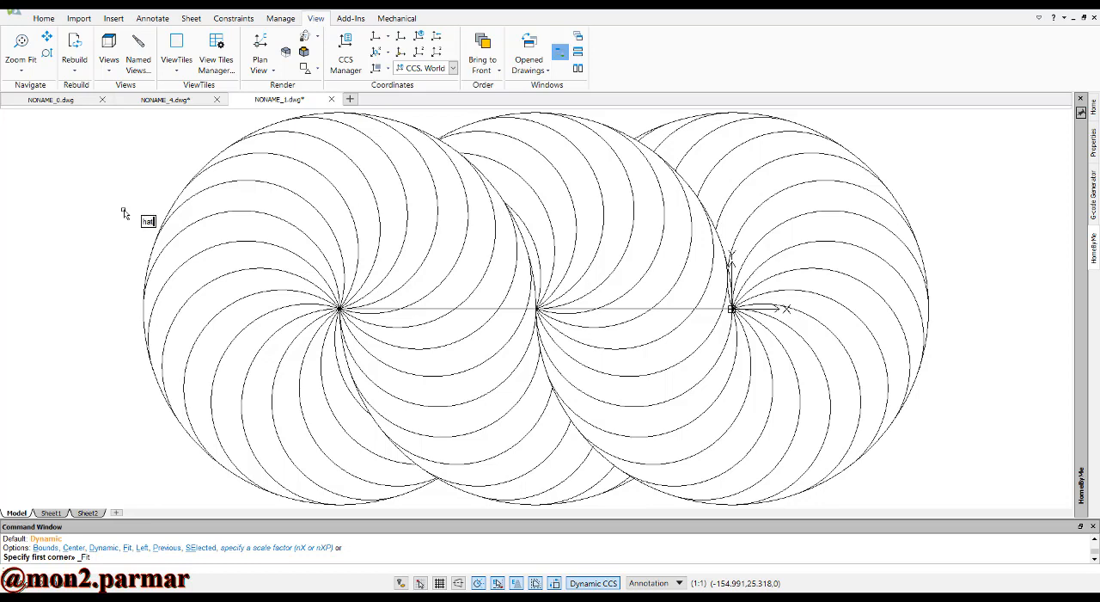
pyautogui.press('Return')
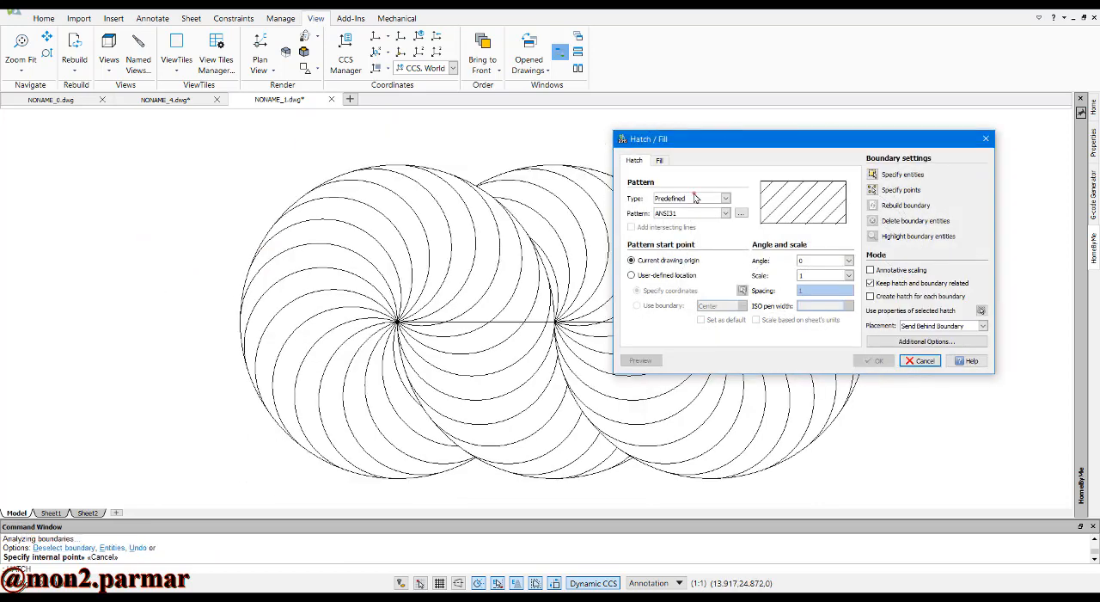
pyautogui.click(696, 198)
pyautogui.click(660, 161)
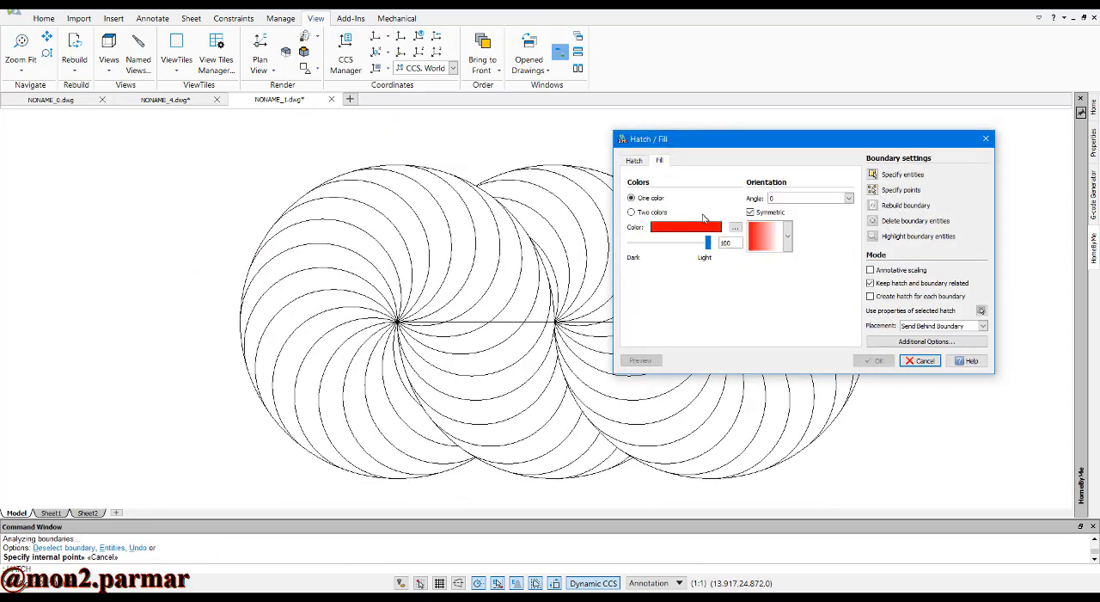
pyautogui.click(735, 227)
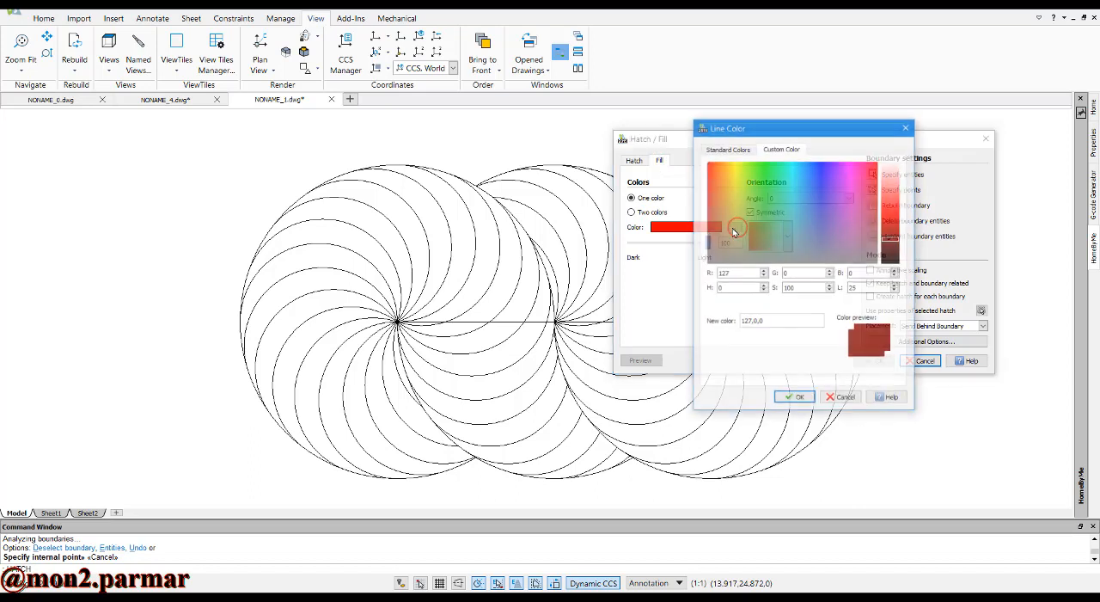
pyautogui.click(728, 182)
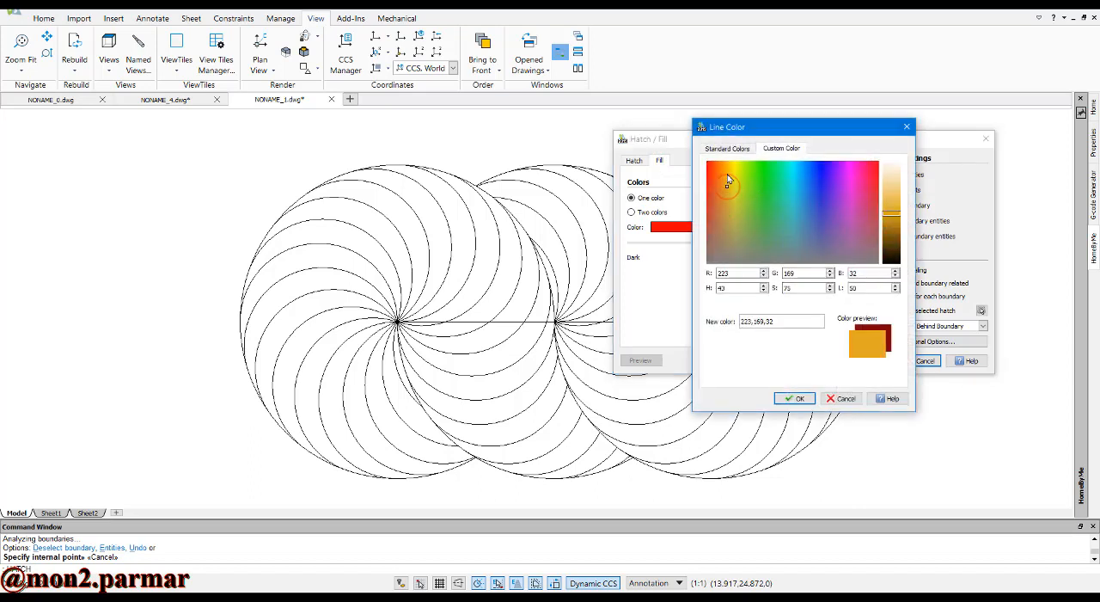
pyautogui.click(796, 398)
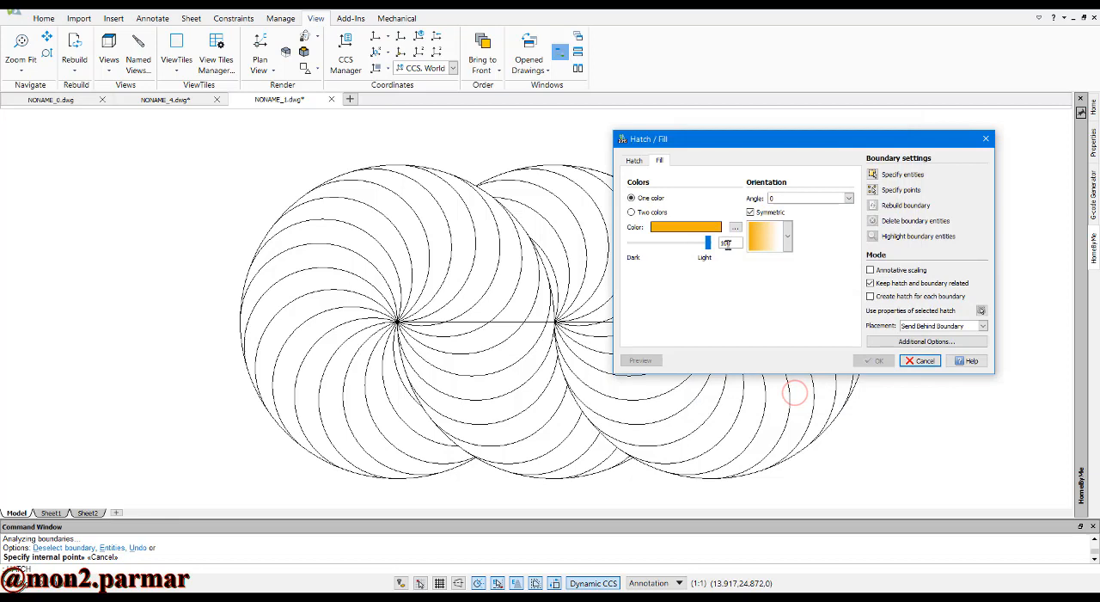
pyautogui.click(782, 244)
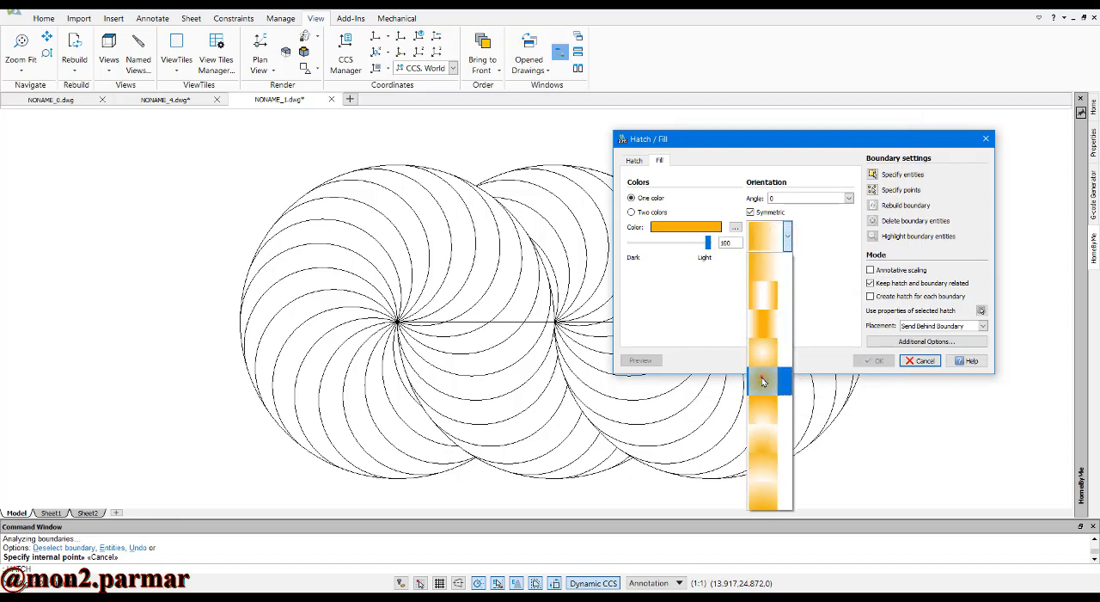
pyautogui.click(761, 379)
# Set the hatch pattern to the SOLID sample style
pyautogui.click(634, 161)
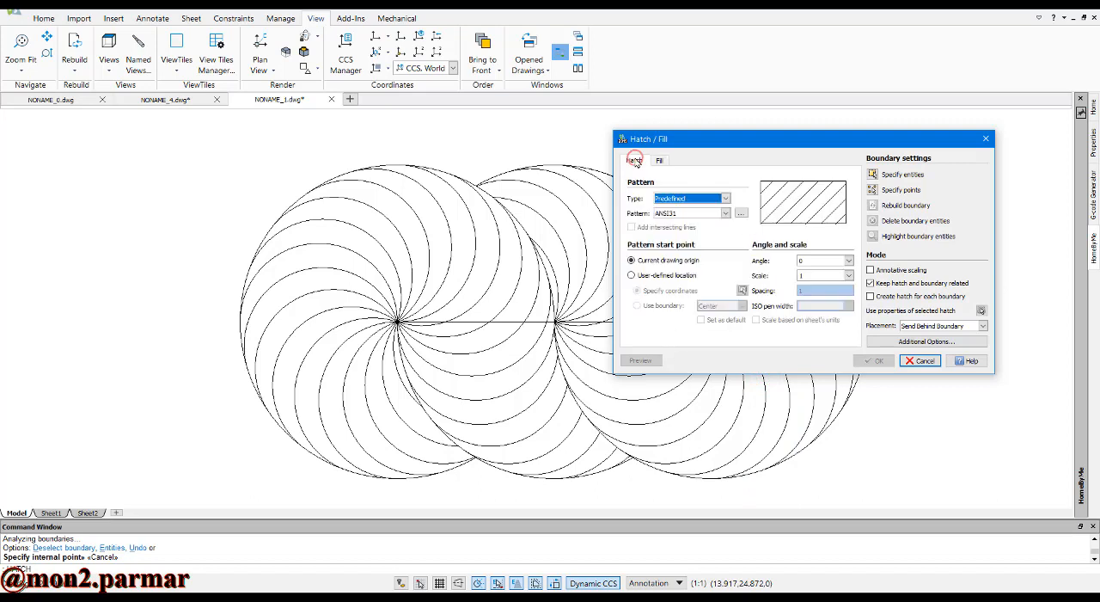
pyautogui.click(664, 205)
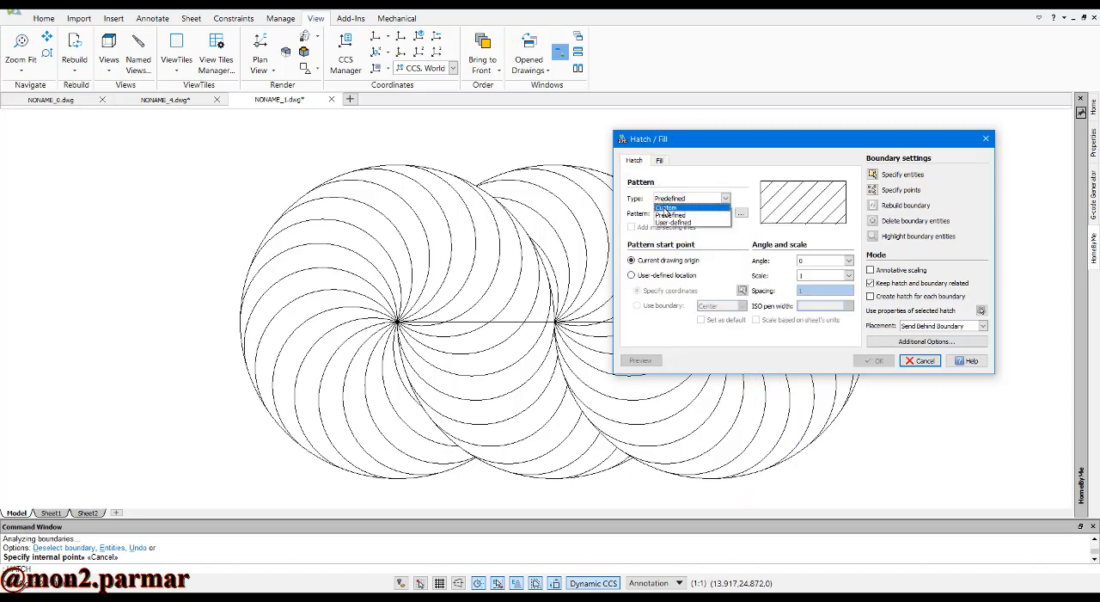
pyautogui.click(666, 220)
pyautogui.click(724, 214)
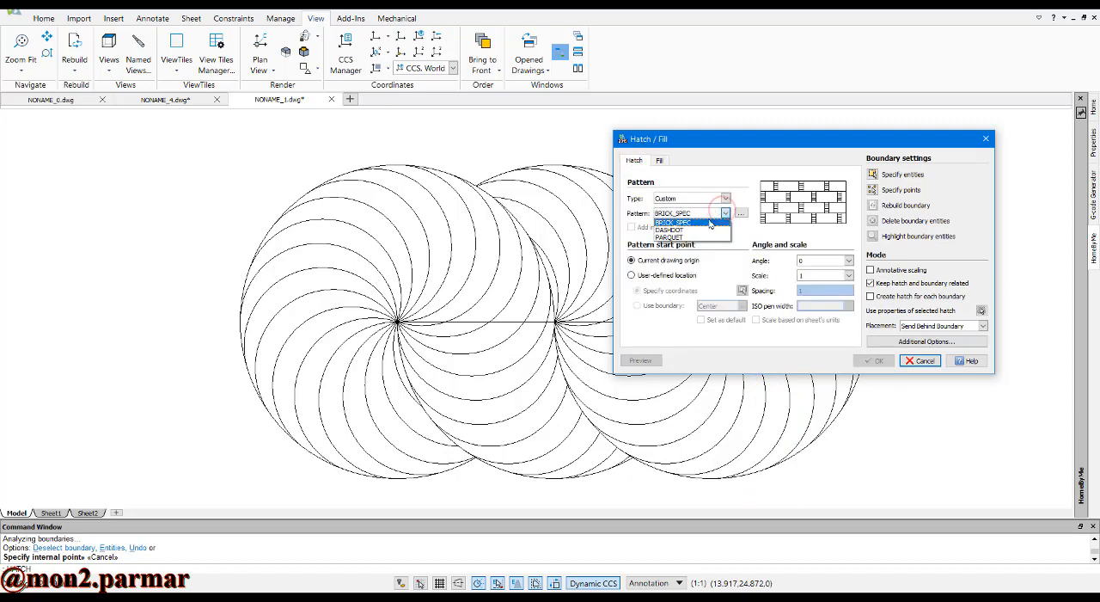
pyautogui.click(741, 213)
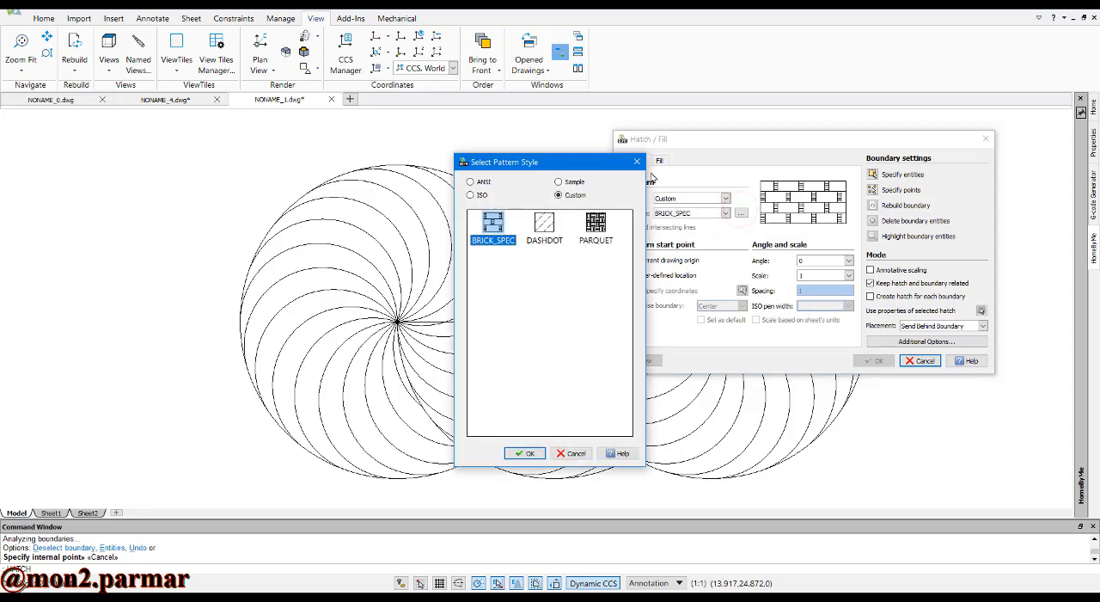
pyautogui.click(574, 182)
pyautogui.scroll(-10, 550, 344)
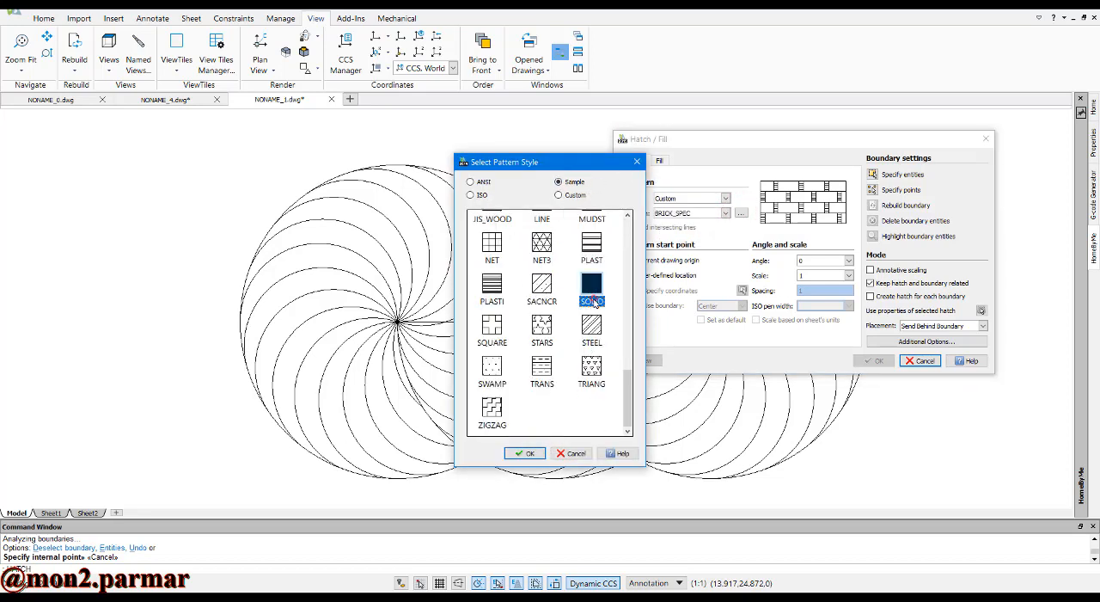
pyautogui.click(517, 450)
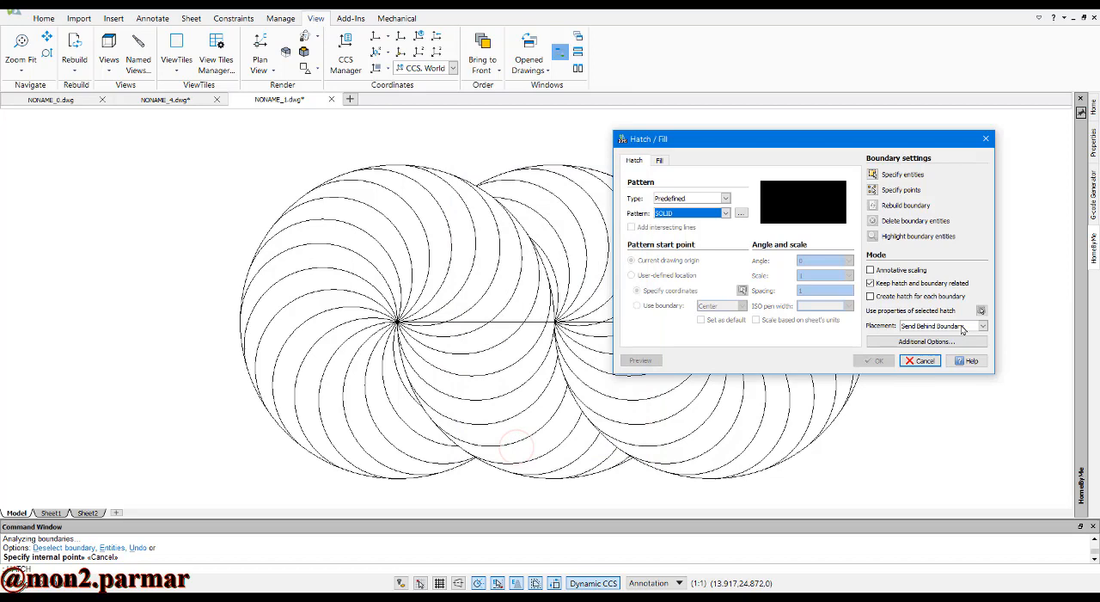
# Specify internal points in every other swirl band across the rightmost circle's upper half as fill areas
pyautogui.click(878, 191)
pyautogui.click(740, 170)
pyautogui.scroll(5, 679, 185)
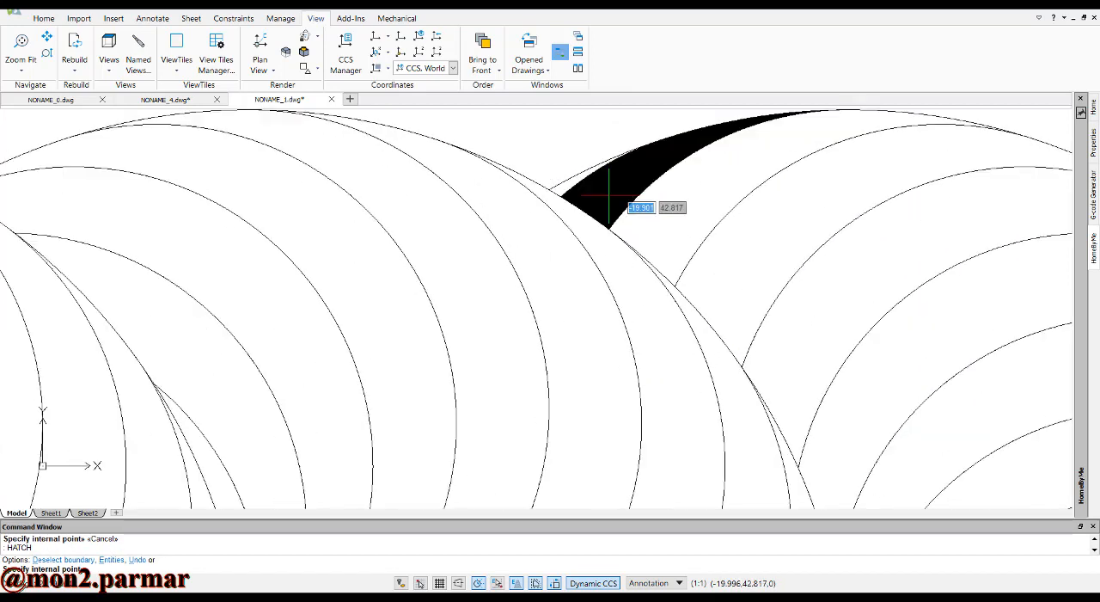
pyautogui.scroll(4, 609, 198)
pyautogui.click(730, 262)
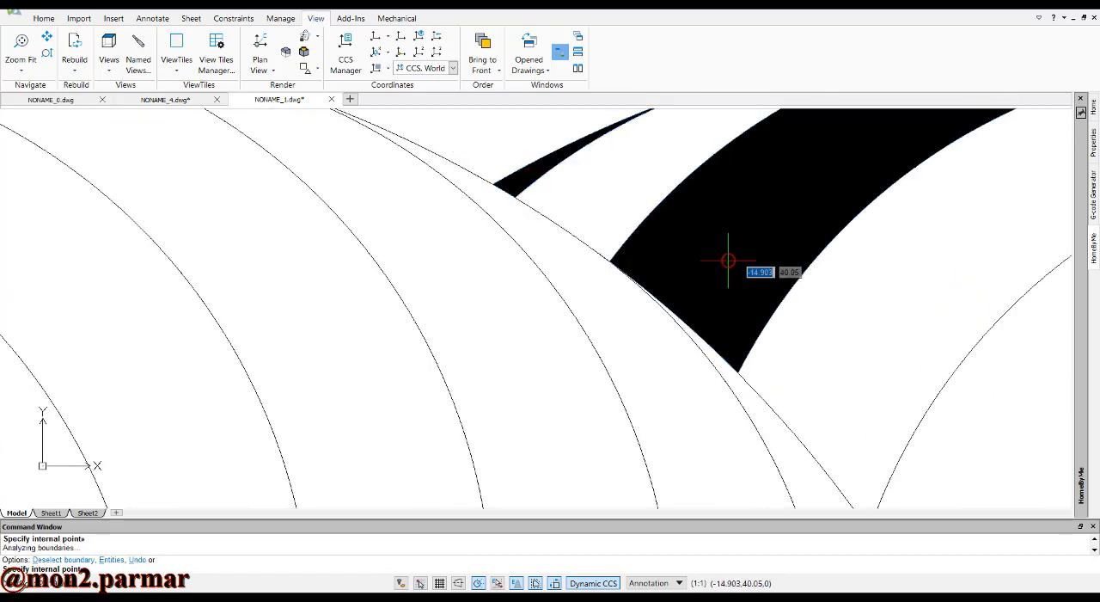
pyautogui.scroll(-5, 726, 241)
pyautogui.click(804, 297)
pyautogui.scroll(-4, 856, 335)
pyautogui.scroll(4, 923, 421)
pyautogui.click(924, 422)
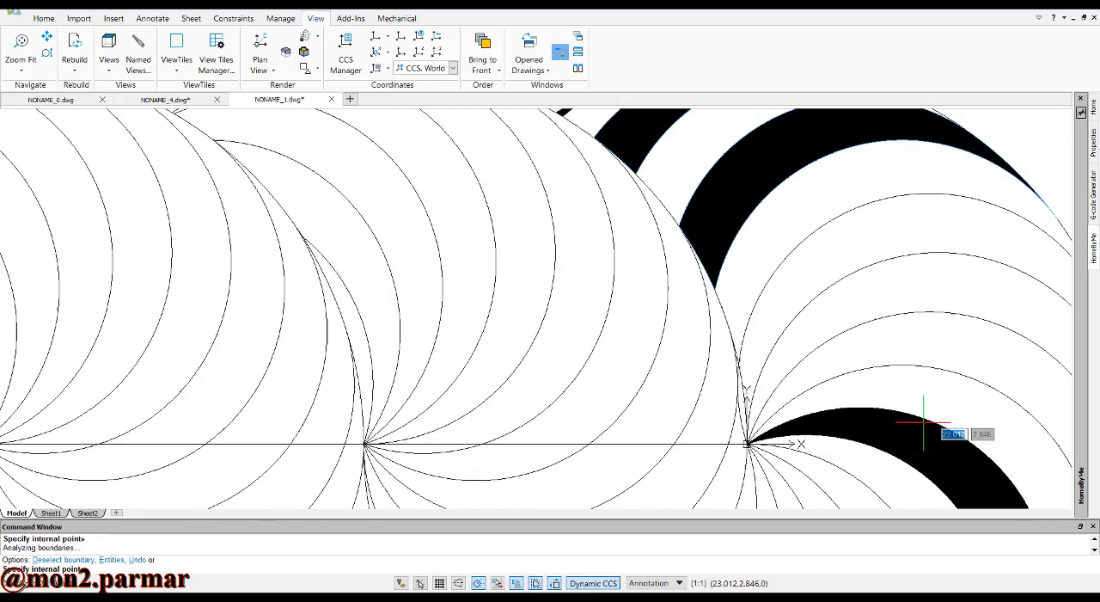
pyautogui.click(836, 241)
pyautogui.click(899, 327)
# Add every other swirl band in the rightmost circle's lower half, including those reaching the middle center, to the fill areas
pyautogui.scroll(-4, 910, 280)
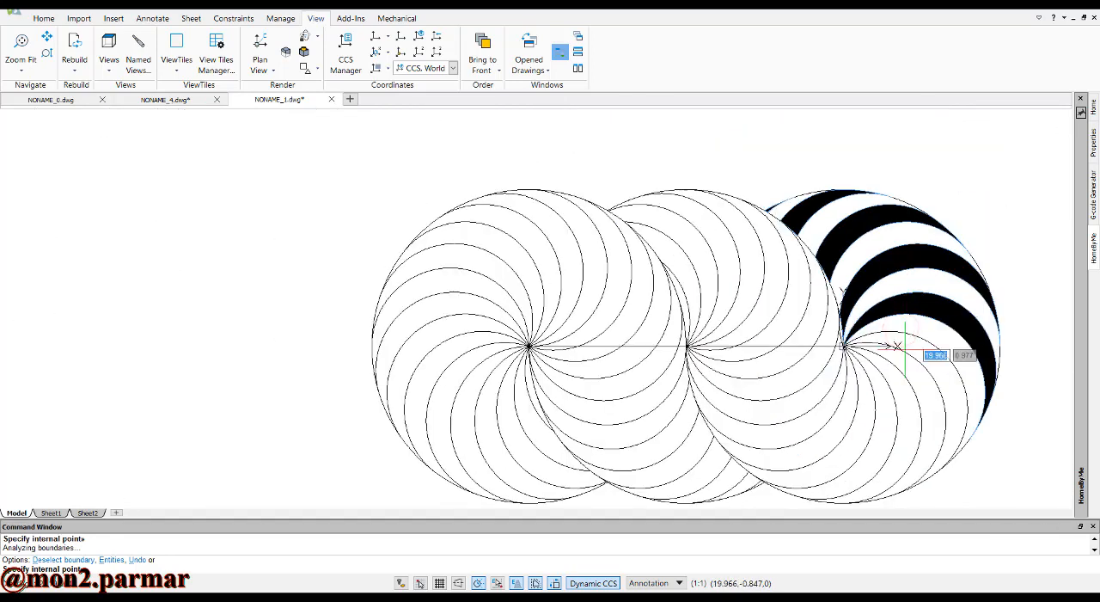
pyautogui.scroll(3, 904, 348)
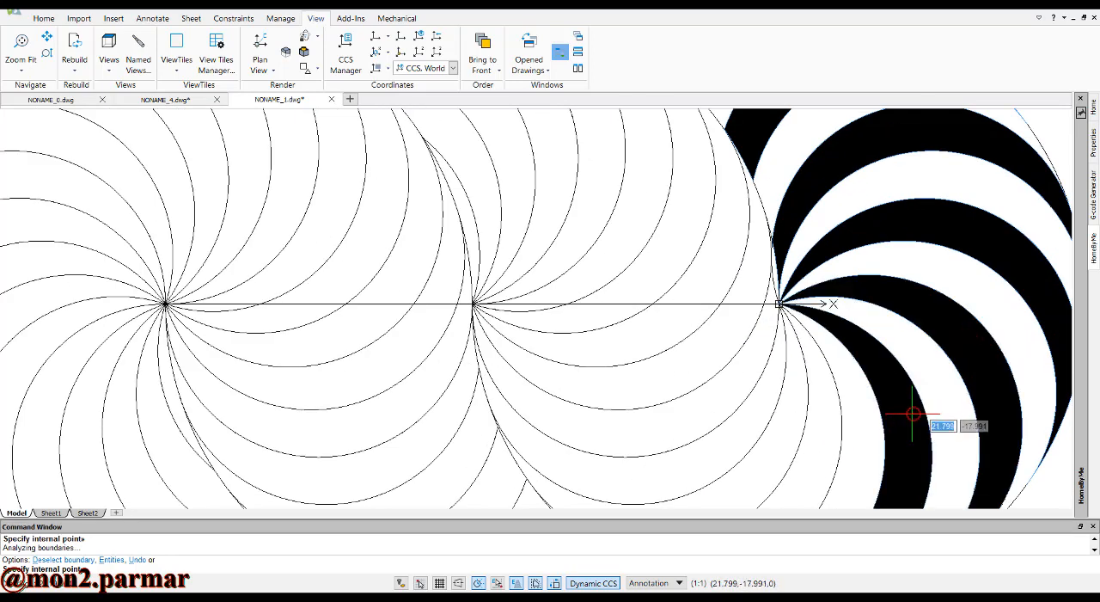
pyautogui.scroll(-5, 913, 413)
pyautogui.scroll(4, 848, 418)
pyautogui.click(833, 393)
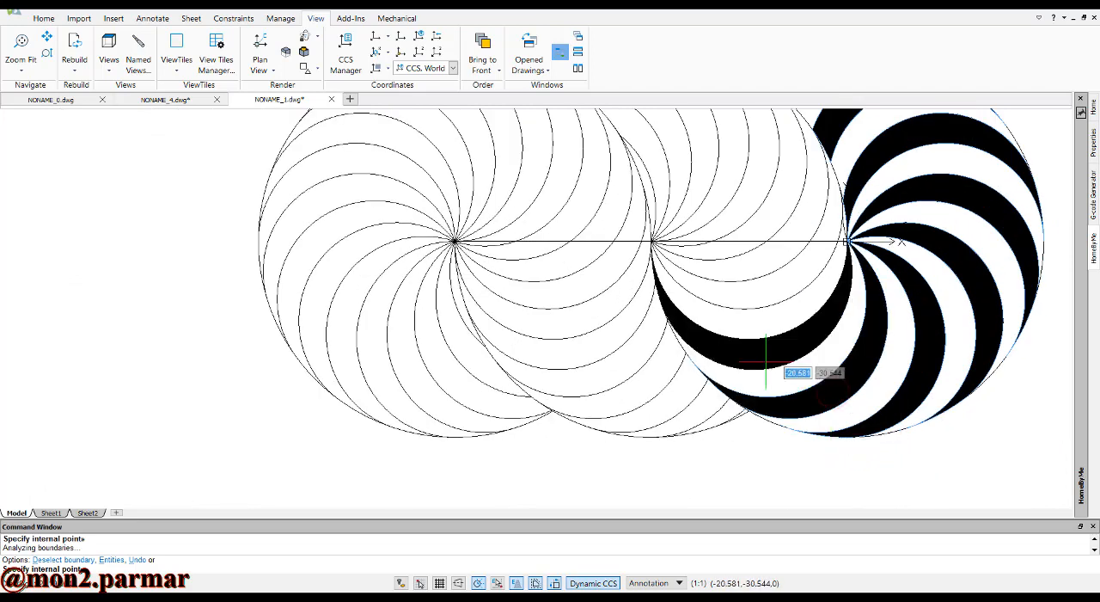
pyautogui.click(767, 361)
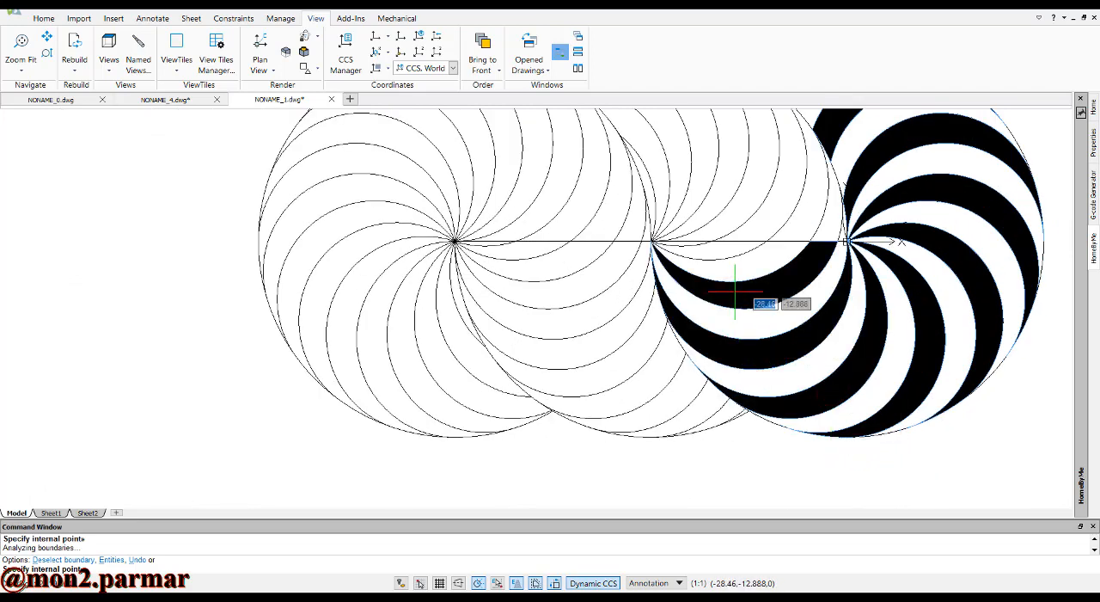
# Add every other swirl band across the middle circle's upper half to the fill areas, including the slivers along its overlap edges
pyautogui.scroll(2, 735, 292)
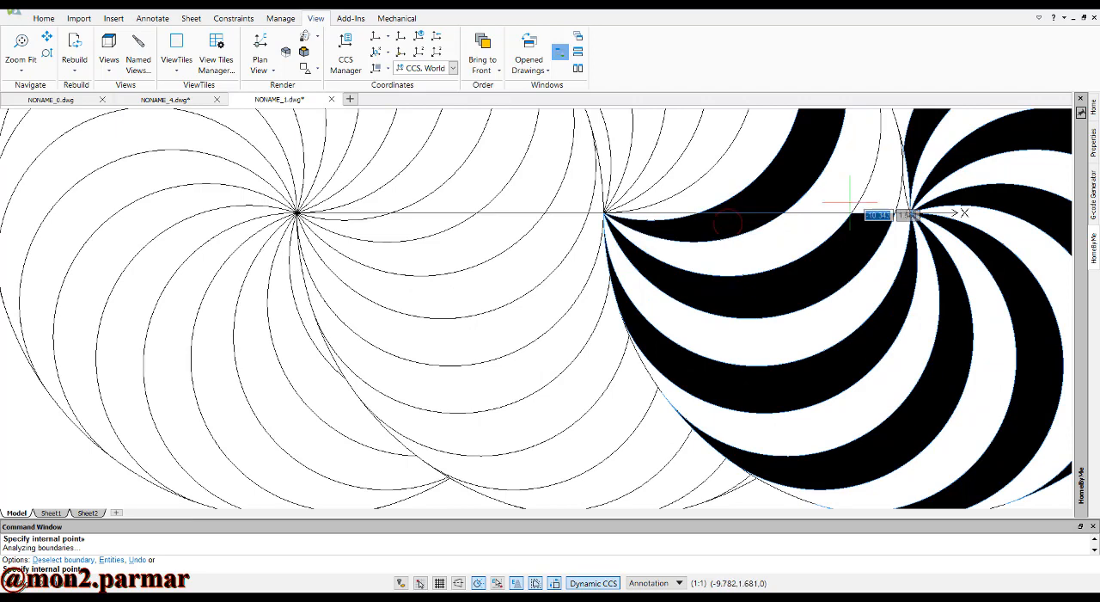
pyautogui.scroll(-3, 703, 282)
pyautogui.scroll(2, 721, 205)
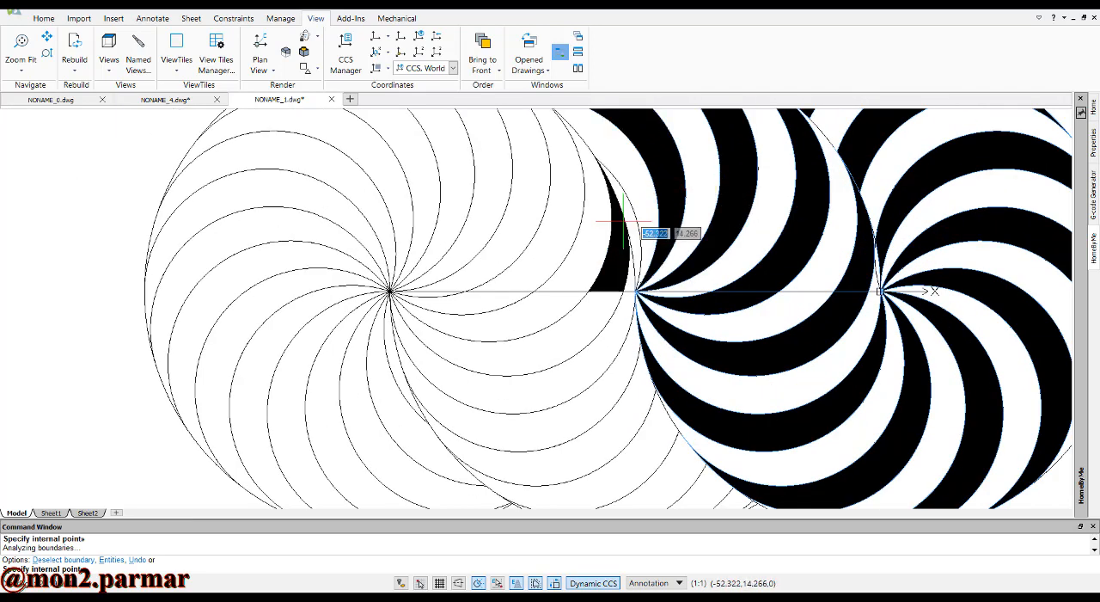
pyautogui.scroll(-1, 631, 250)
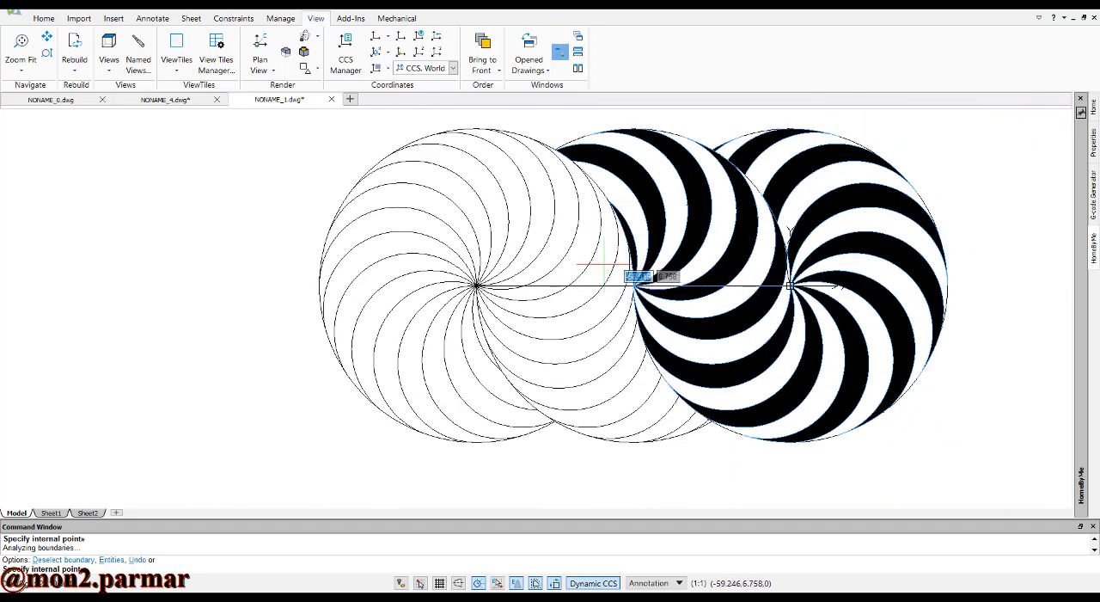
pyautogui.scroll(2, 633, 275)
pyautogui.scroll(-2, 633, 286)
# Add every other swirl band in the middle circle's lower half to the fill areas, including the small pieces beside the rightmost circle
pyautogui.scroll(4, 704, 397)
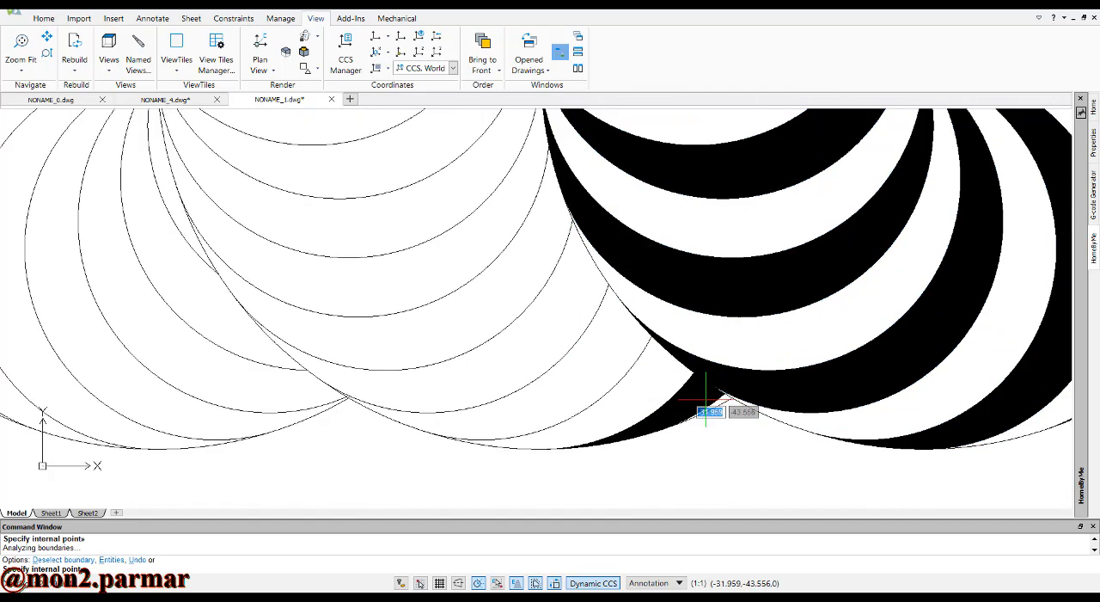
pyautogui.scroll(2, 704, 397)
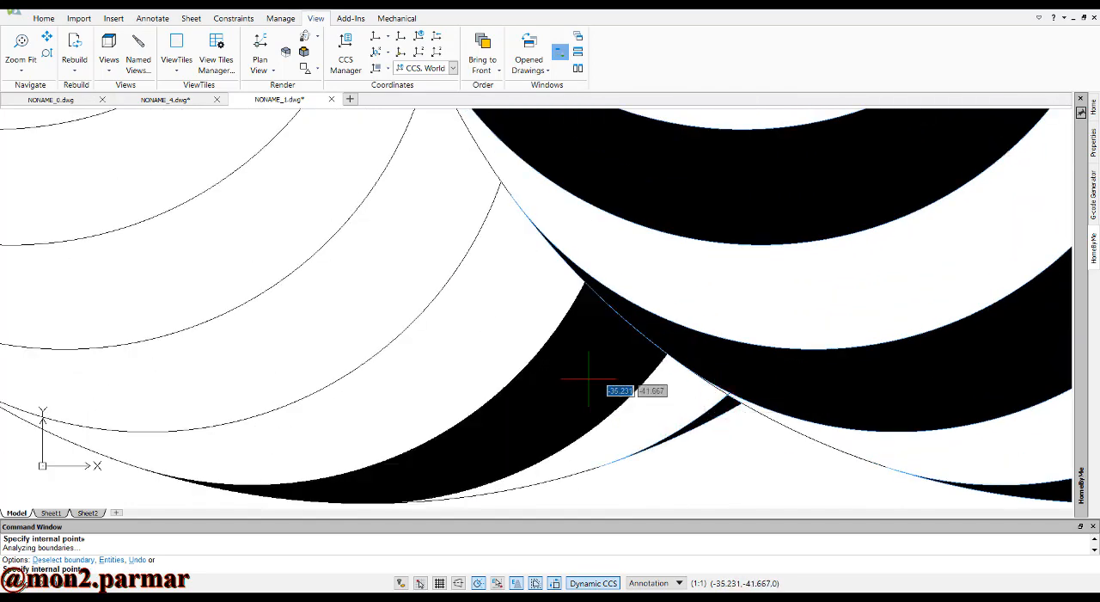
pyautogui.scroll(-3, 428, 308)
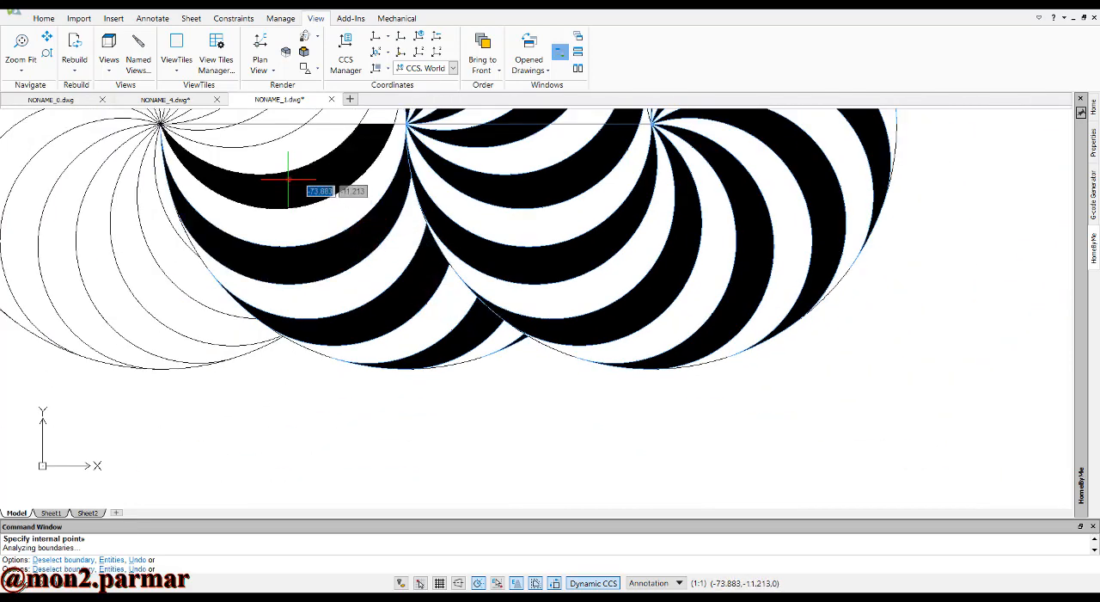
pyautogui.scroll(-1, 288, 176)
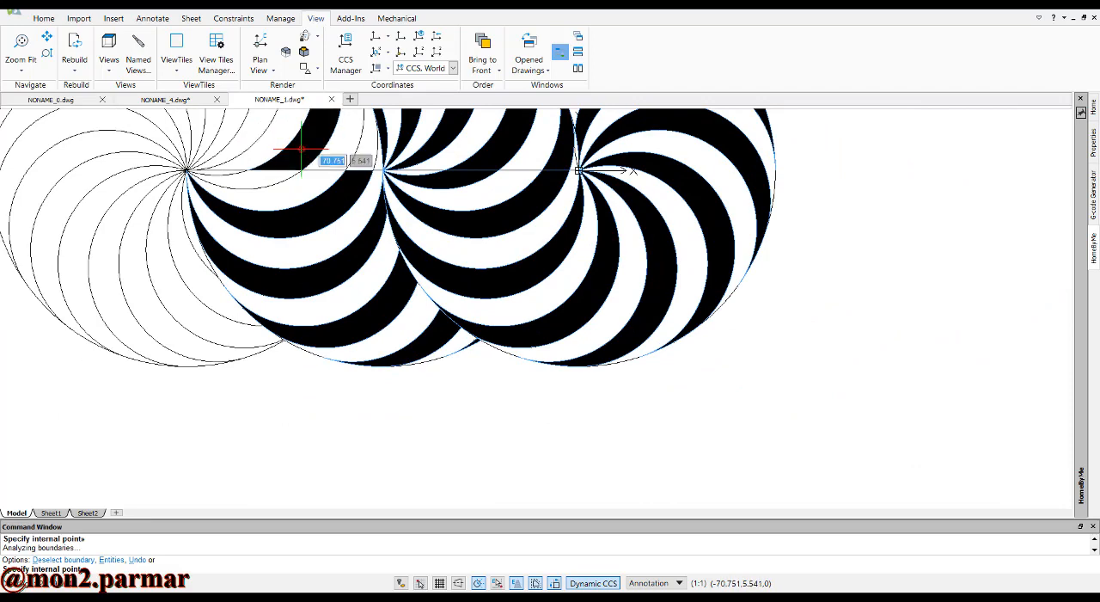
# Add every other remaining swirl band around the leftmost center to the fill areas and finish the point selection
pyautogui.scroll(2, 302, 151)
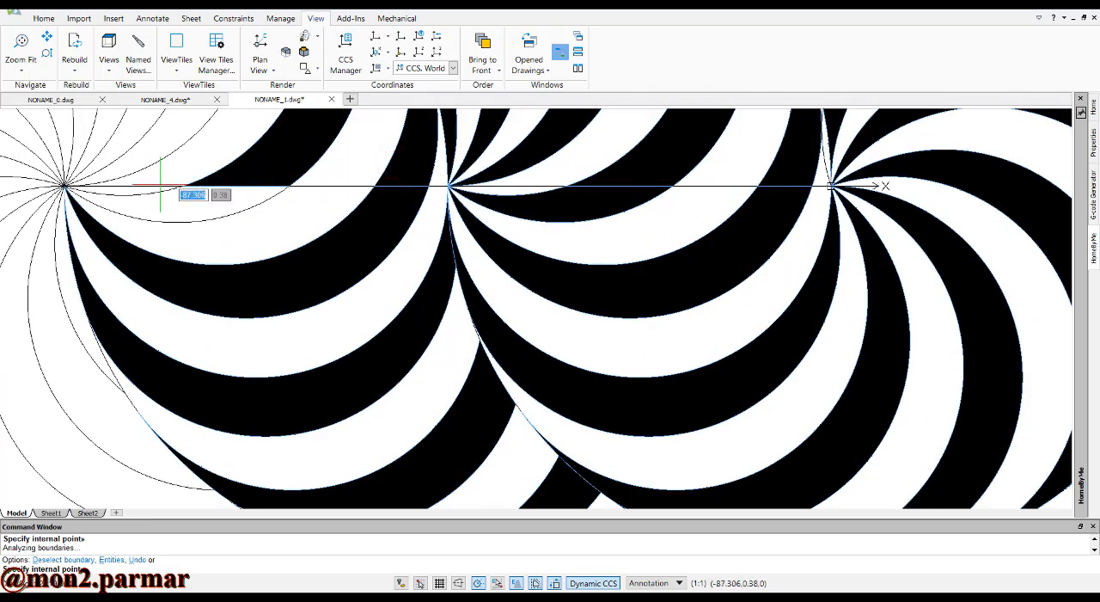
pyautogui.scroll(-2, 368, 230)
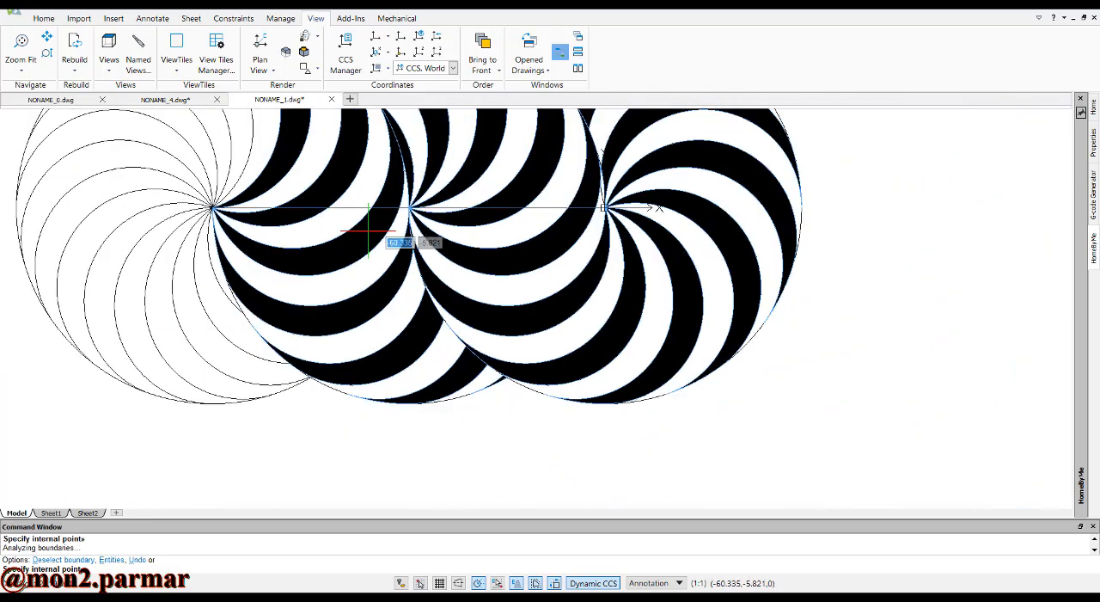
pyautogui.scroll(-2, 368, 230)
pyautogui.scroll(1, 292, 167)
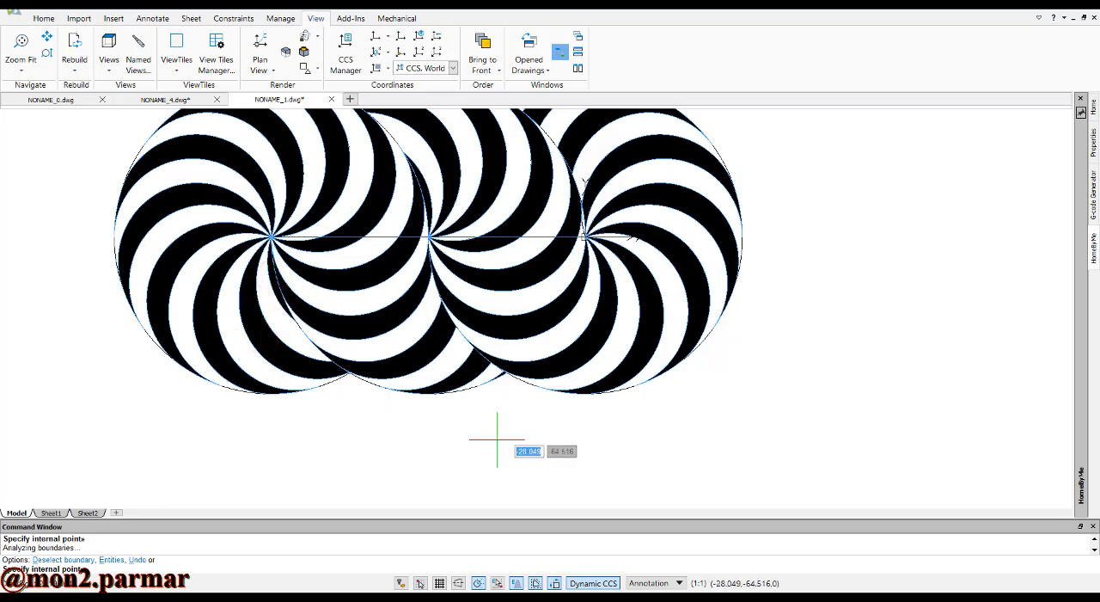
pyautogui.scroll(-1, 502, 431)
pyautogui.press('Return')
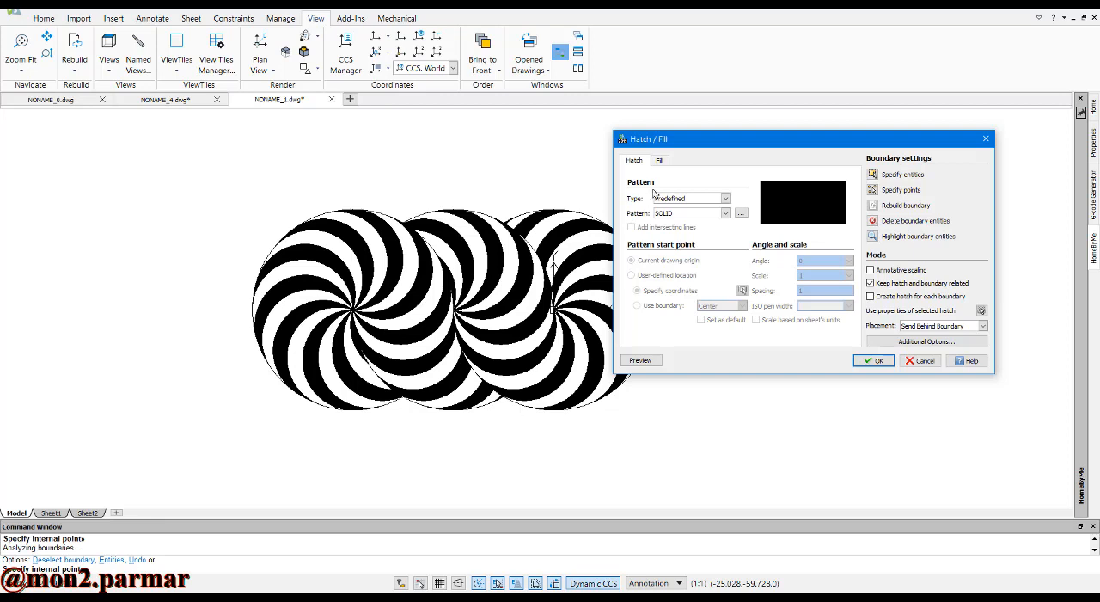
# Switch the selected areas to a two-color gradient fill of orange and white and preview it on the drawing
pyautogui.click(660, 162)
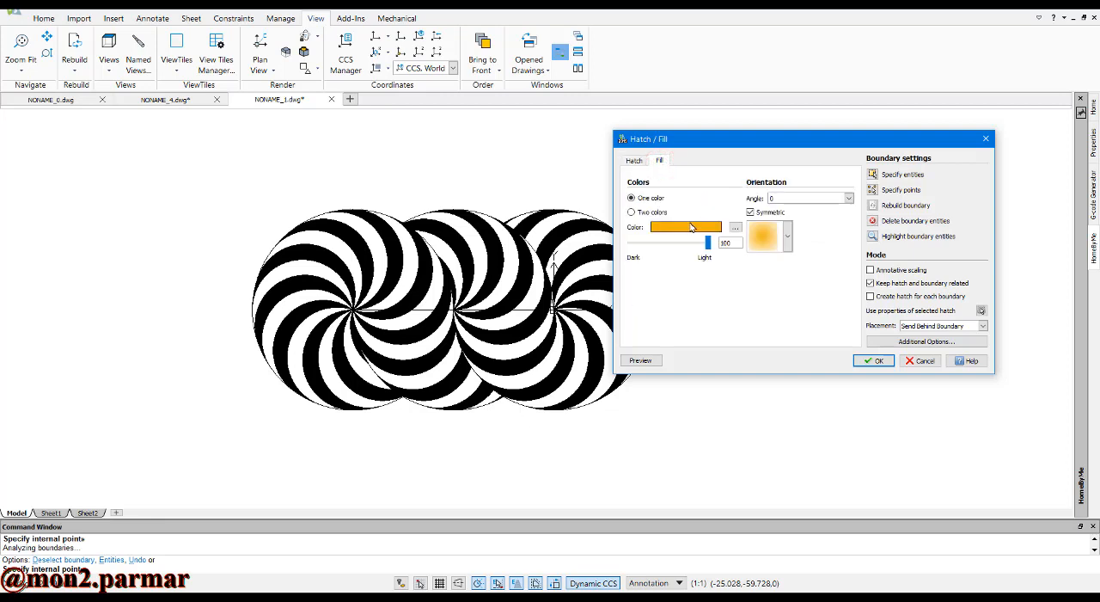
pyautogui.click(651, 212)
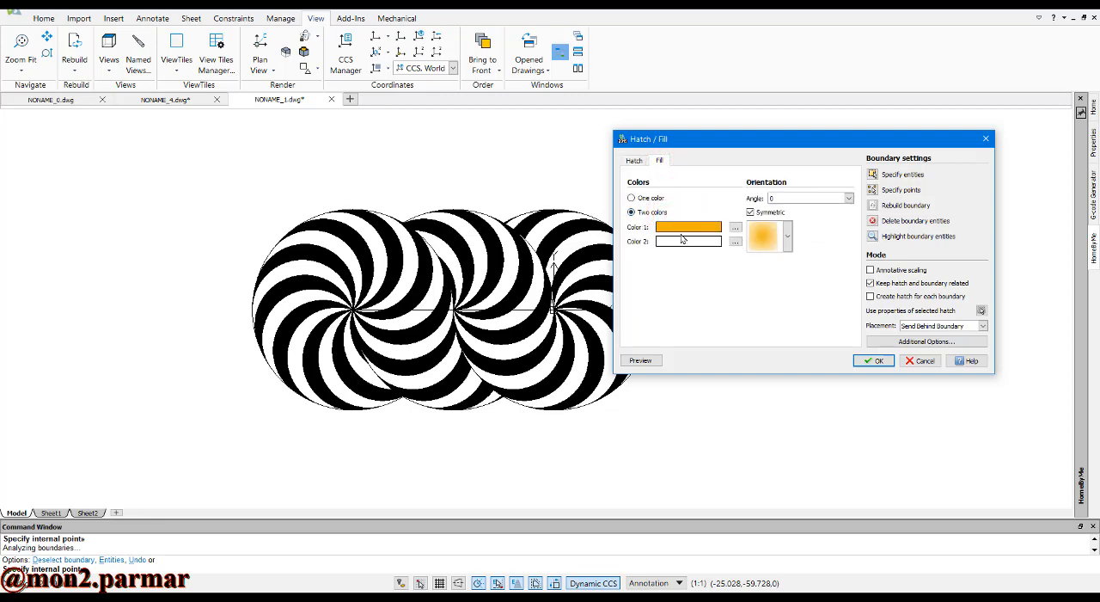
pyautogui.click(657, 359)
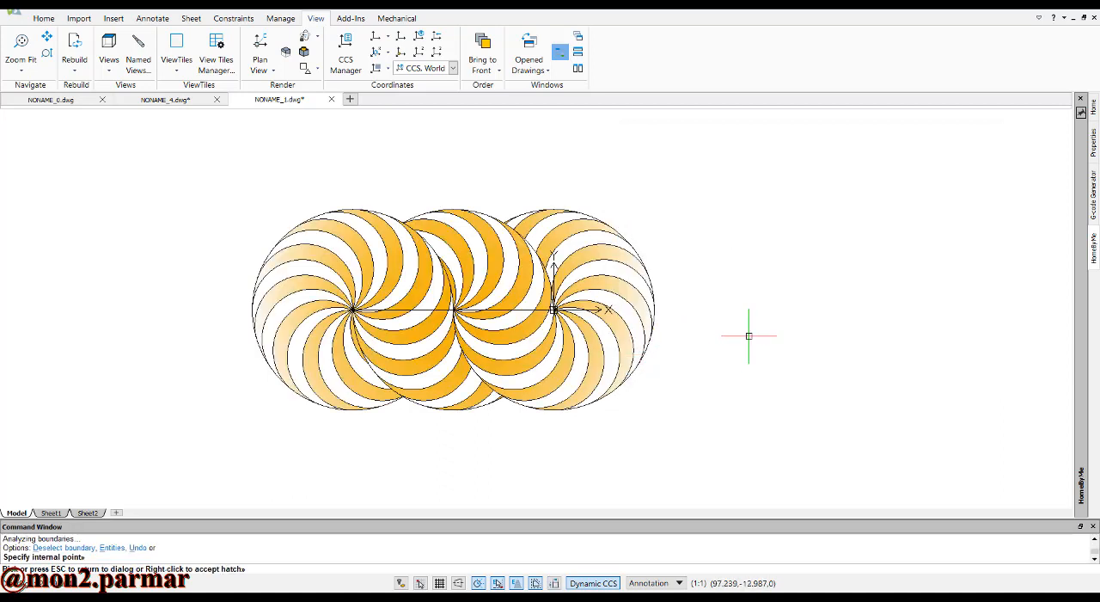
pyautogui.scroll(2, 226, 302)
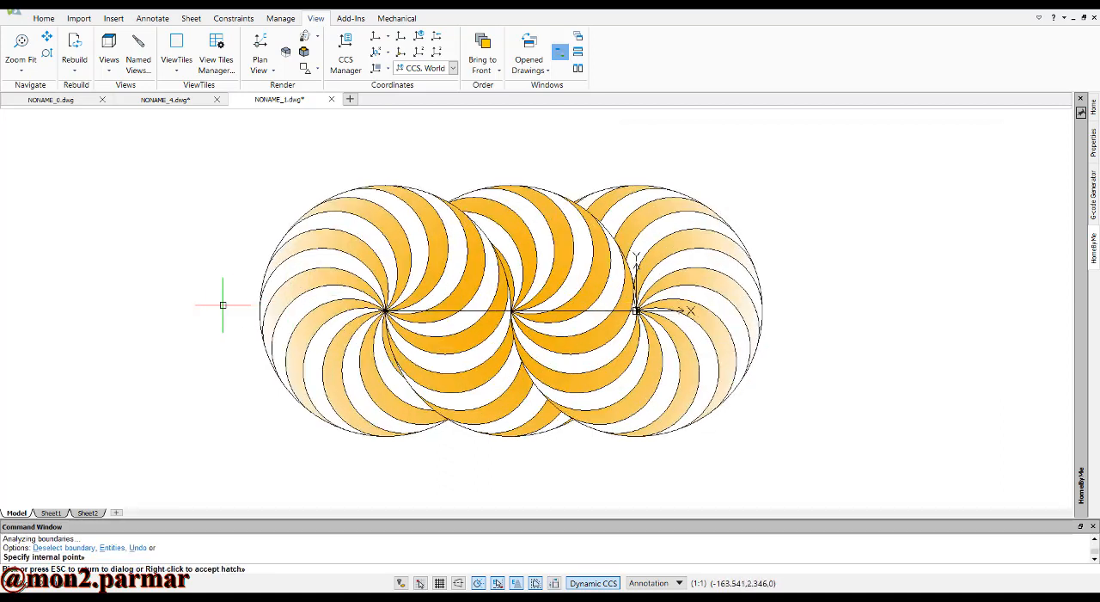
# Close the fill preview and apply the two-color gradient to the selected swirl bands
pyautogui.press('Escape')
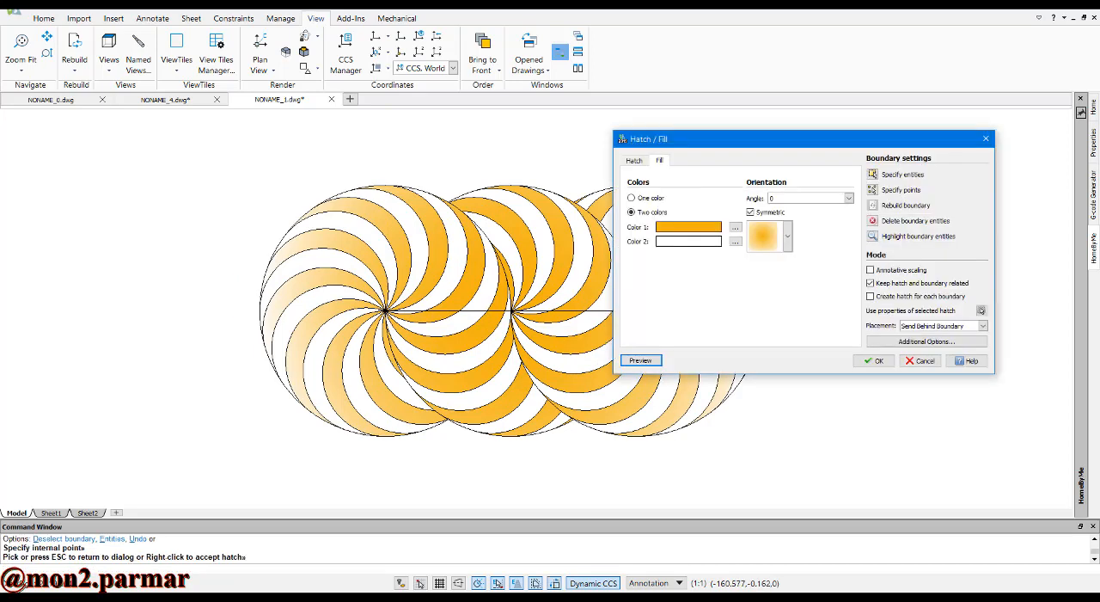
pyautogui.click(857, 359)
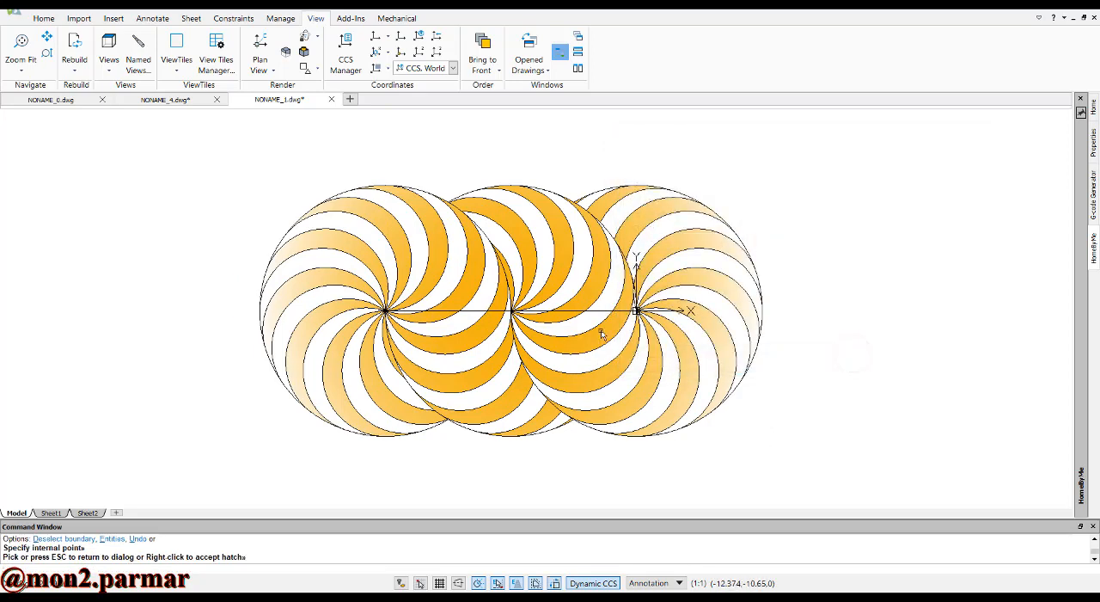
# Delete the two horizontal lines joining the circle centers, first between the middle and rightmost centers, then between the leftmost and middle ones
pyautogui.scroll(3, 602, 320)
pyautogui.click(597, 315)
pyautogui.click(593, 323)
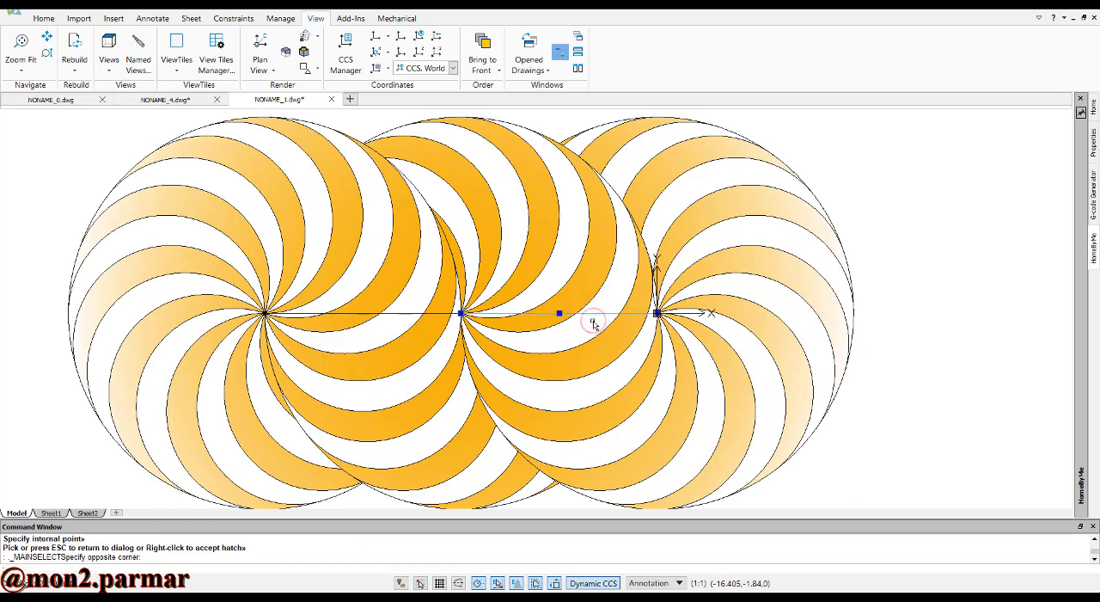
pyautogui.press('Delete')
pyautogui.scroll(-2, 603, 318)
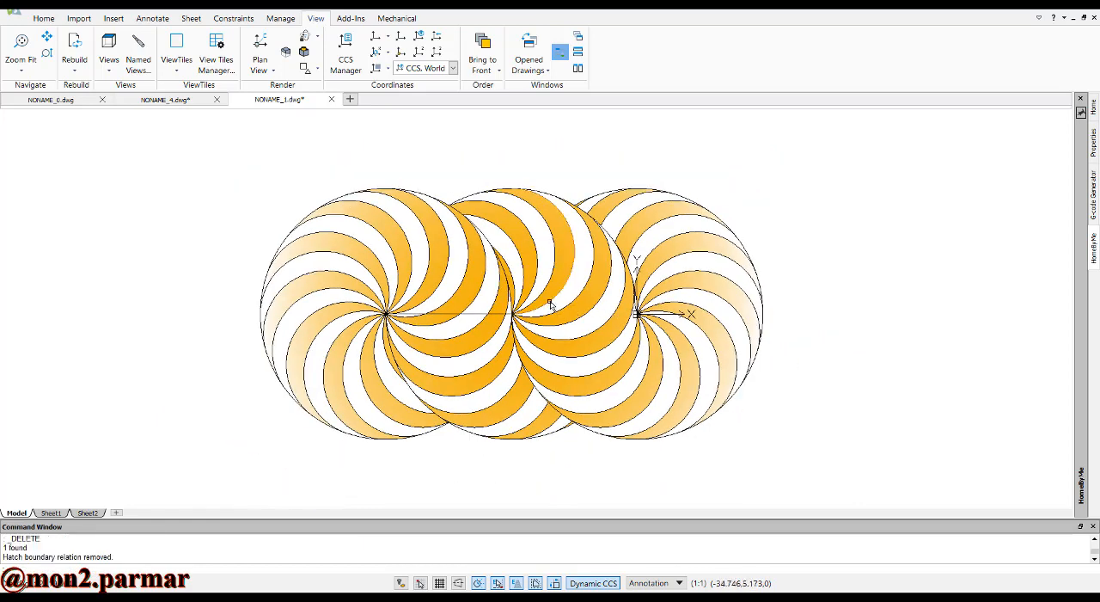
pyautogui.scroll(4, 496, 301)
pyautogui.click(490, 295)
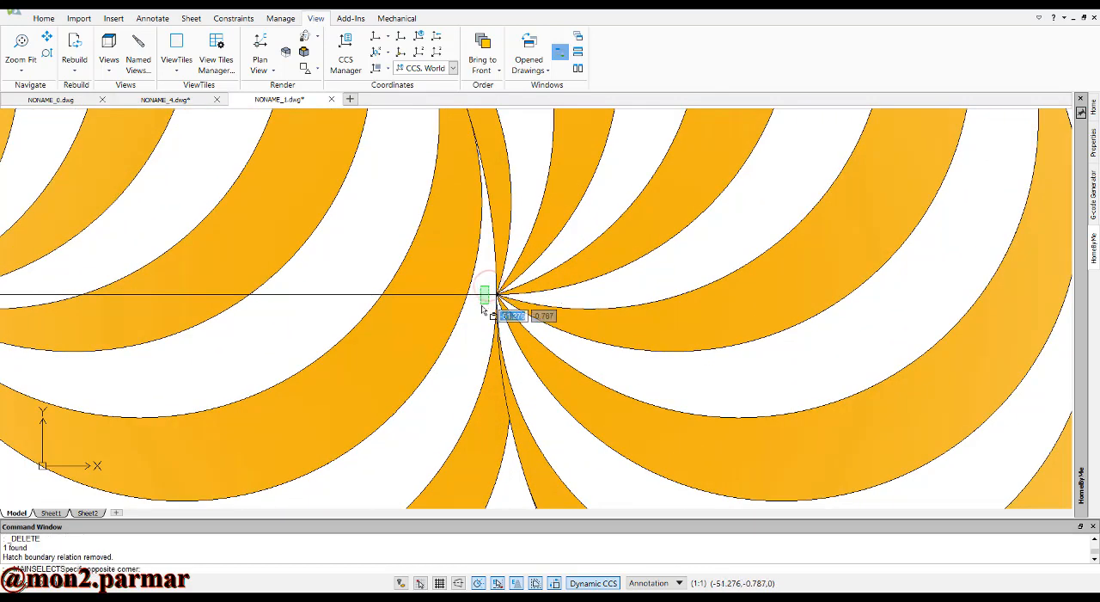
pyautogui.press('Delete')
pyautogui.scroll(-3, 503, 299)
pyautogui.scroll(-5, 515, 299)
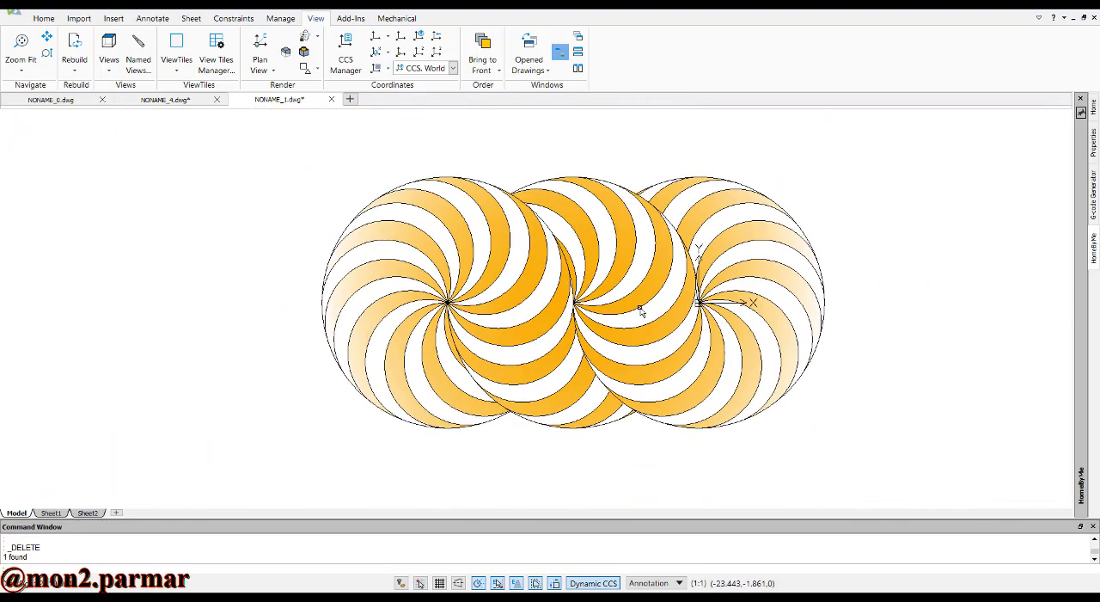
# Fit the drawing in view and examine up close how the filled bands meet at the middle and leftmost circle centers
pyautogui.scroll(2, 704, 287)
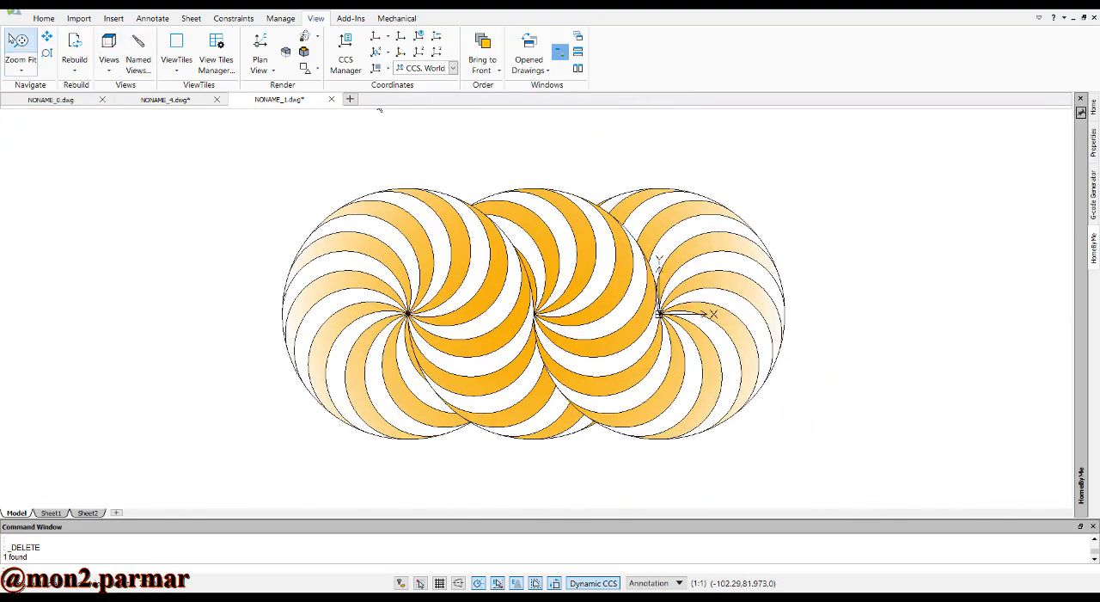
pyautogui.click(20, 45)
pyautogui.scroll(-1, 731, 308)
pyautogui.scroll(8, 537, 305)
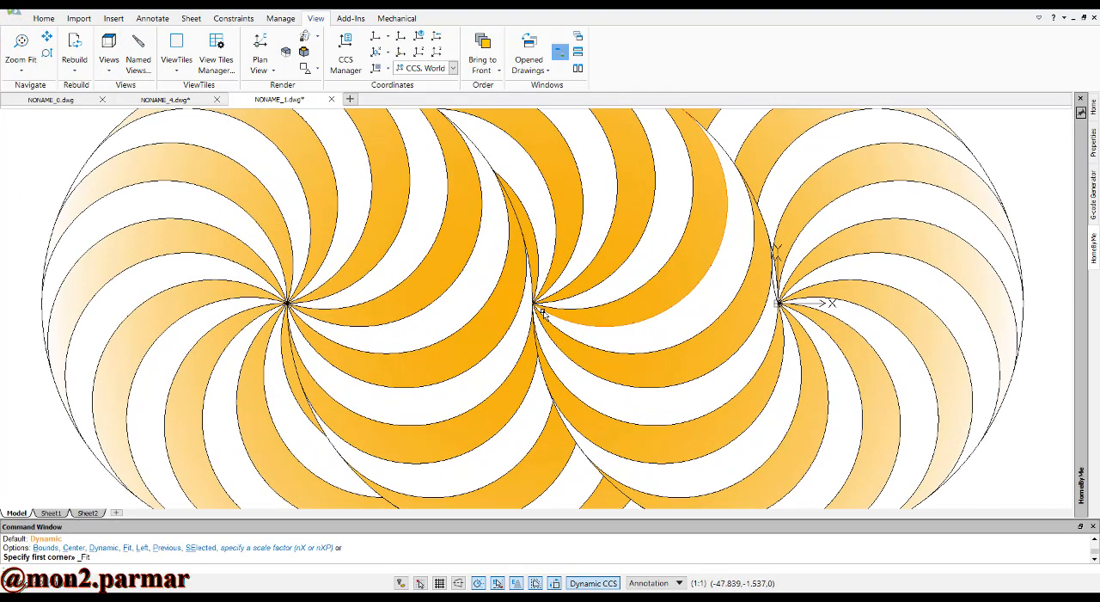
pyautogui.scroll(10, 553, 306)
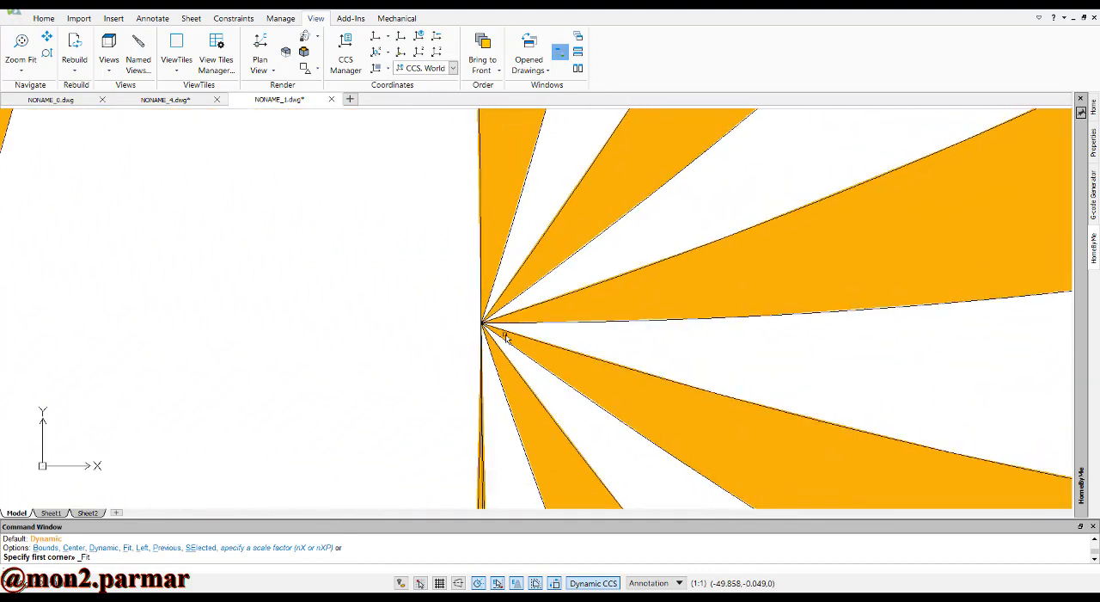
pyautogui.scroll(1, 508, 321)
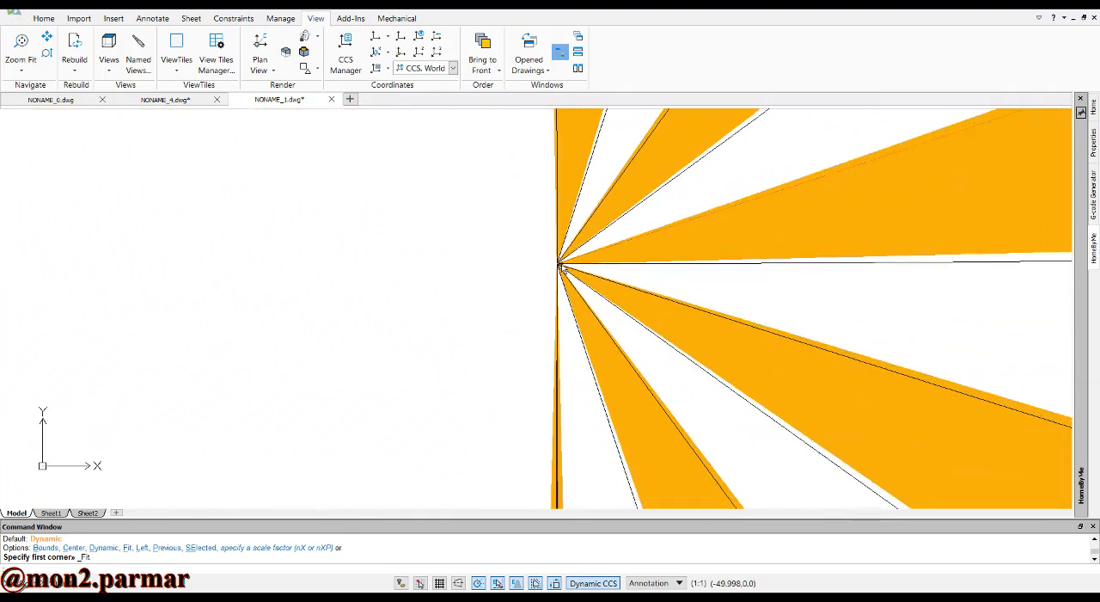
pyautogui.scroll(-5, 558, 268)
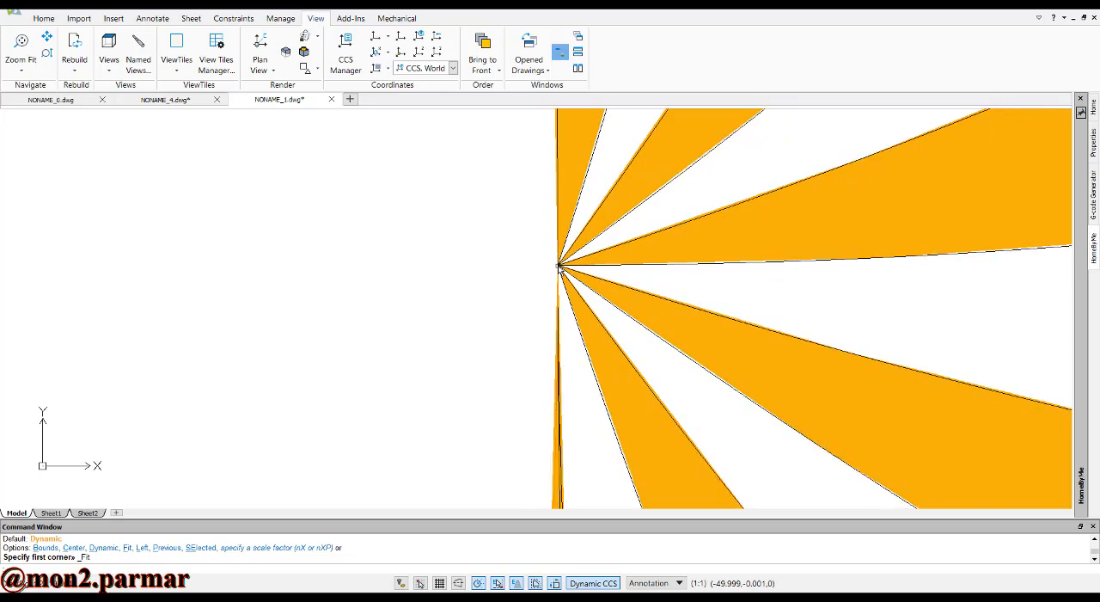
pyautogui.scroll(-5, 558, 268)
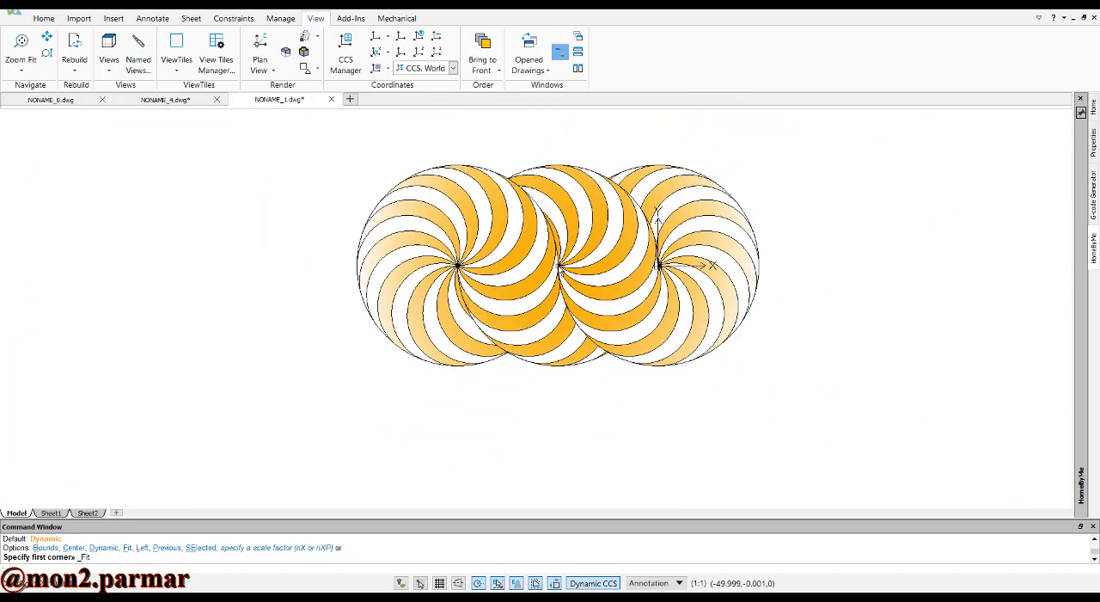
pyautogui.scroll(6, 559, 268)
pyautogui.scroll(3, 558, 268)
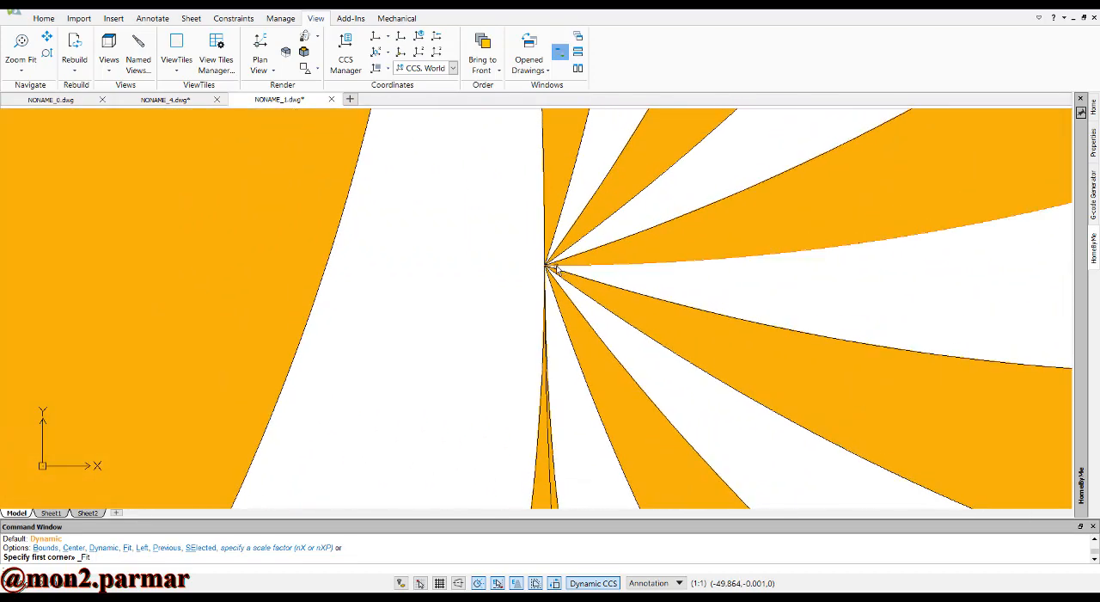
pyautogui.scroll(-8, 557, 270)
pyautogui.scroll(3, 553, 267)
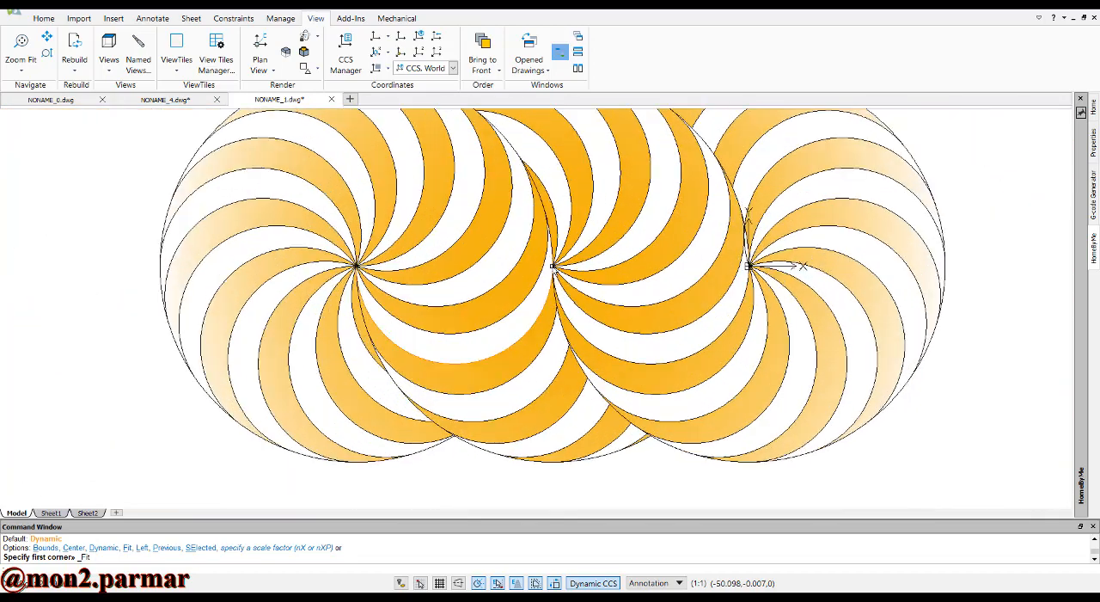
pyautogui.scroll(6, 554, 268)
pyautogui.scroll(-8, 553, 268)
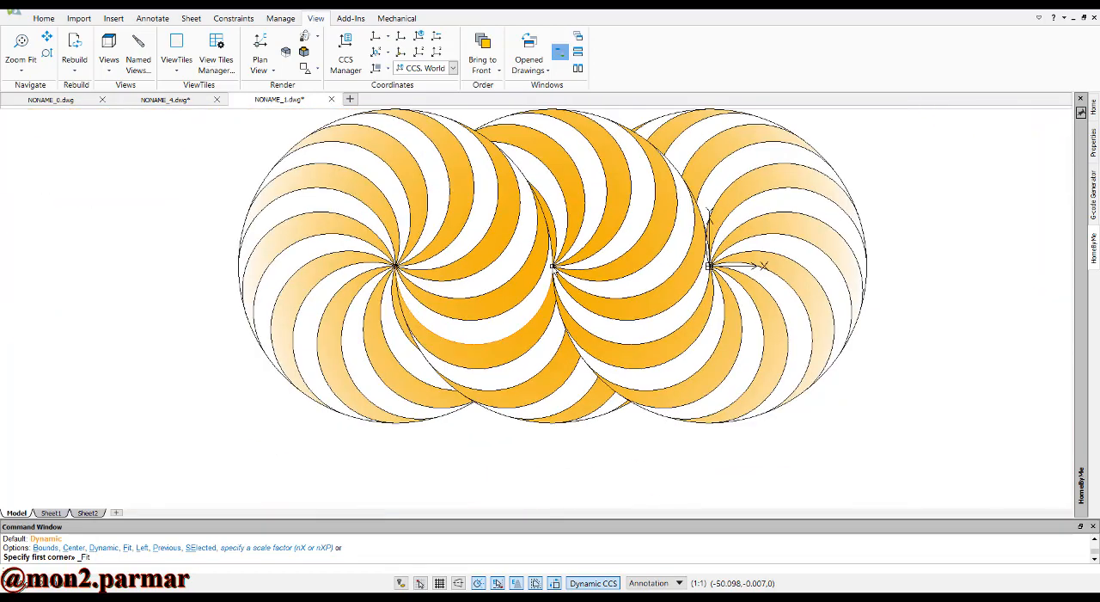
pyautogui.scroll(-3, 554, 267)
pyautogui.scroll(10, 474, 270)
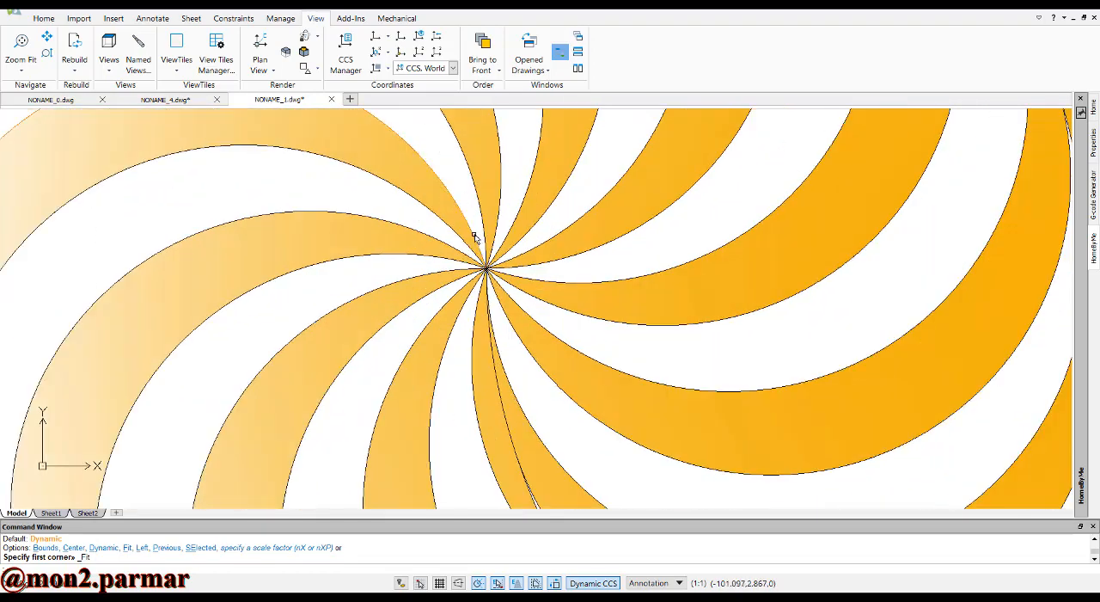
pyautogui.scroll(5, 480, 315)
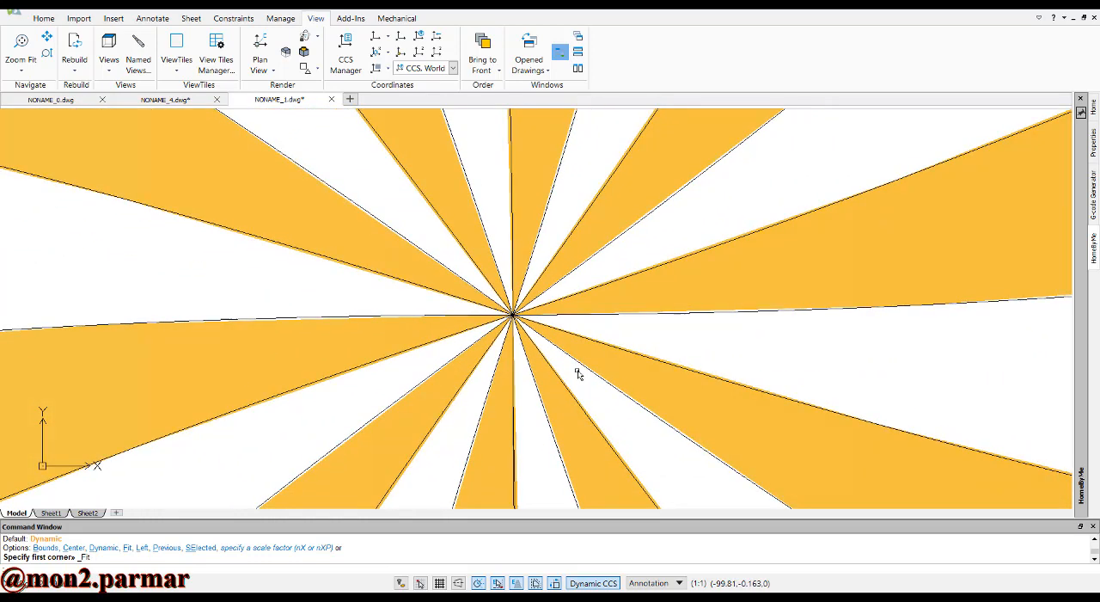
pyautogui.scroll(2, 489, 279)
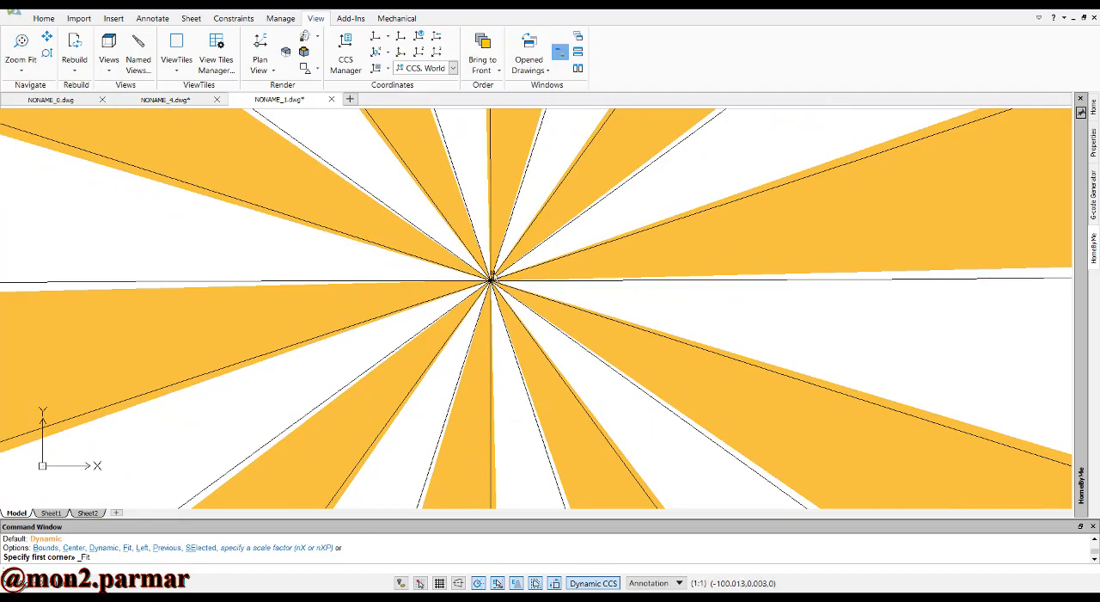
pyautogui.scroll(-5, 491, 284)
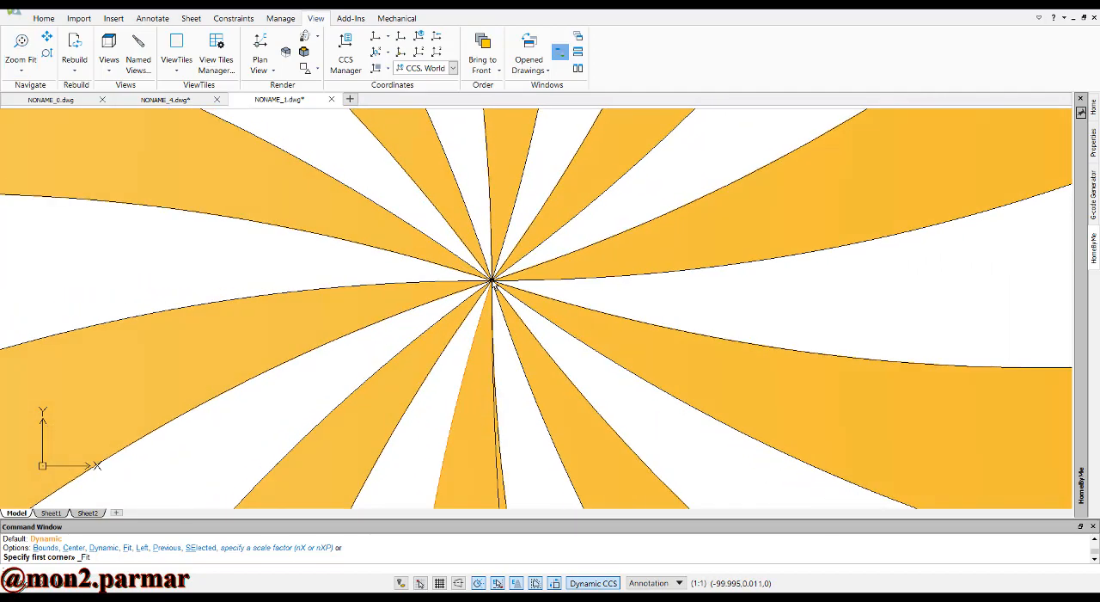
pyautogui.scroll(-5, 492, 282)
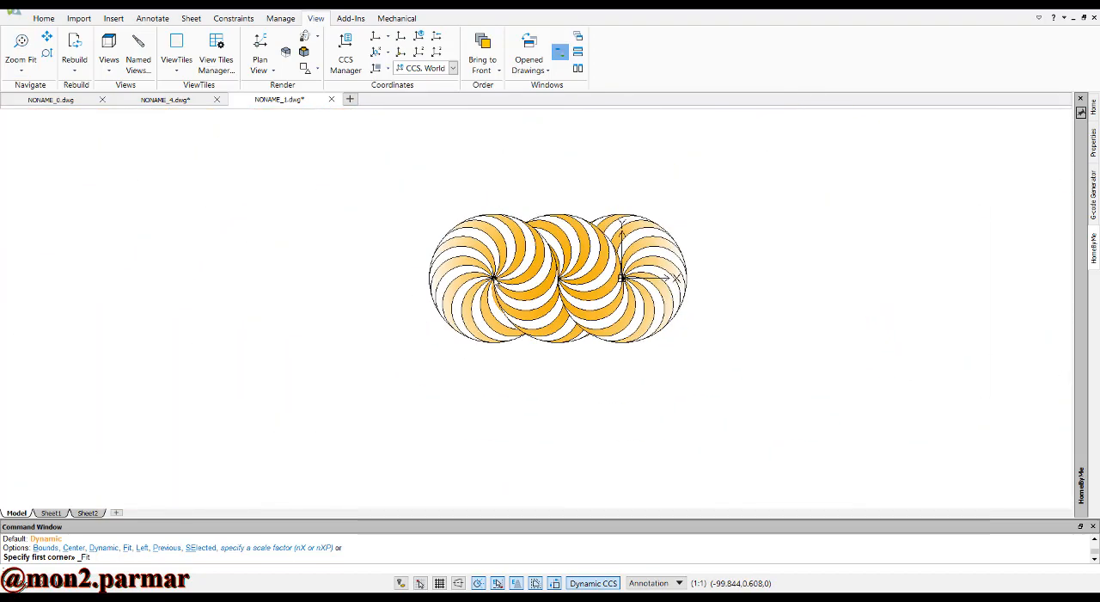